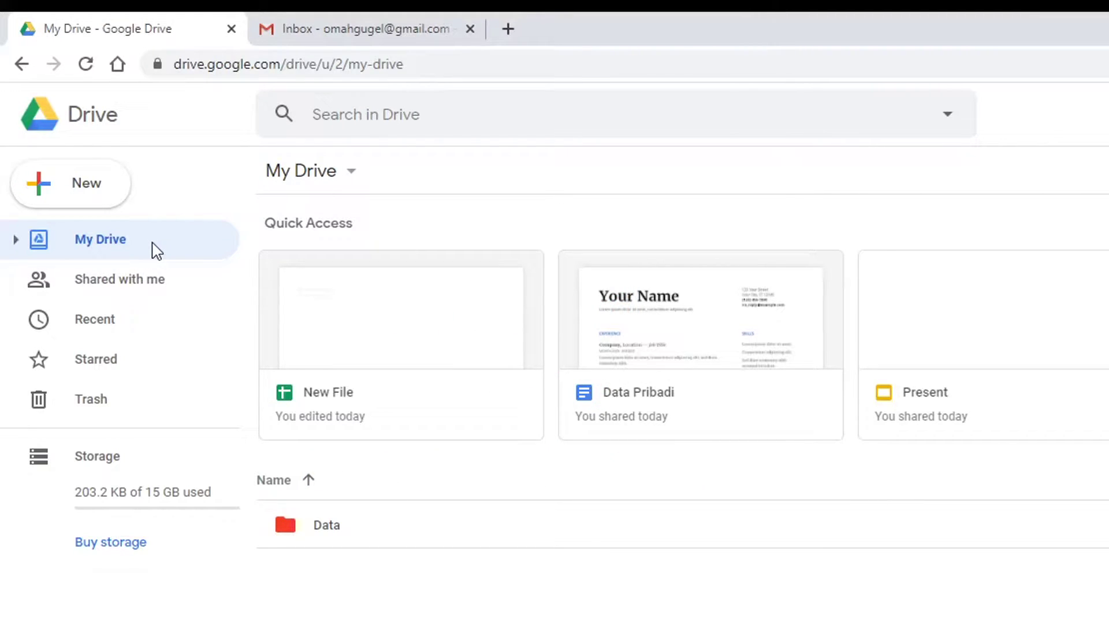
# - Upload the 48 KB Sample Data Sales.xlsx from the Downloads folder into My Drive
pyautogui.click(48, 190)
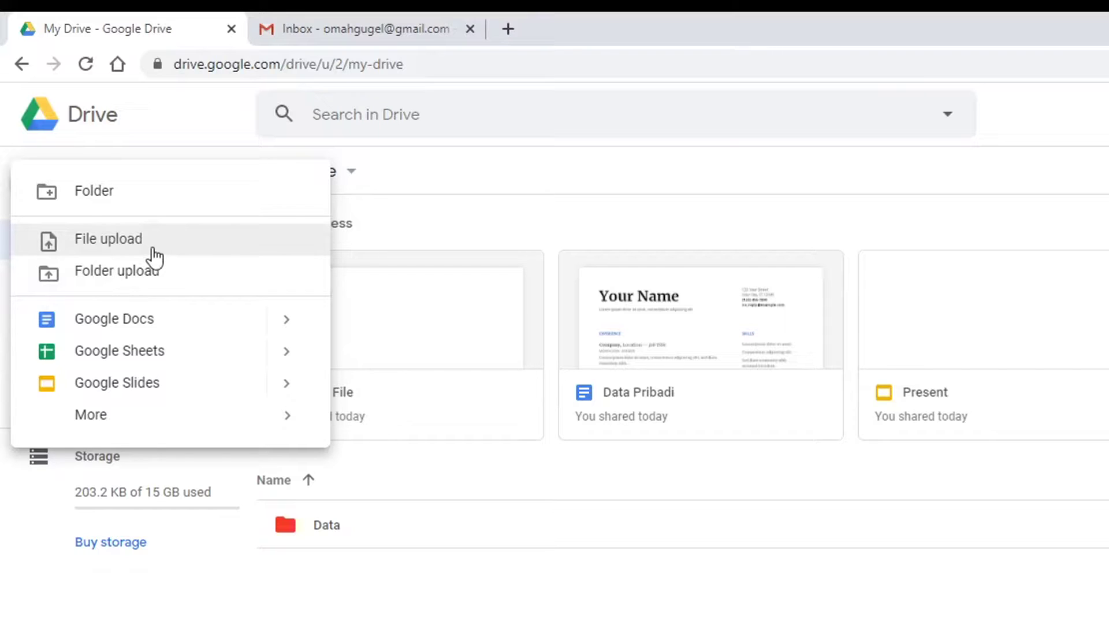
pyautogui.click(99, 237)
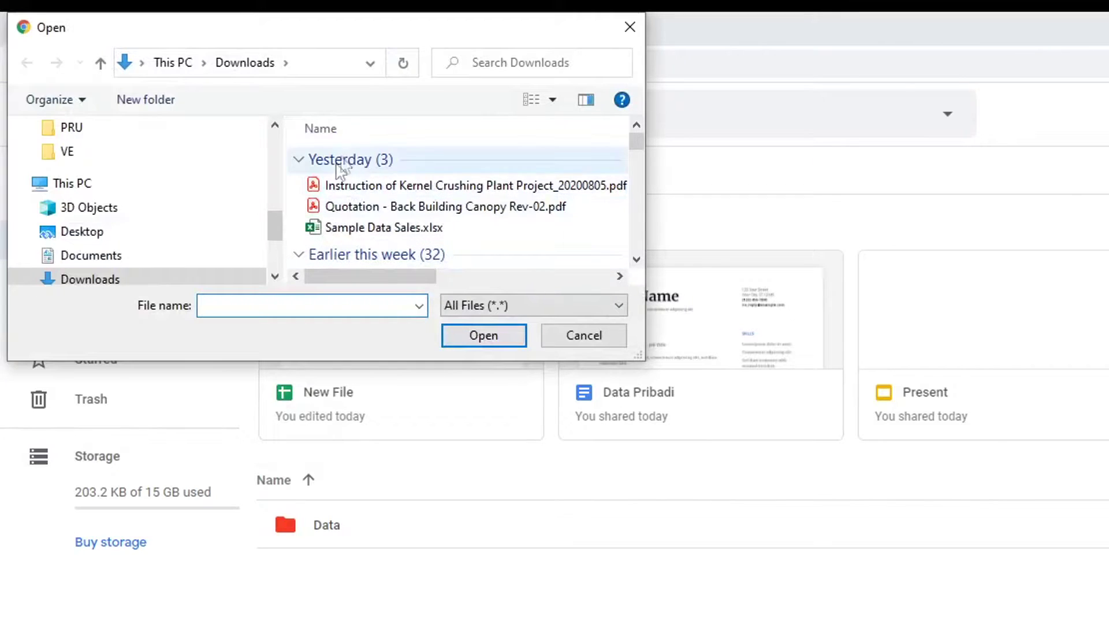
pyautogui.click(357, 230)
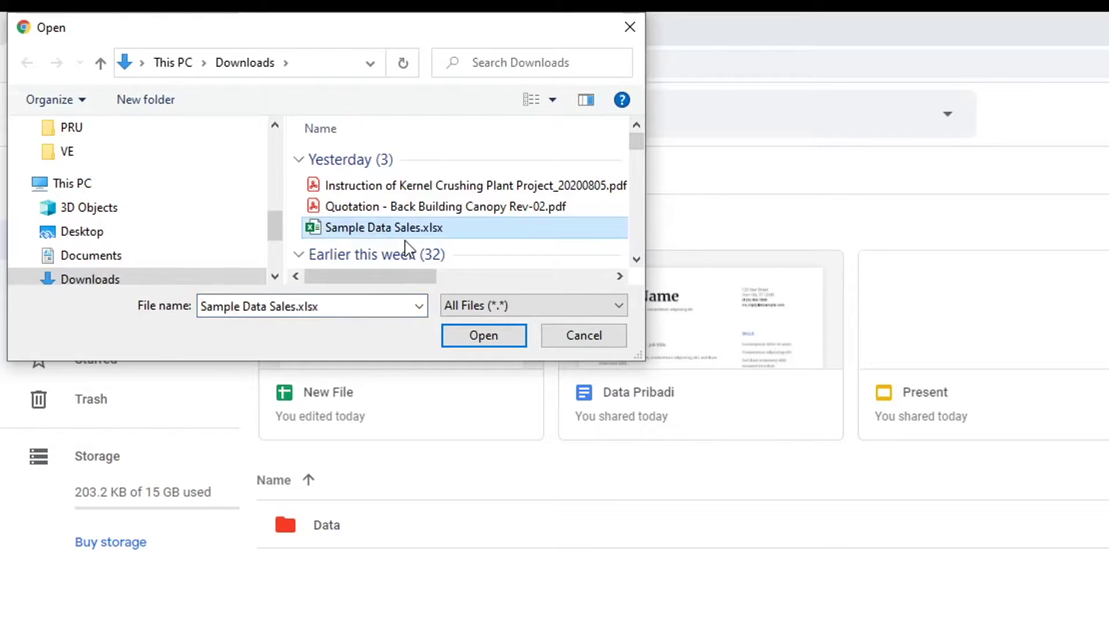
pyautogui.click(473, 341)
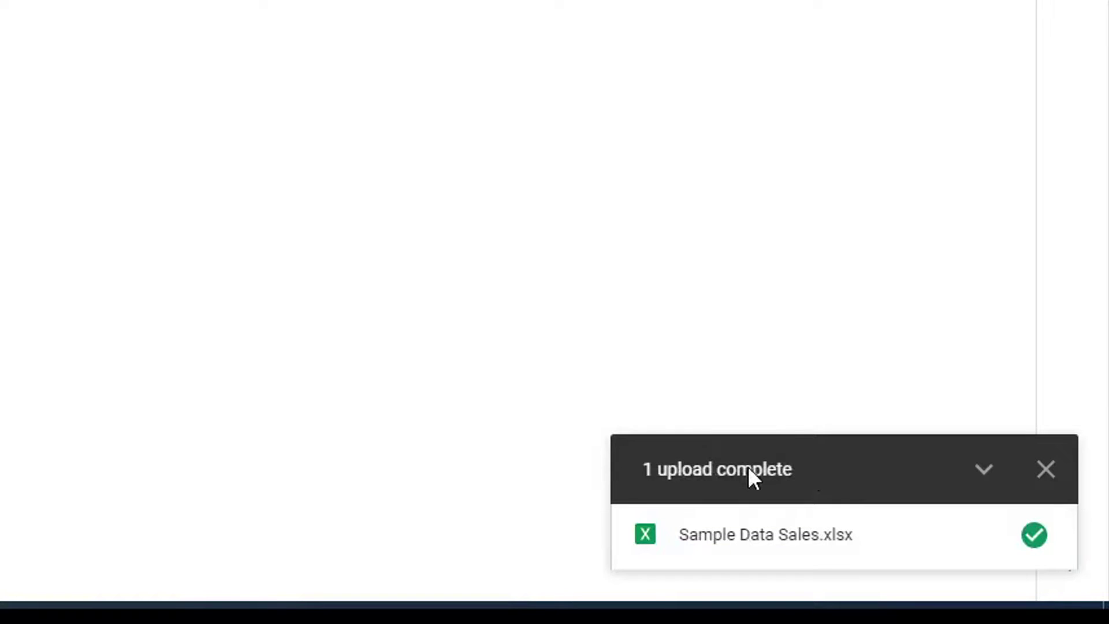
# - Select the uploaded spreadsheet and expand My Drive and Data in the sidebar tree
pyautogui.moveTo(705, 549)
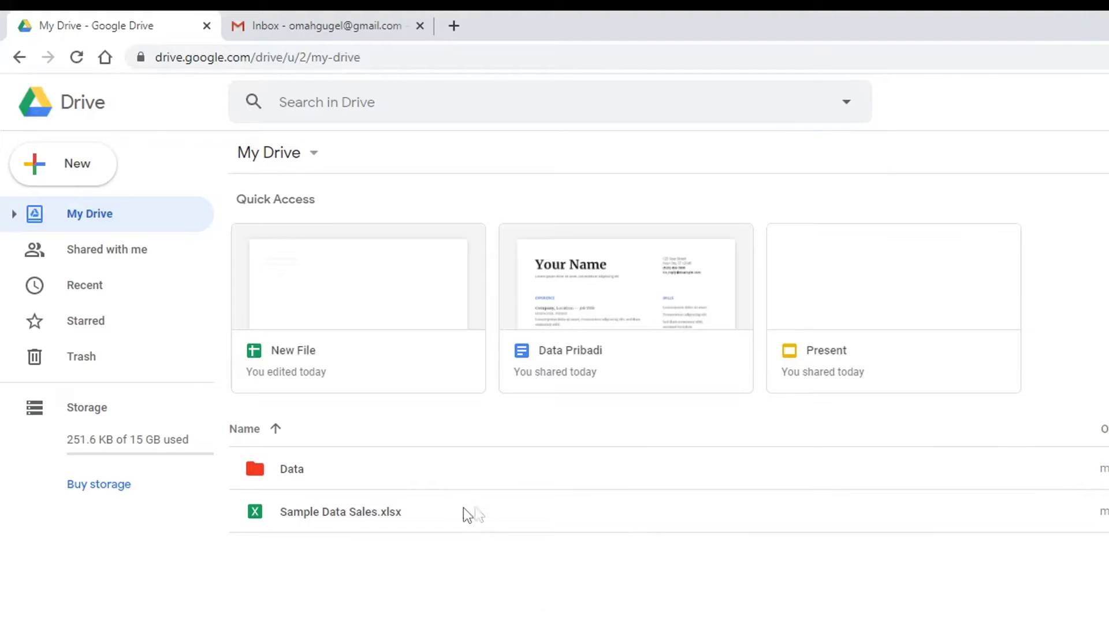
pyautogui.click(451, 515)
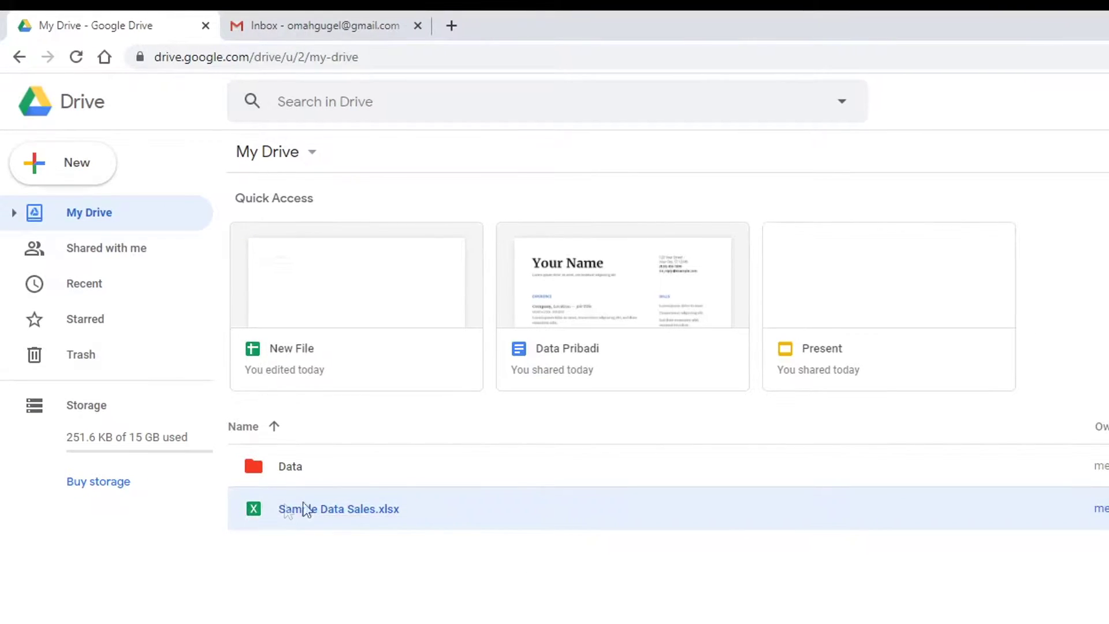
pyautogui.click(13, 212)
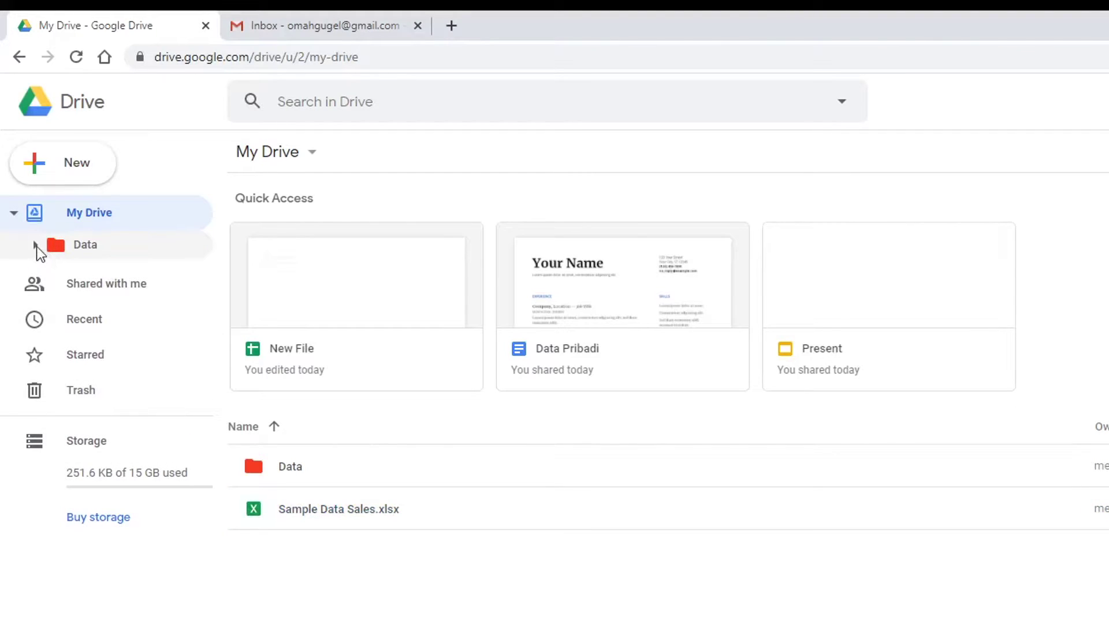
pyautogui.click(35, 245)
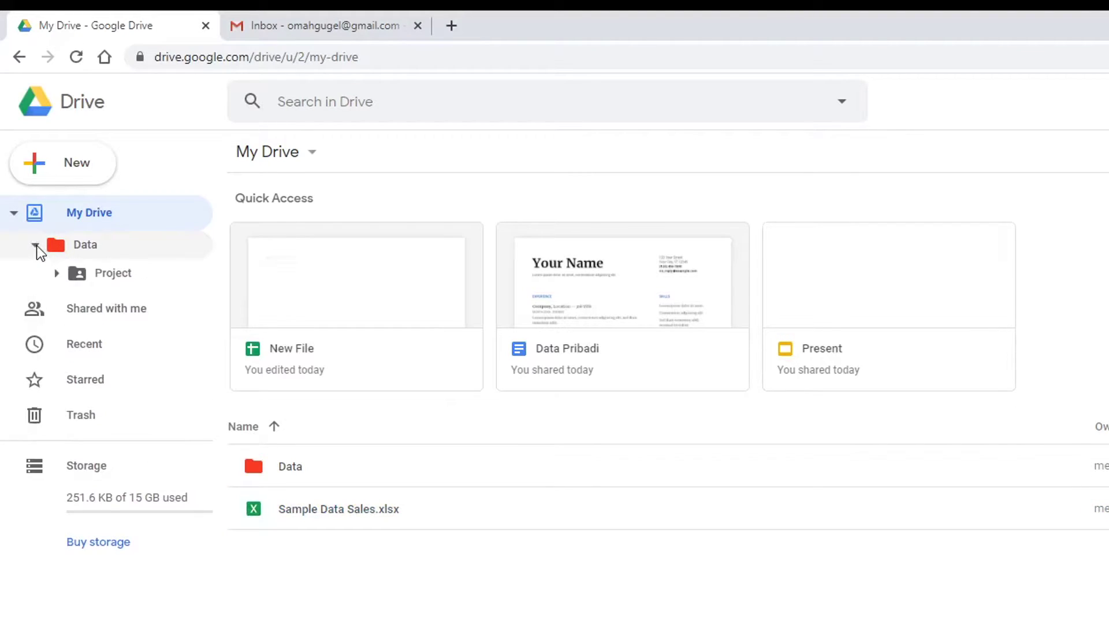
# - Browse into Data and Project, then return to My Drive and select Sample Data Sales.xlsx
pyautogui.click(93, 244)
pyautogui.click(114, 274)
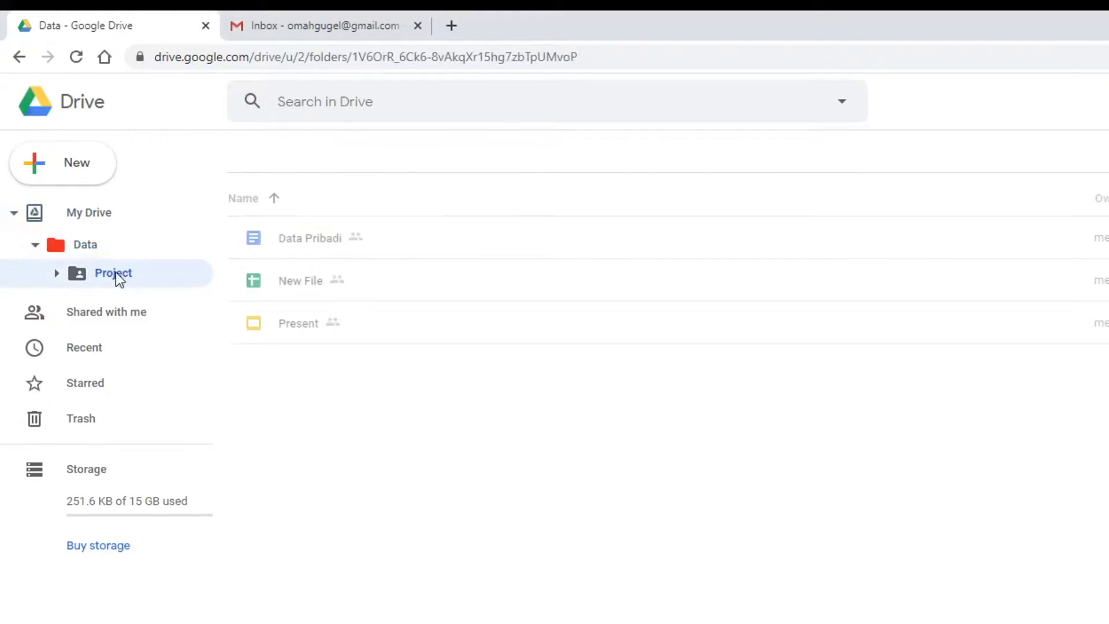
pyautogui.click(84, 214)
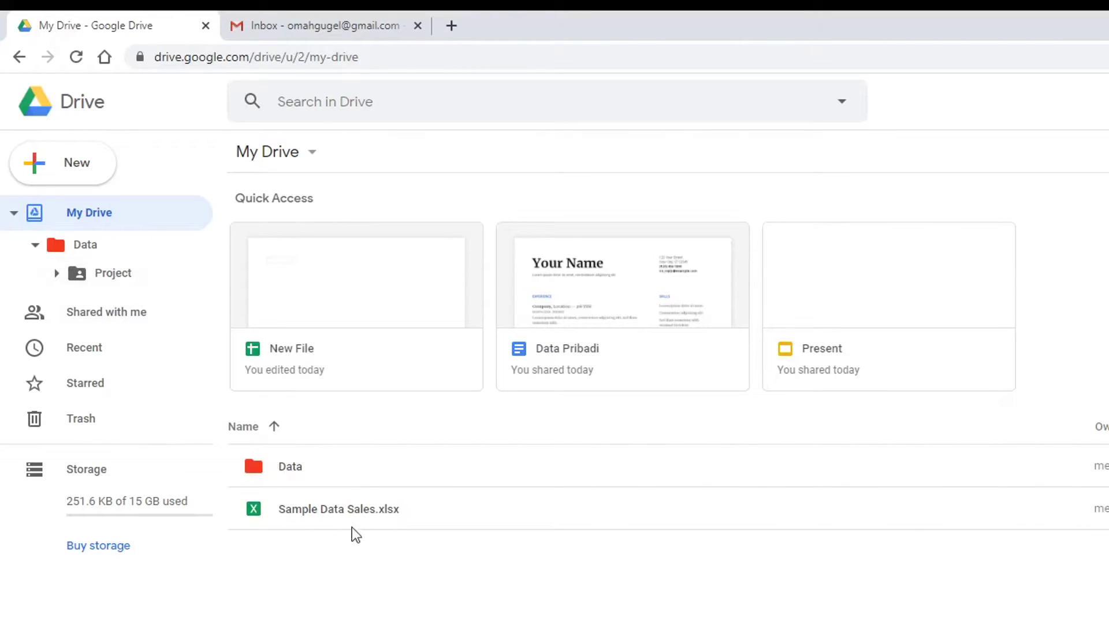
pyautogui.click(339, 513)
# - Move Sample Data Sales.xlsx into Data > Project, accept the access change, and open Project
pyautogui.rightClick(338, 513)
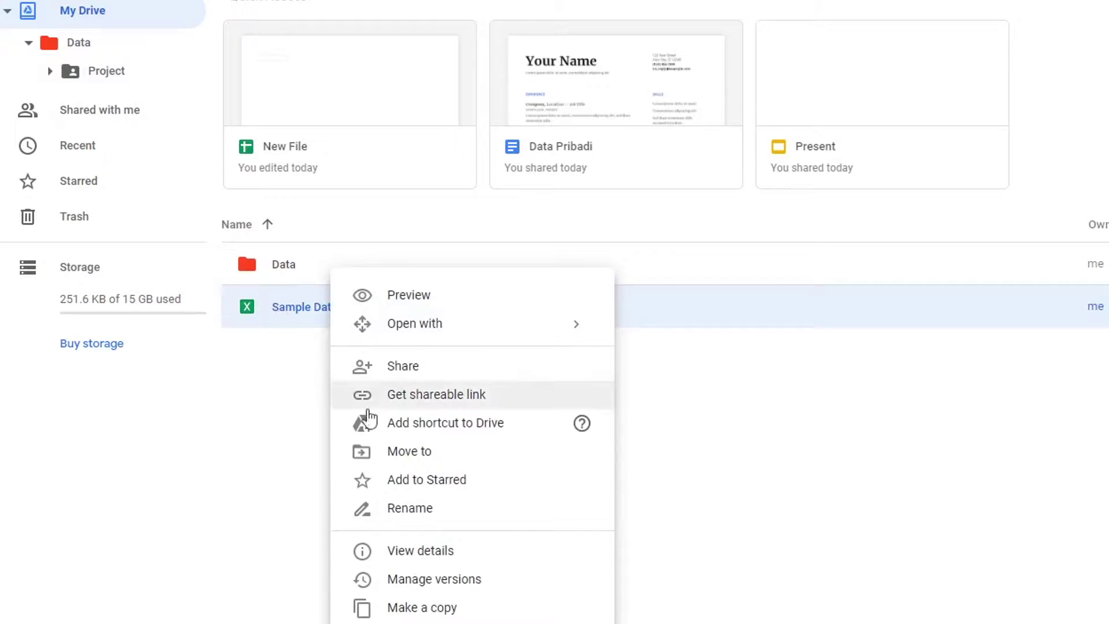
pyautogui.click(410, 452)
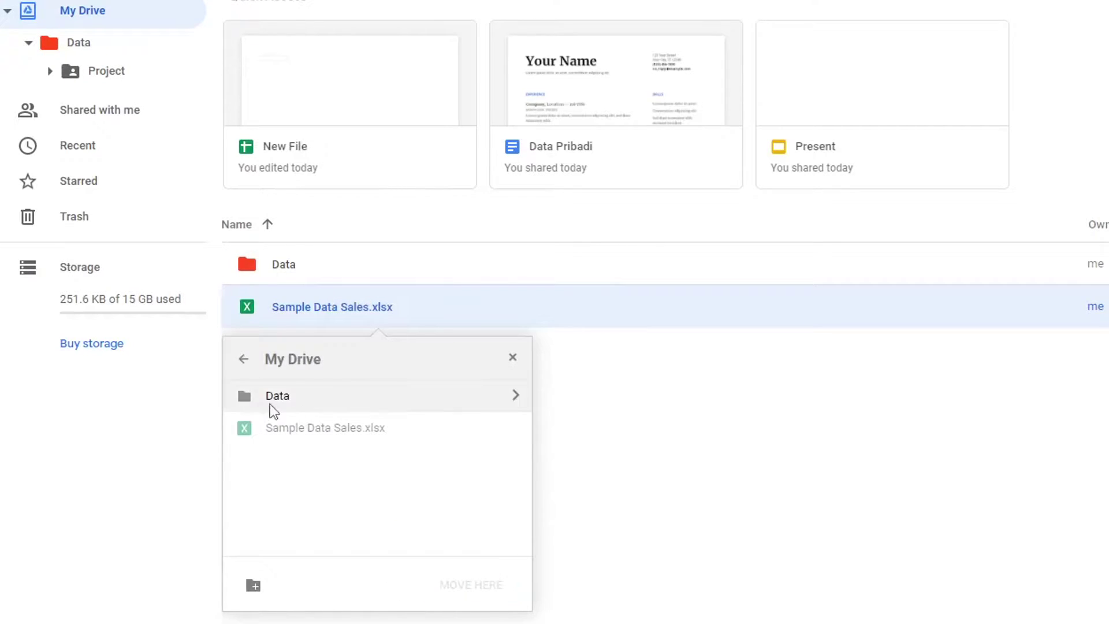
pyautogui.click(514, 396)
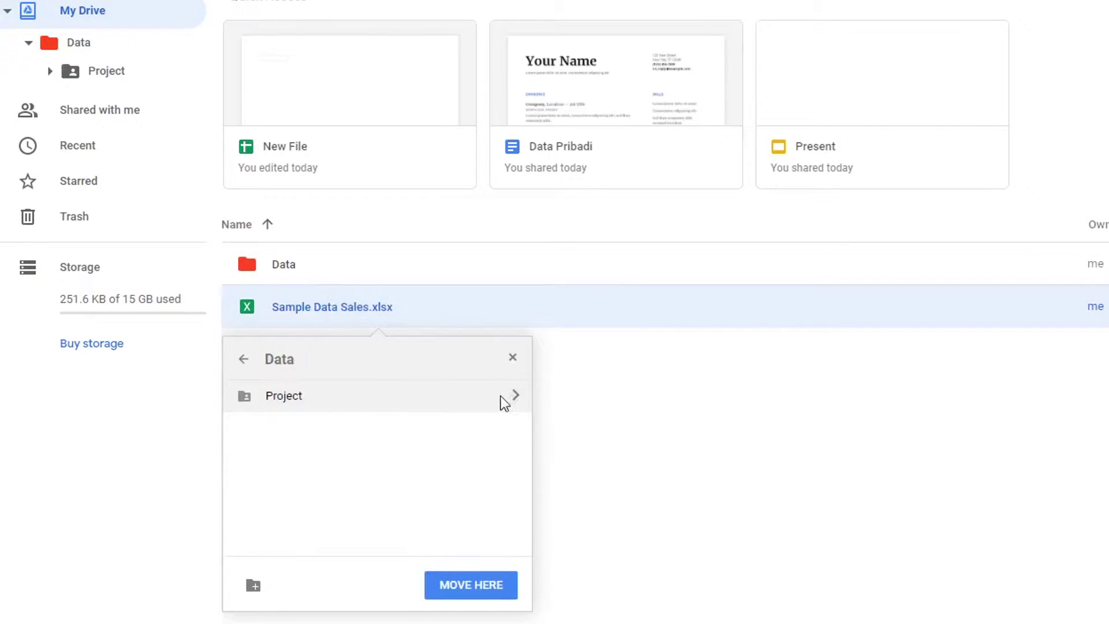
pyautogui.click(516, 396)
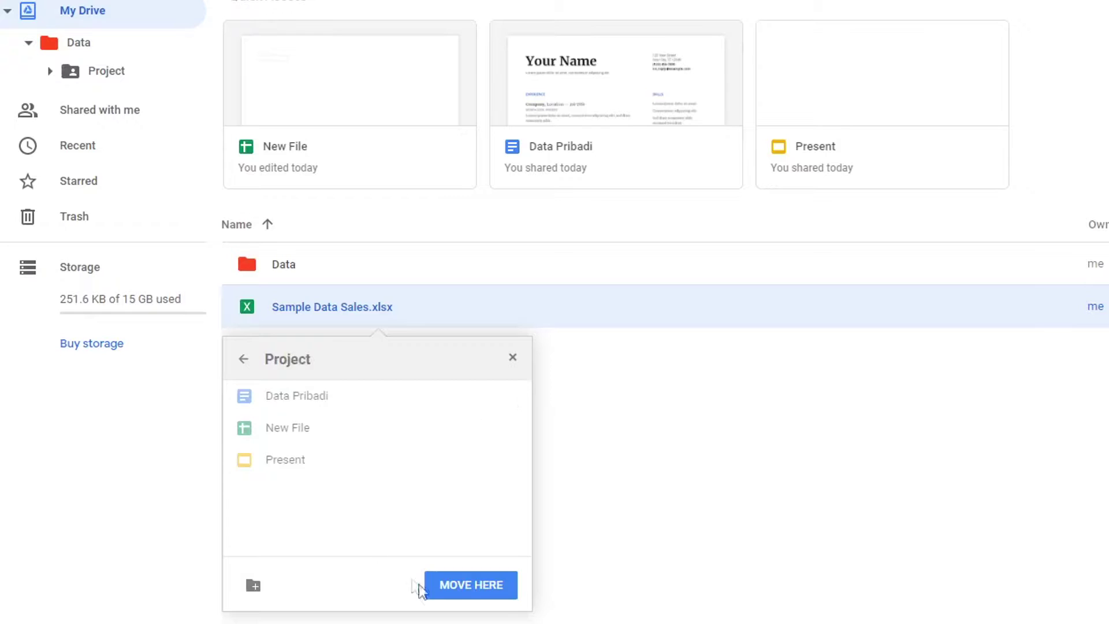
pyautogui.click(473, 587)
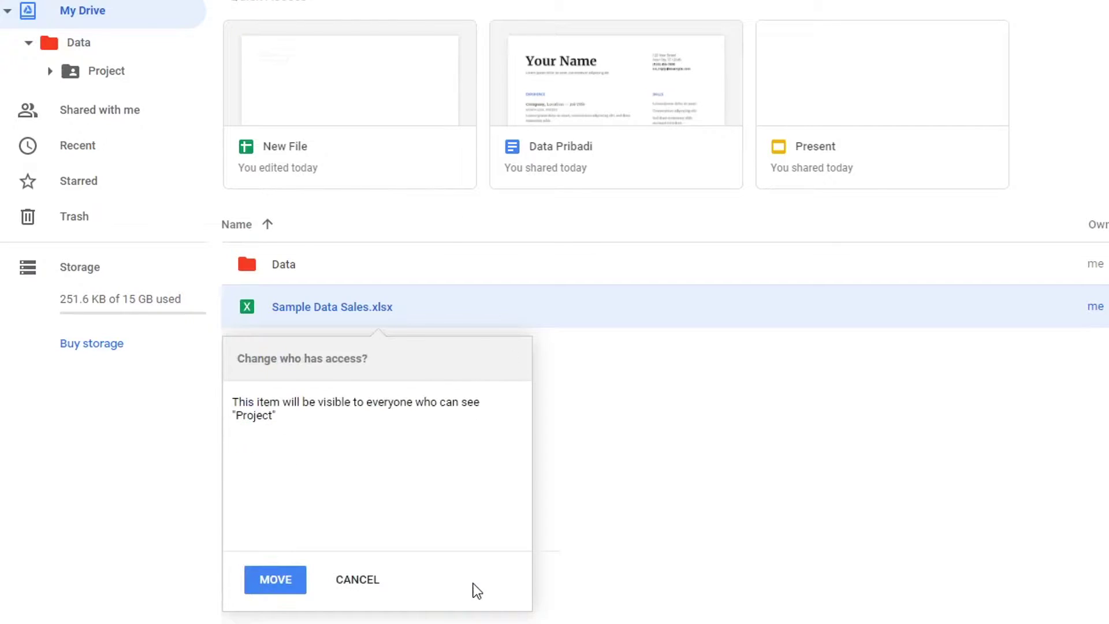
pyautogui.click(268, 593)
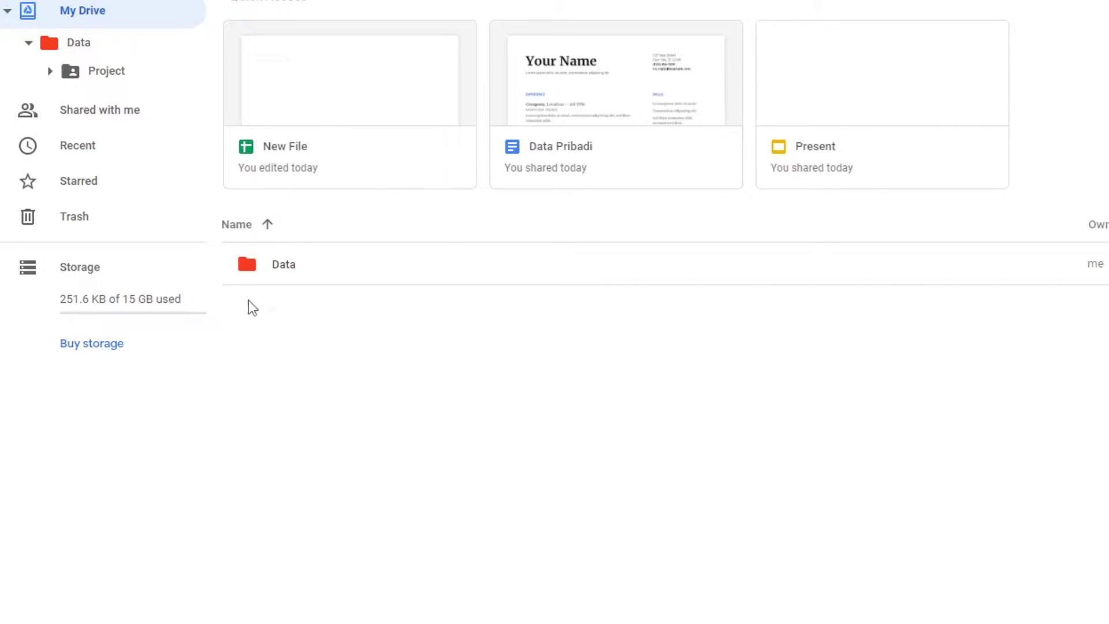
pyautogui.click(141, 74)
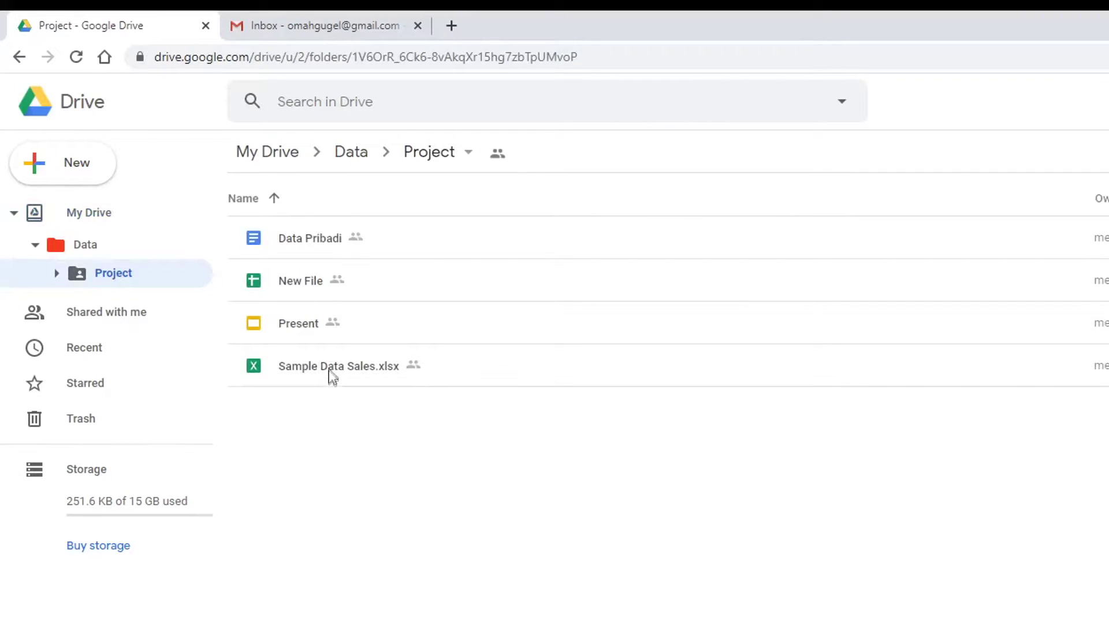
# - Drag Sample Data Sales.xlsx from Project into the Data folder, confirm the warning, and open Data
pyautogui.moveTo(328, 368); pyautogui.dragTo(151, 255)
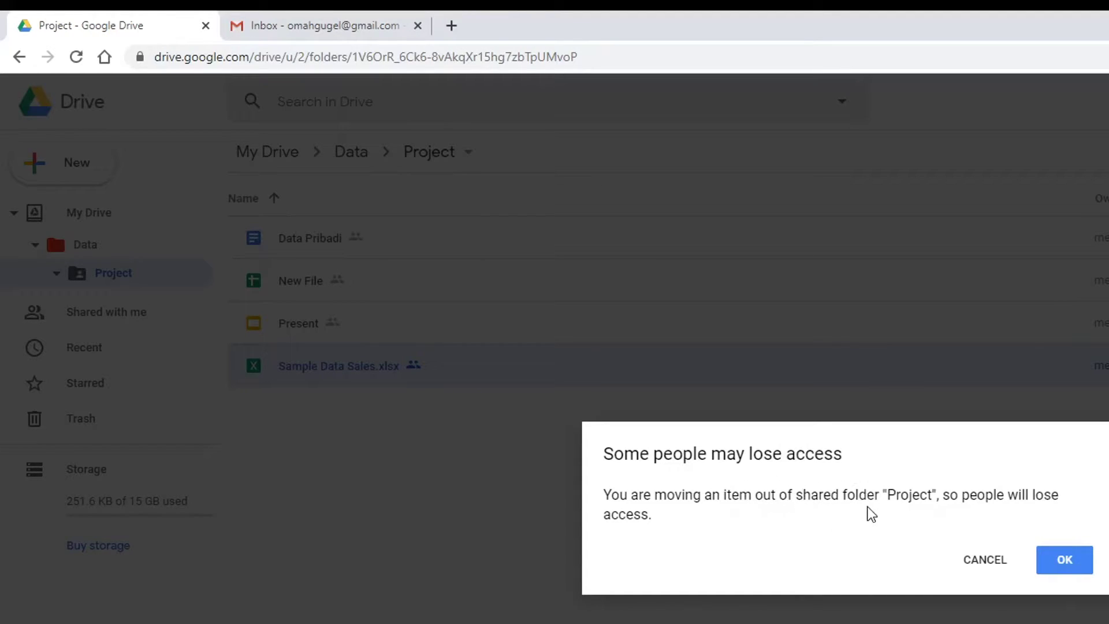
pyautogui.click(1062, 563)
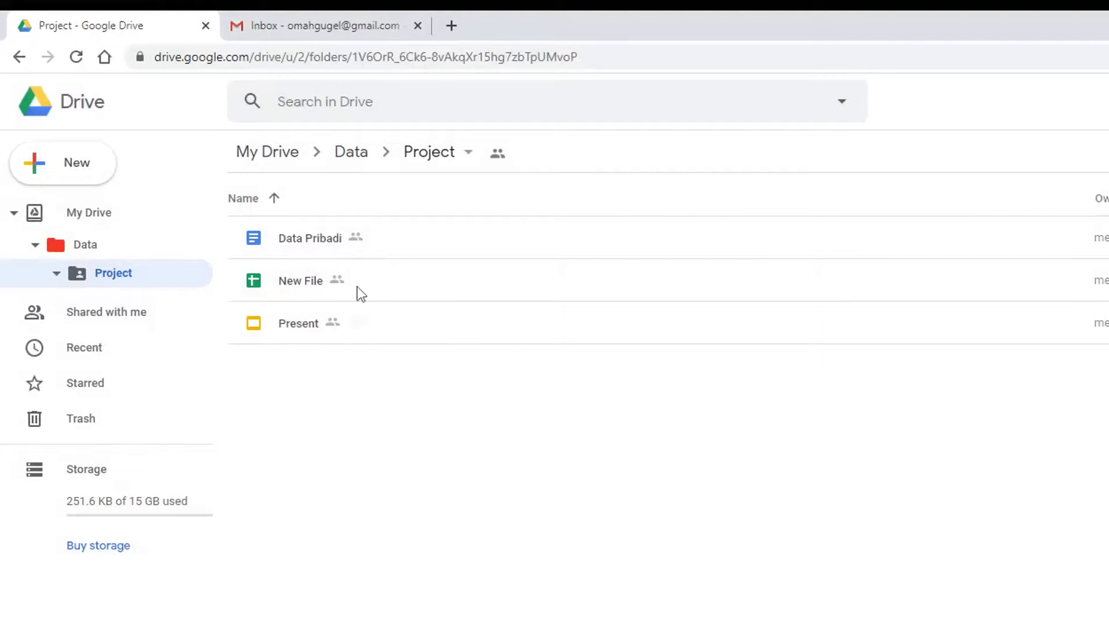
pyautogui.click(87, 245)
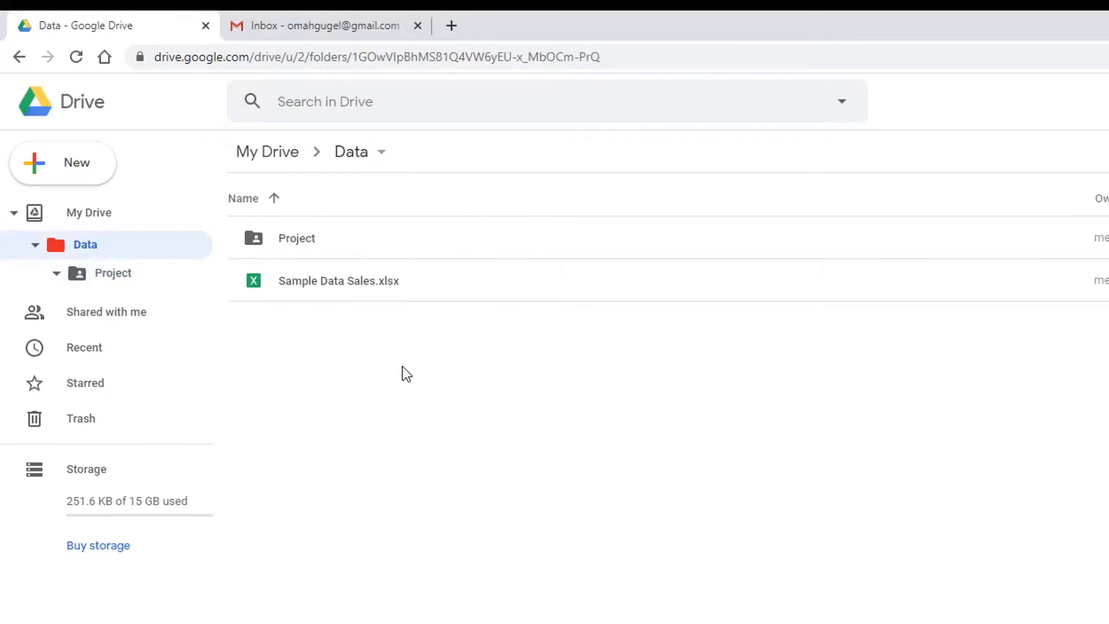
# - Drag Spect 1600kVA Outdoor 20-0.4kV Dyn11.pdf from File Explorer's Downloads into Drive's Data folder
pyautogui.hotkey('alt', 'Tab')
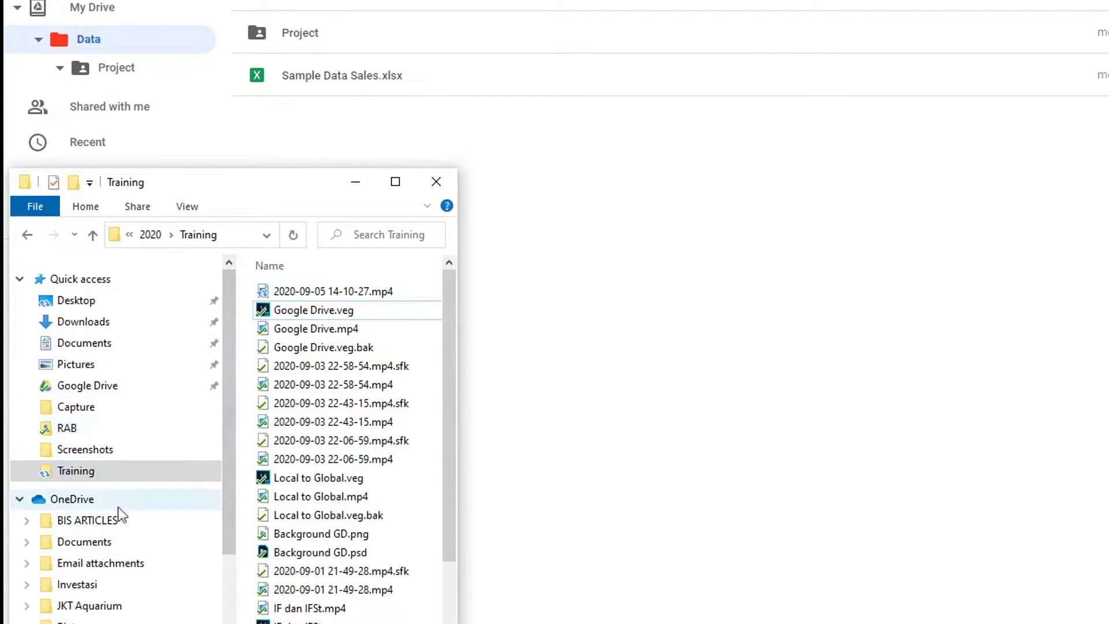
pyautogui.click(92, 325)
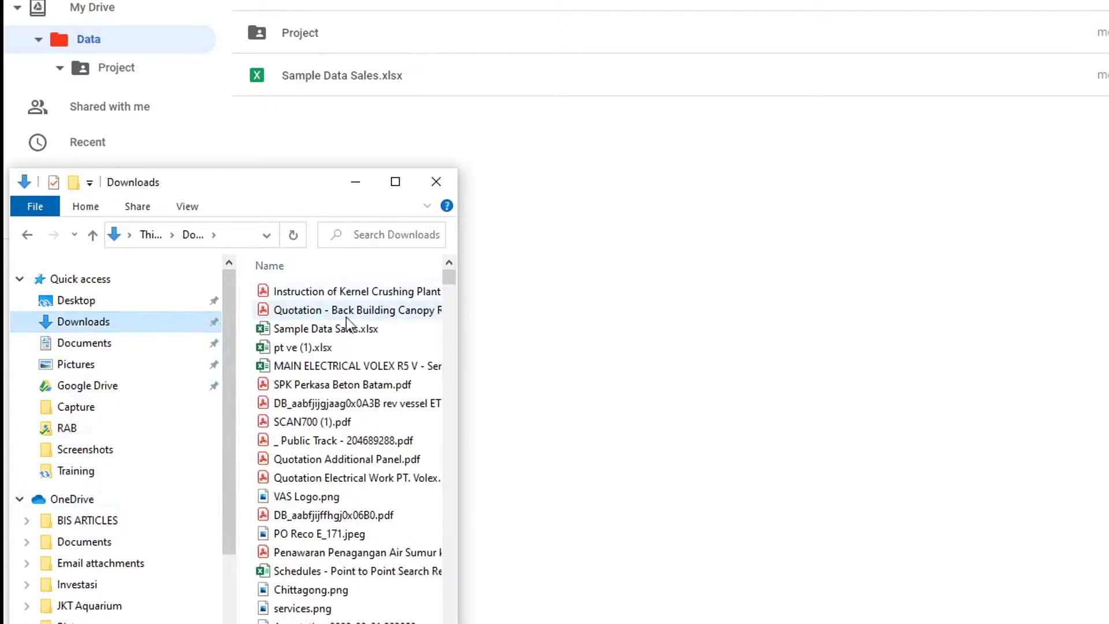
pyautogui.scroll(-5, 346, 317)
pyautogui.moveTo(323, 621); pyautogui.dragTo(601, 410)
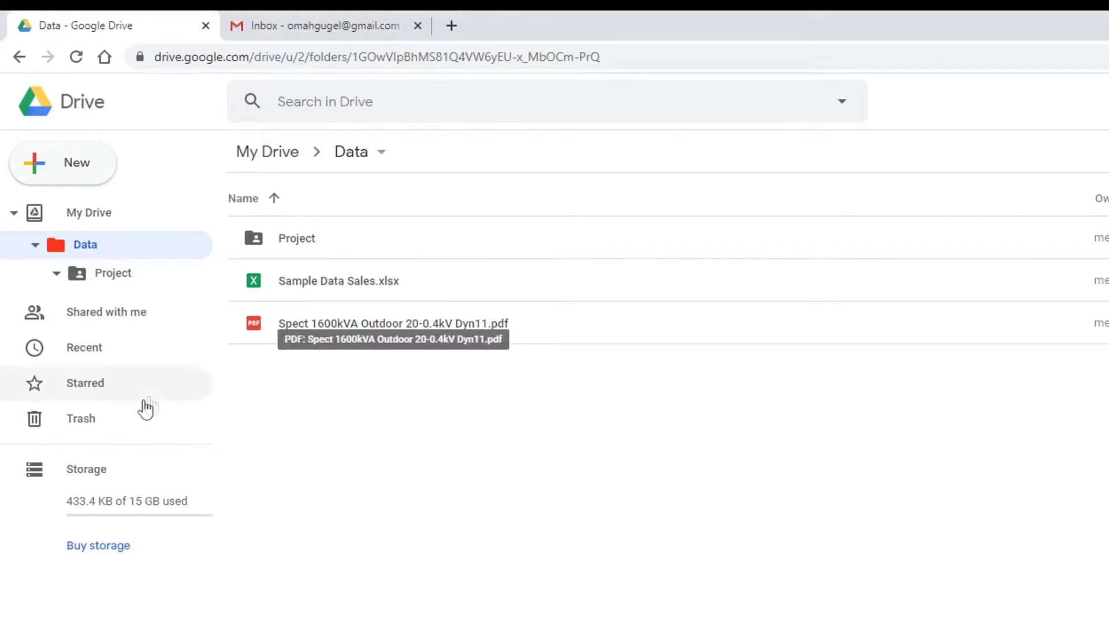
# - Remove the Spect 1600kVA Outdoor 20-0.4kV Dyn11.pdf from the Data folder
pyautogui.rightClick(370, 322)
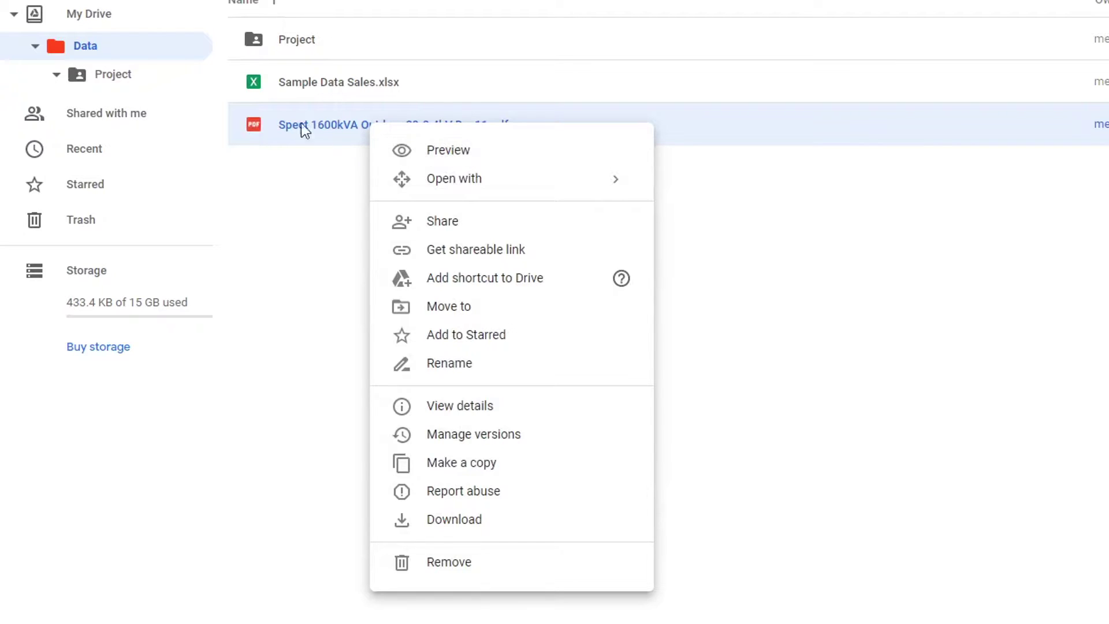
pyautogui.click(314, 281)
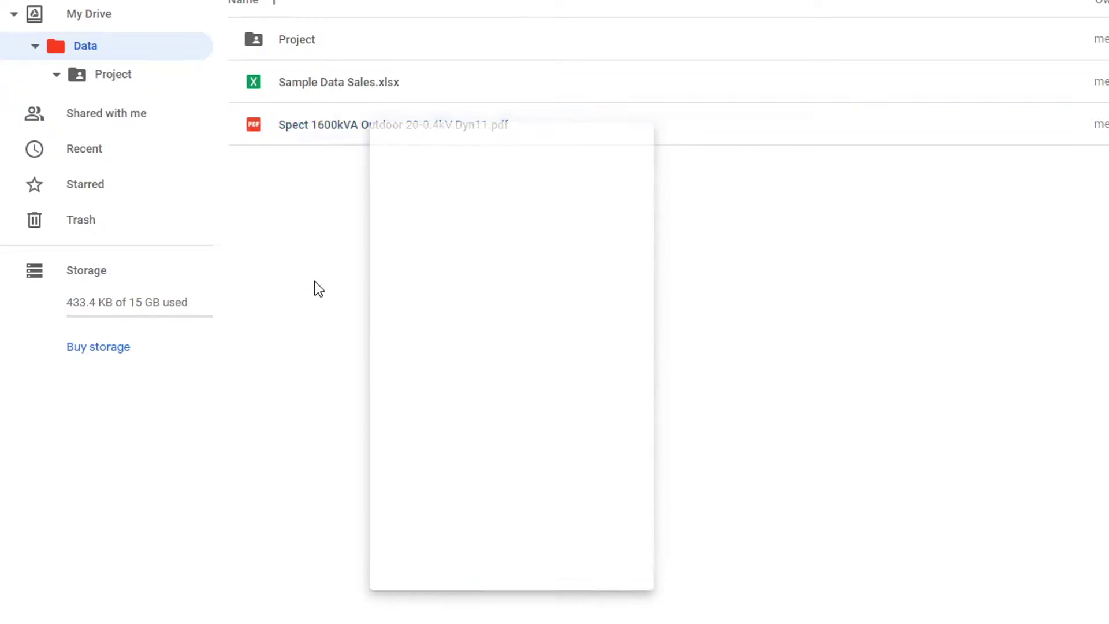
pyautogui.click(411, 128)
pyautogui.rightClick(411, 128)
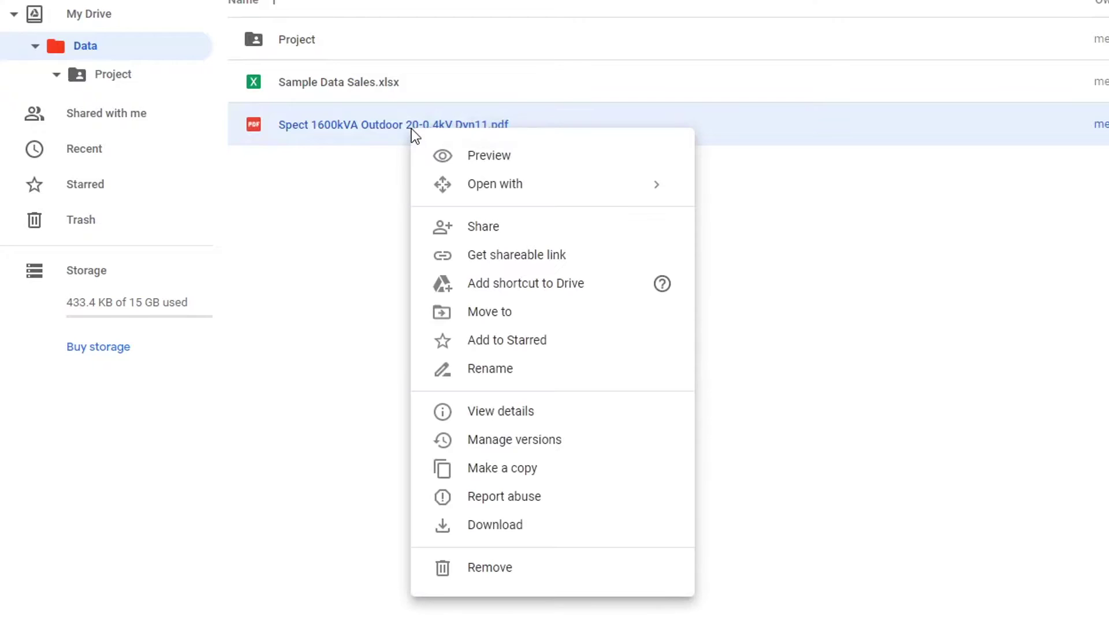
pyautogui.click(468, 566)
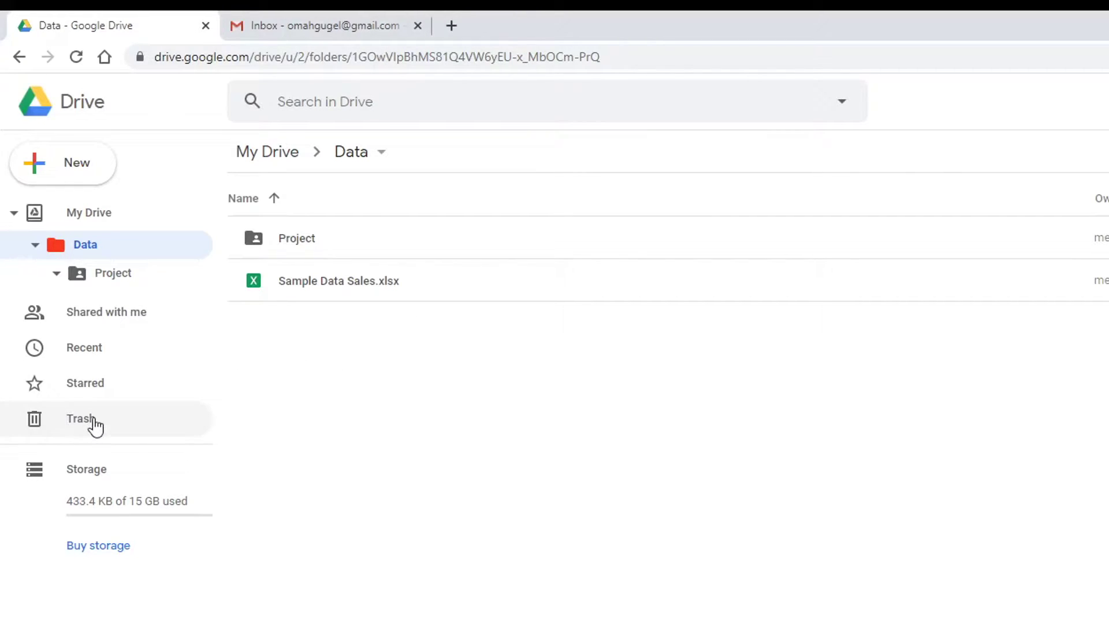
# - In Trash, inspect the trashed Spect PDF and the 48 KB spreadsheet's details
pyautogui.click(94, 426)
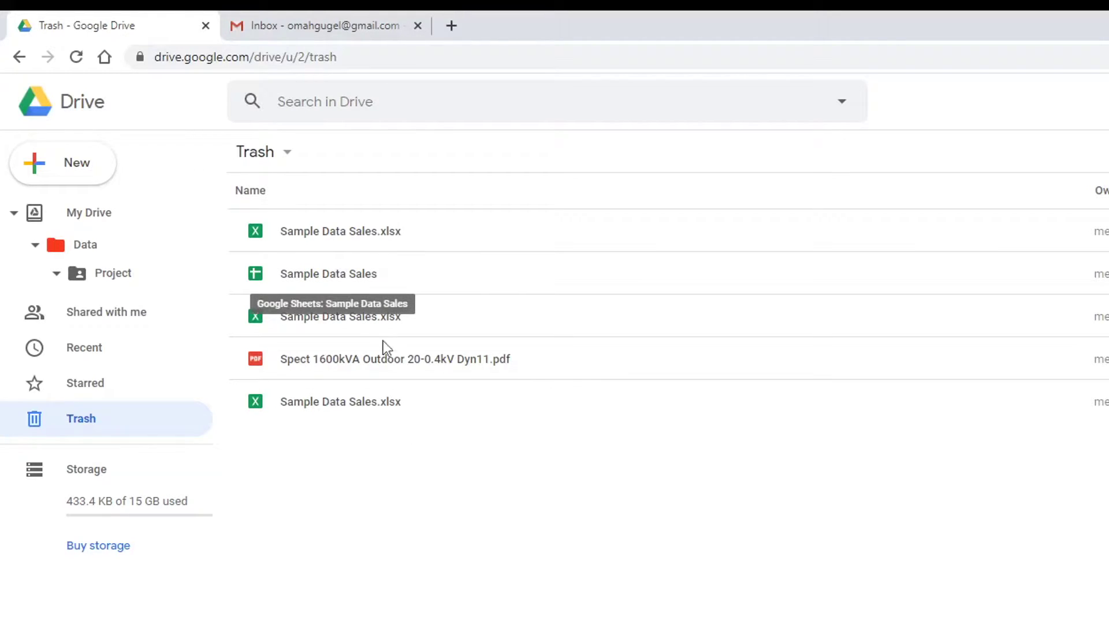
pyautogui.click(822, 357)
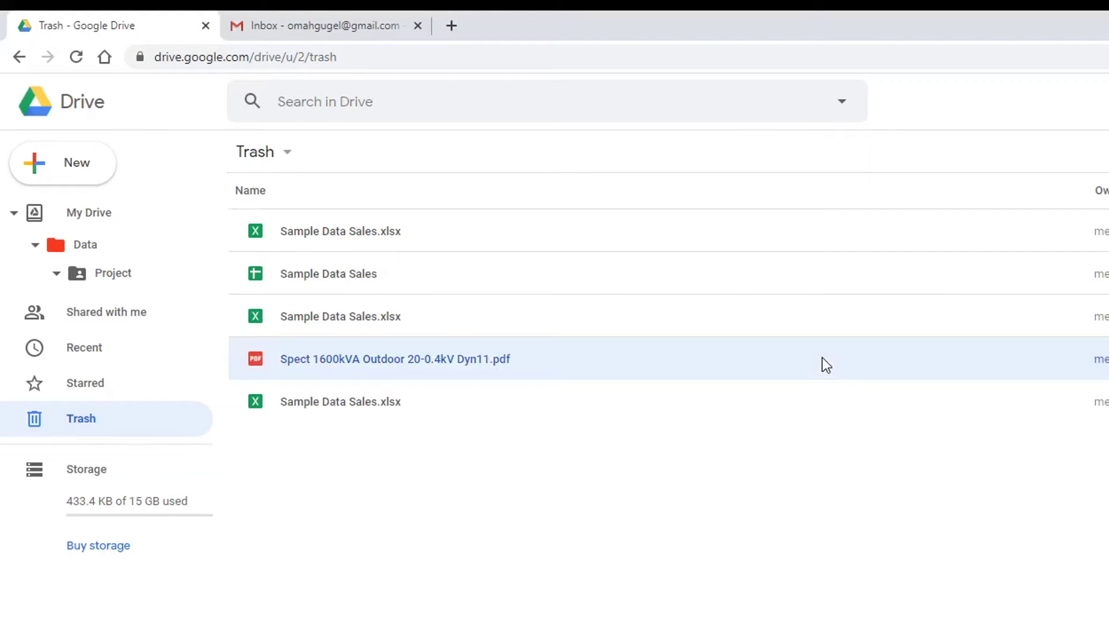
pyautogui.rightClick(822, 357)
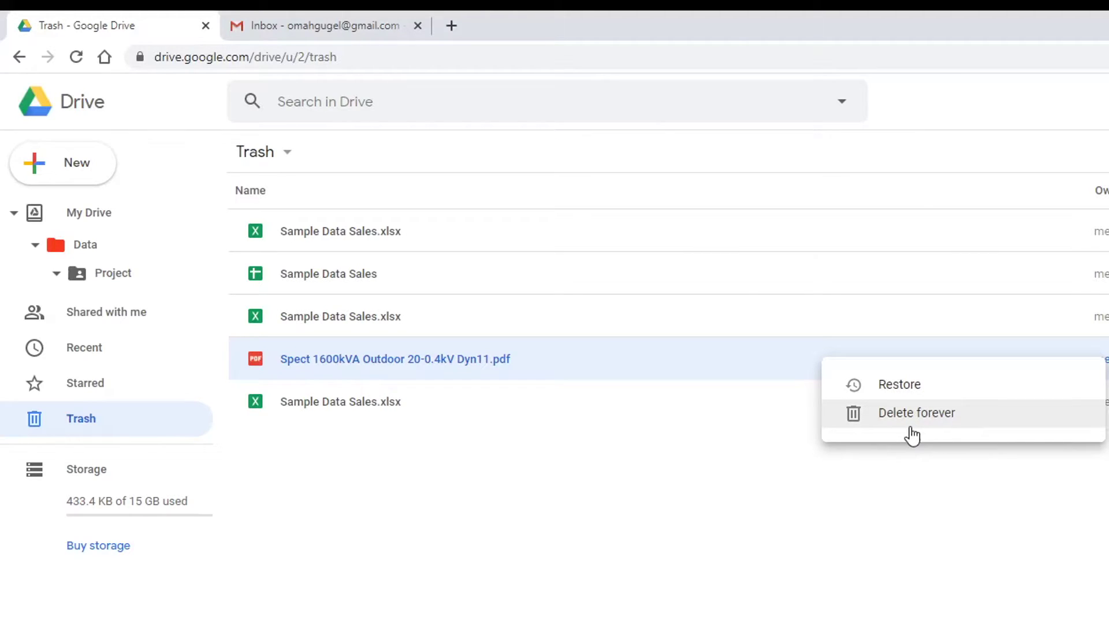
pyautogui.press('Escape')
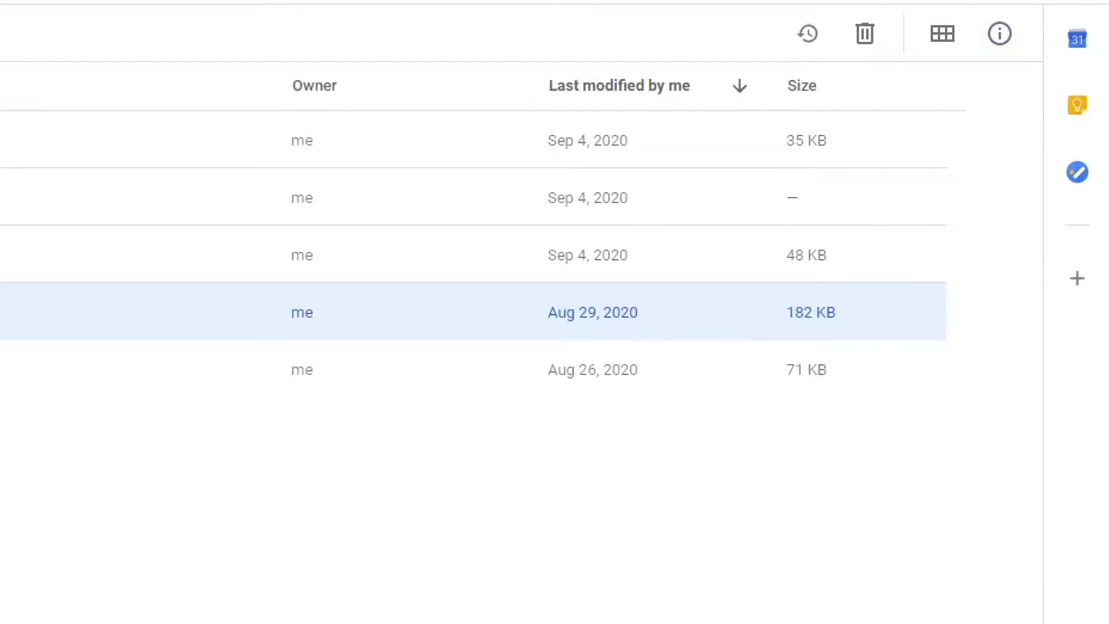
pyautogui.click(462, 254)
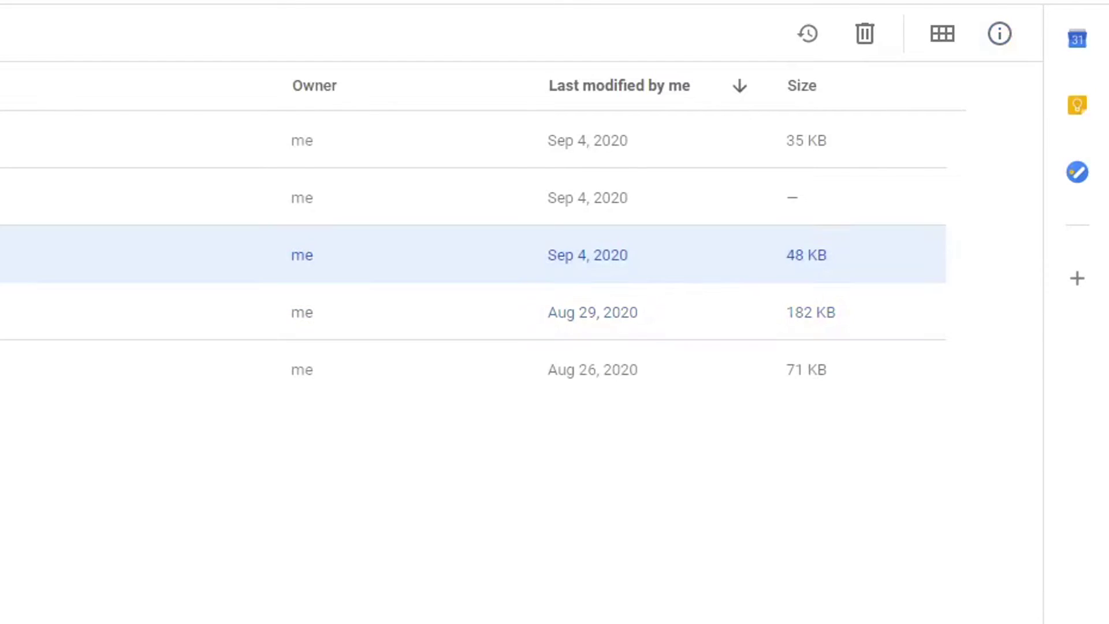
pyautogui.click(1000, 34)
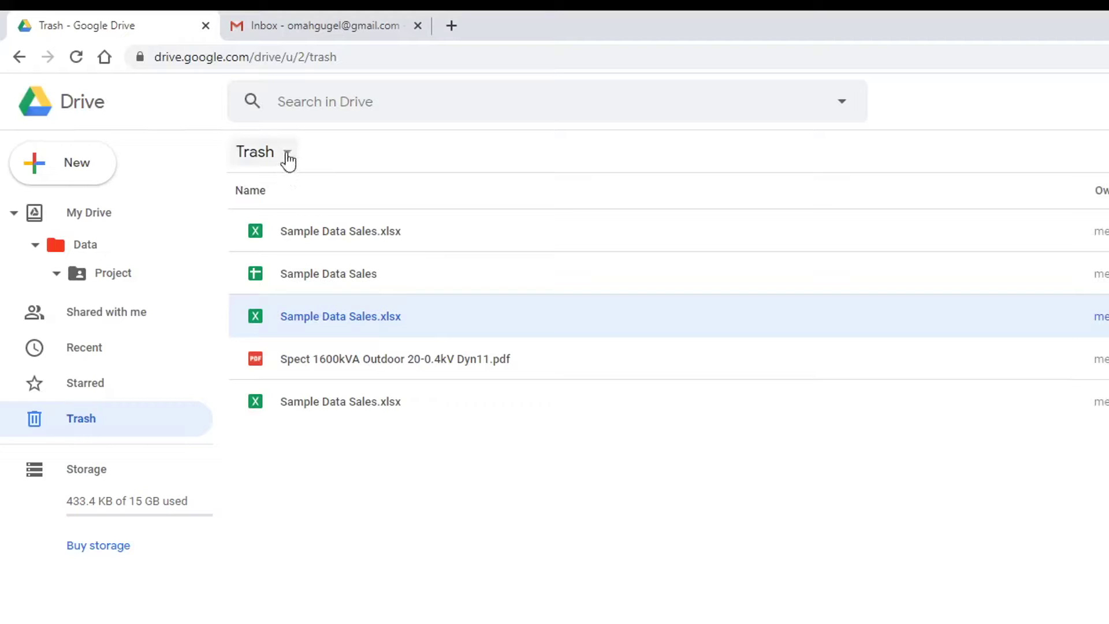
# - Permanently empty the entire Trash and return to the Project folder
pyautogui.click(270, 157)
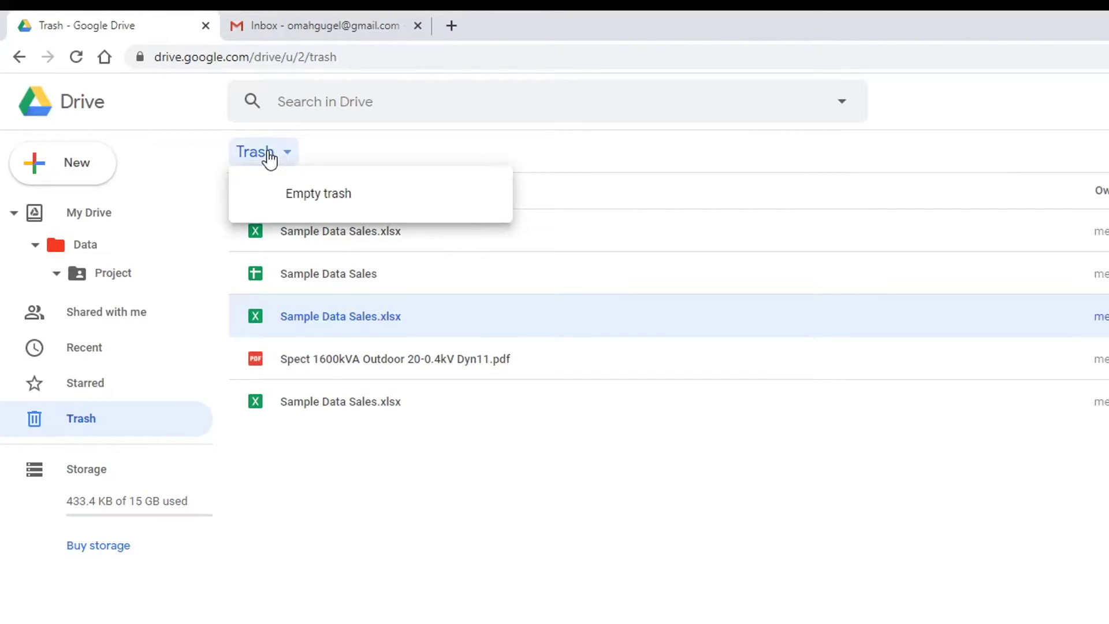
pyautogui.click(345, 198)
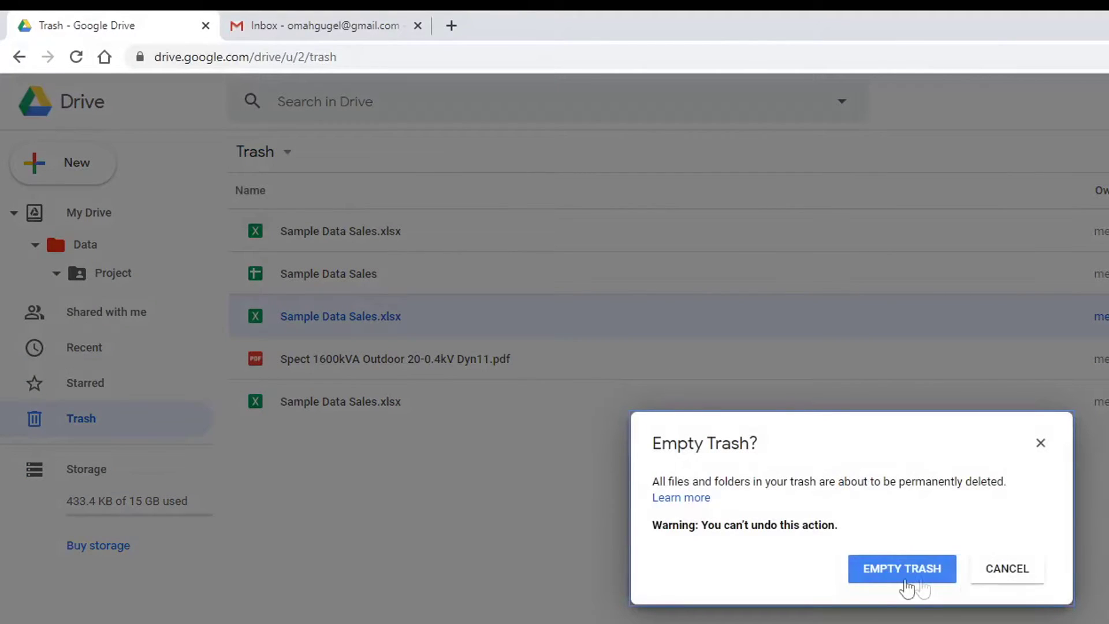
pyautogui.click(898, 572)
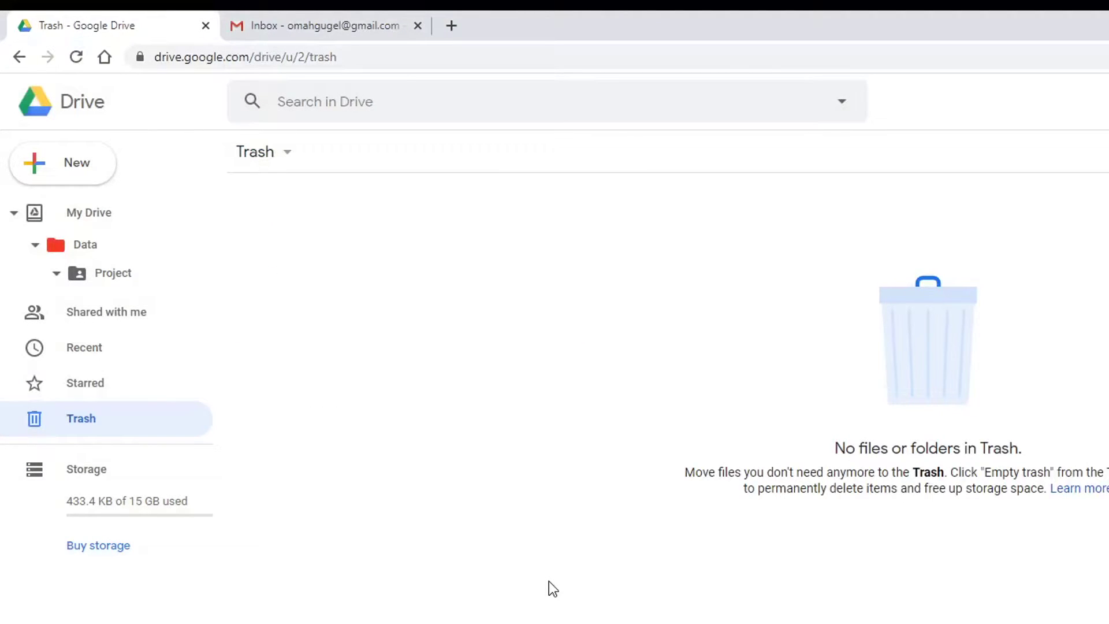
pyautogui.hotkey('alt', 'Left')
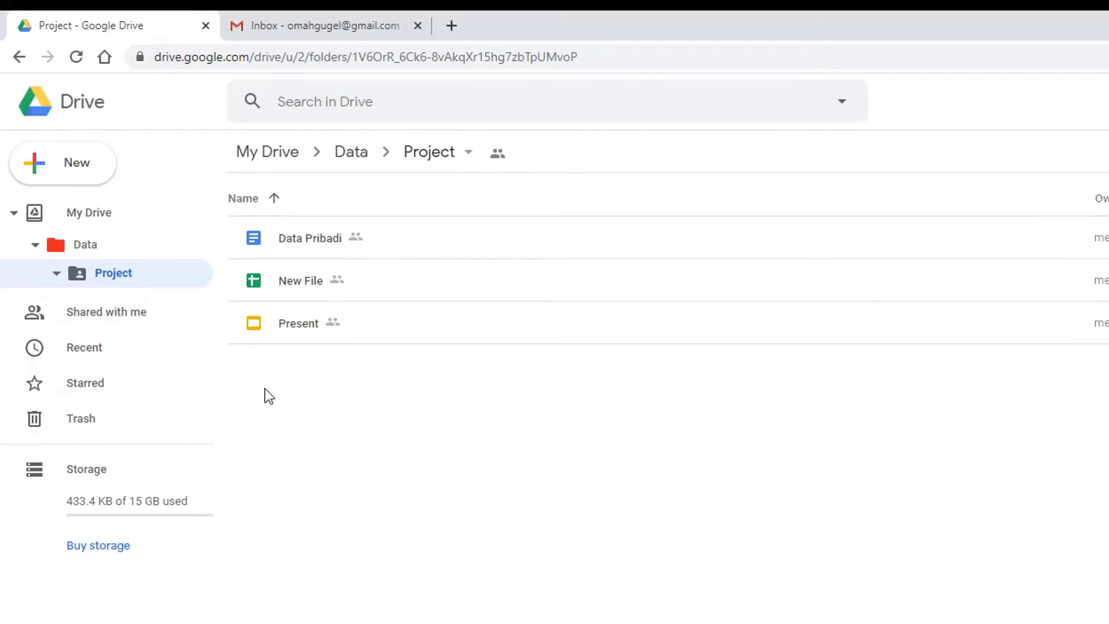
# - Browse Project's files Data Pribadi, New File and Present, then go up to the Data folder
pyautogui.press('Down')
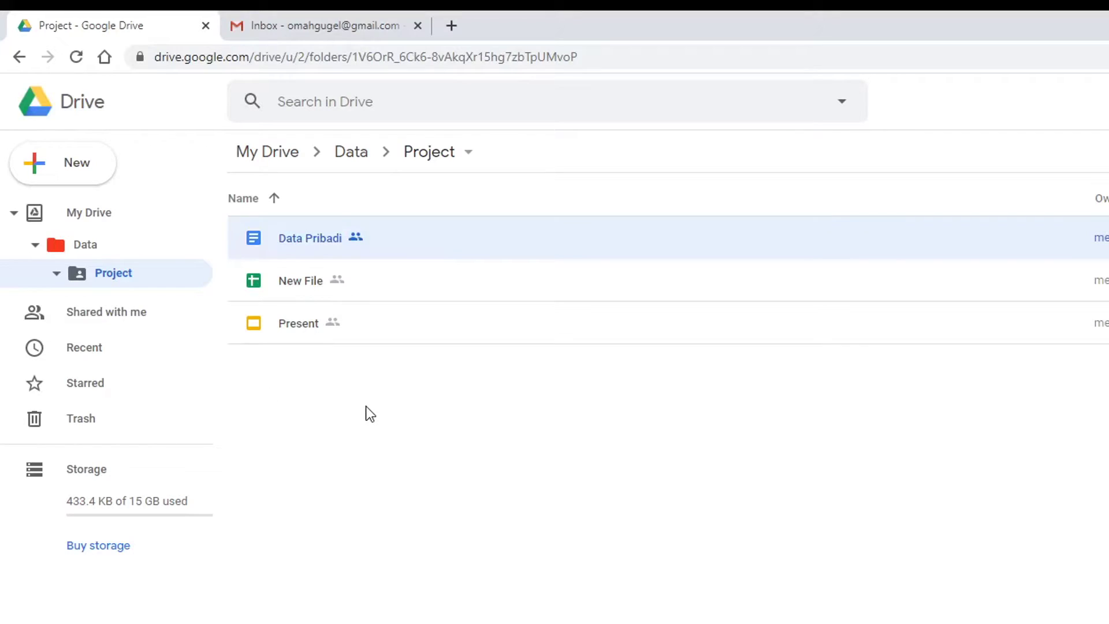
pyautogui.click(89, 243)
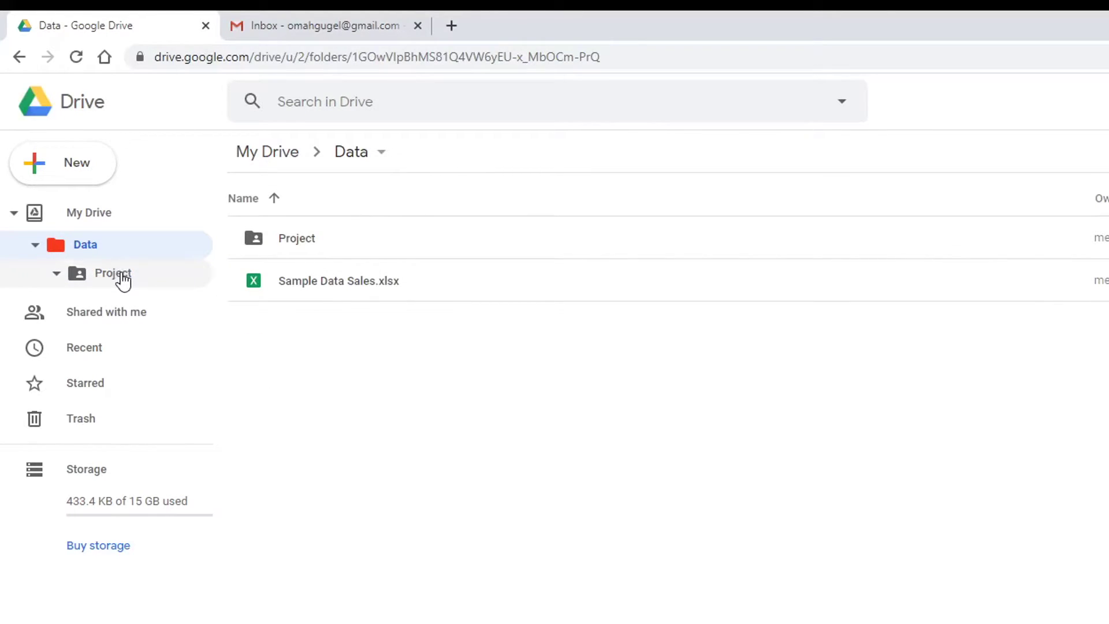
pyautogui.click(121, 276)
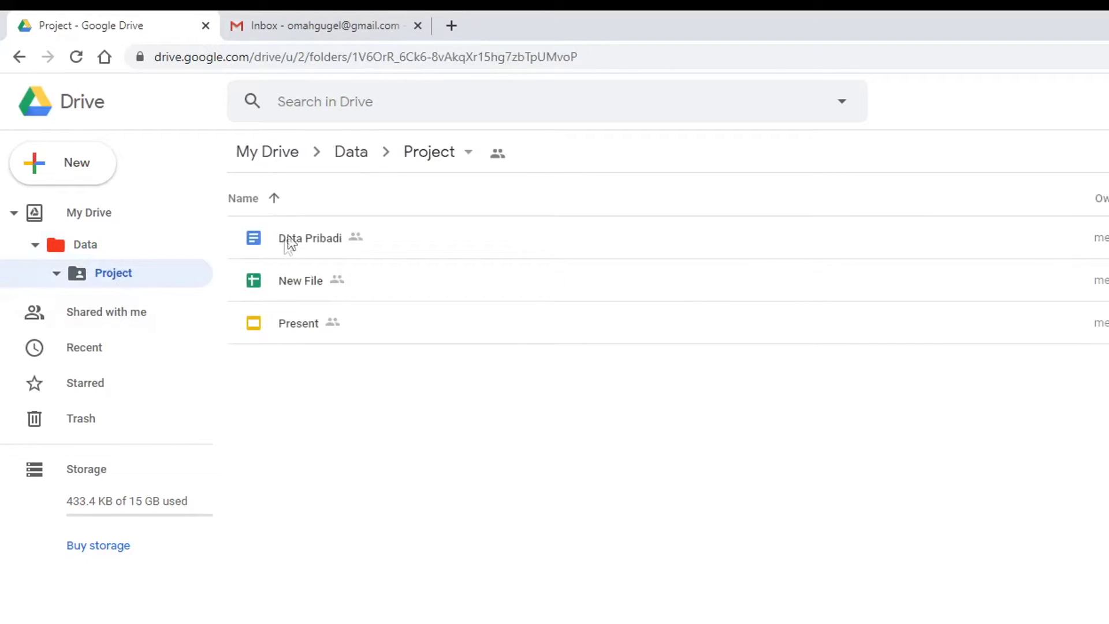
pyautogui.click(438, 242)
pyautogui.click(444, 289)
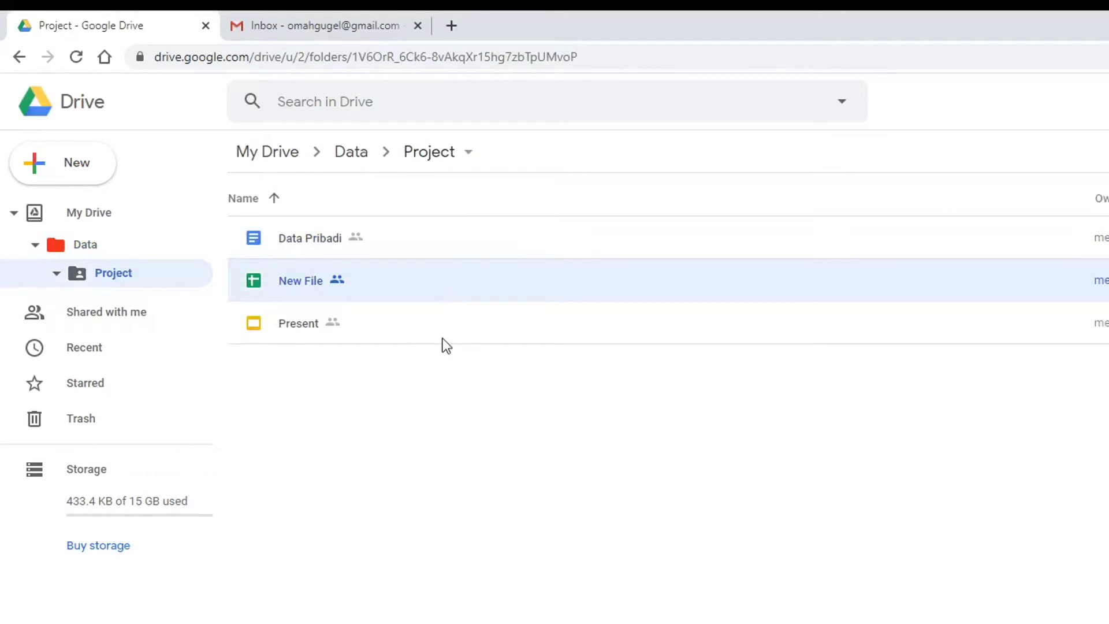
pyautogui.click(443, 338)
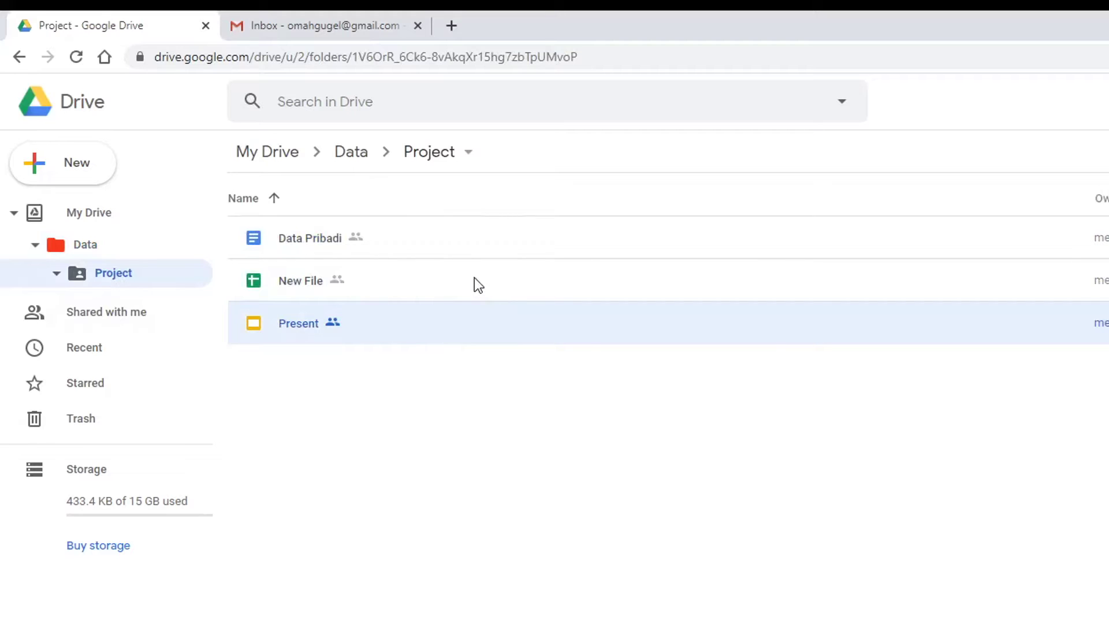
pyautogui.click(430, 279)
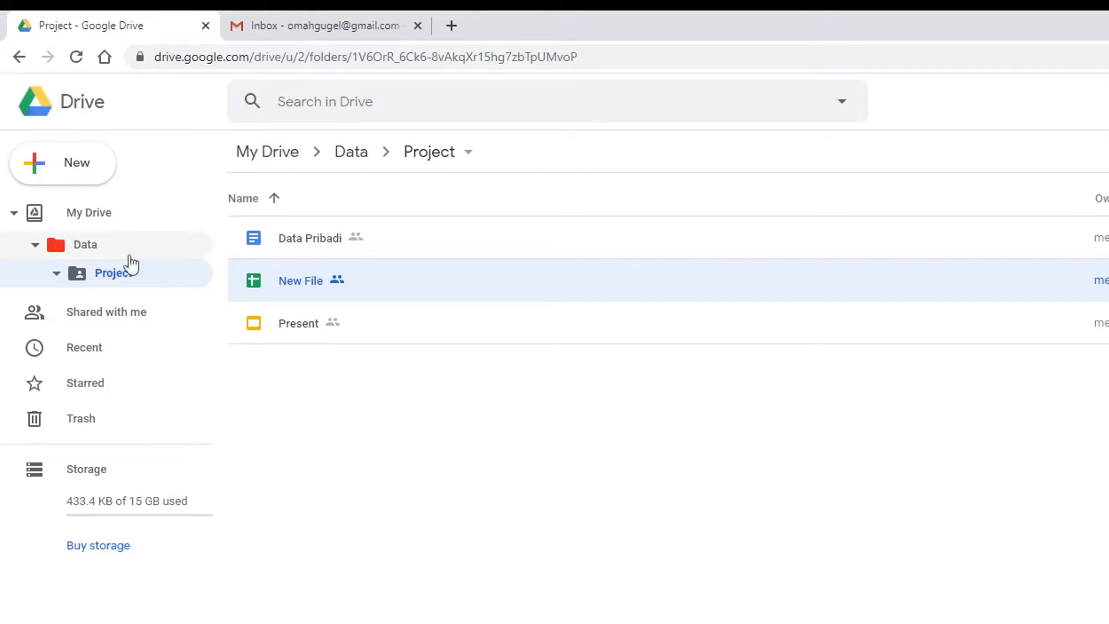
pyautogui.click(87, 245)
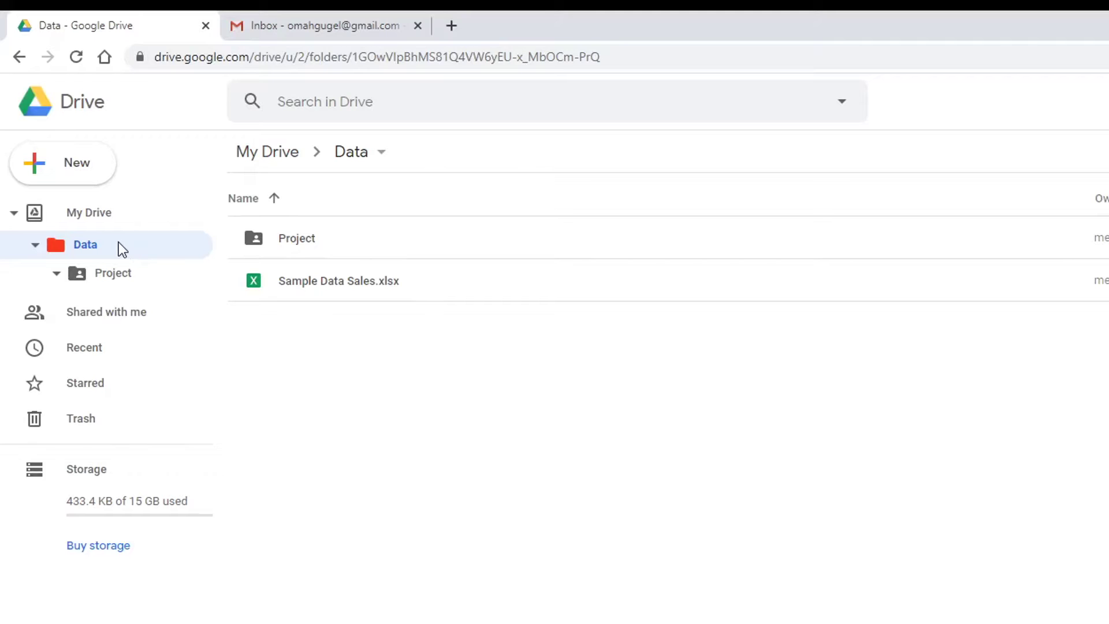
# - Open sharing for the Data folder and add the suggested contact with the note 'Ok kasih akses'
pyautogui.rightClick(158, 245)
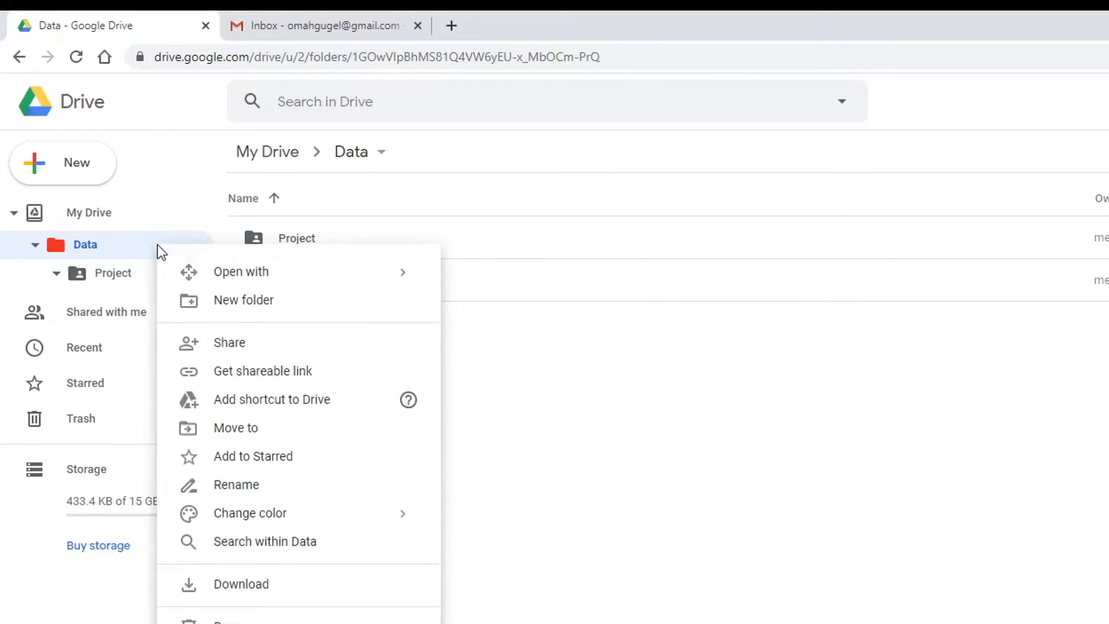
pyautogui.click(240, 356)
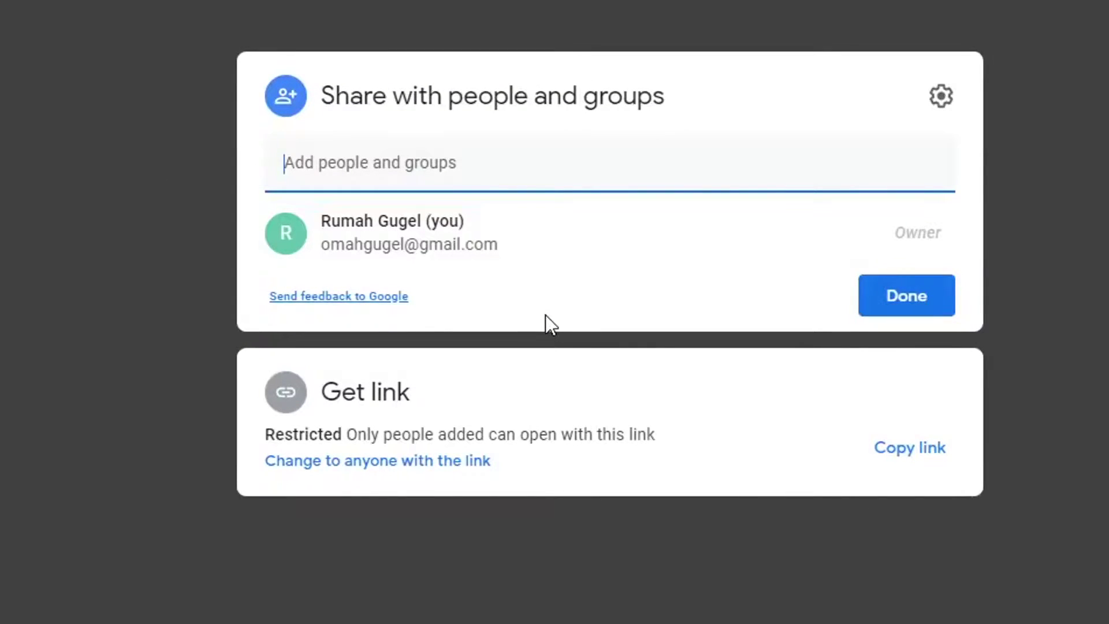
pyautogui.click(440, 168)
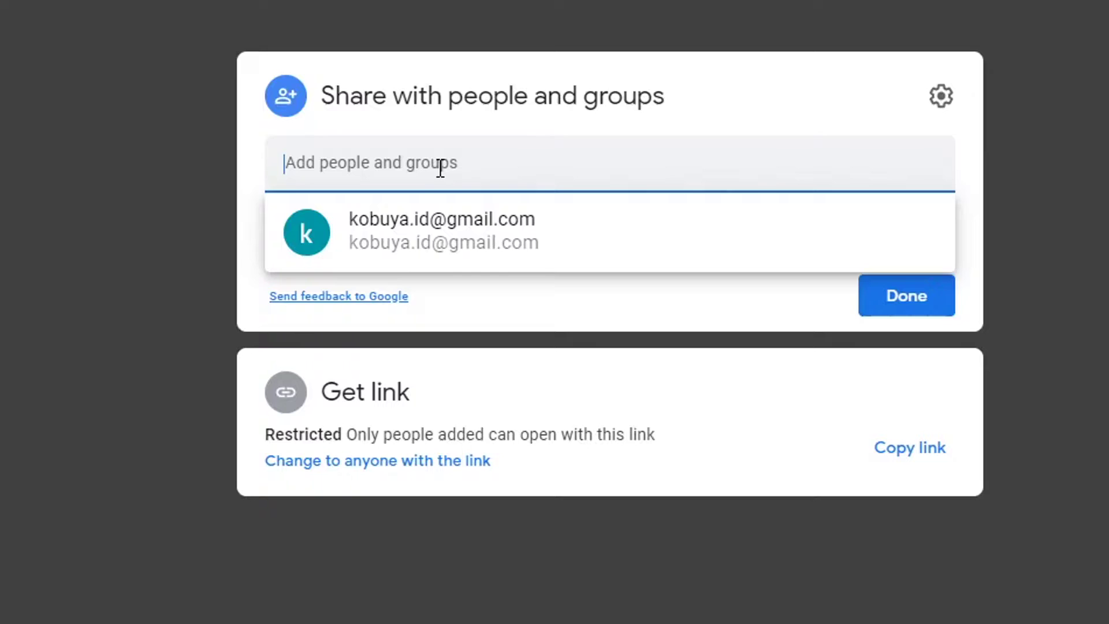
pyautogui.click(407, 228)
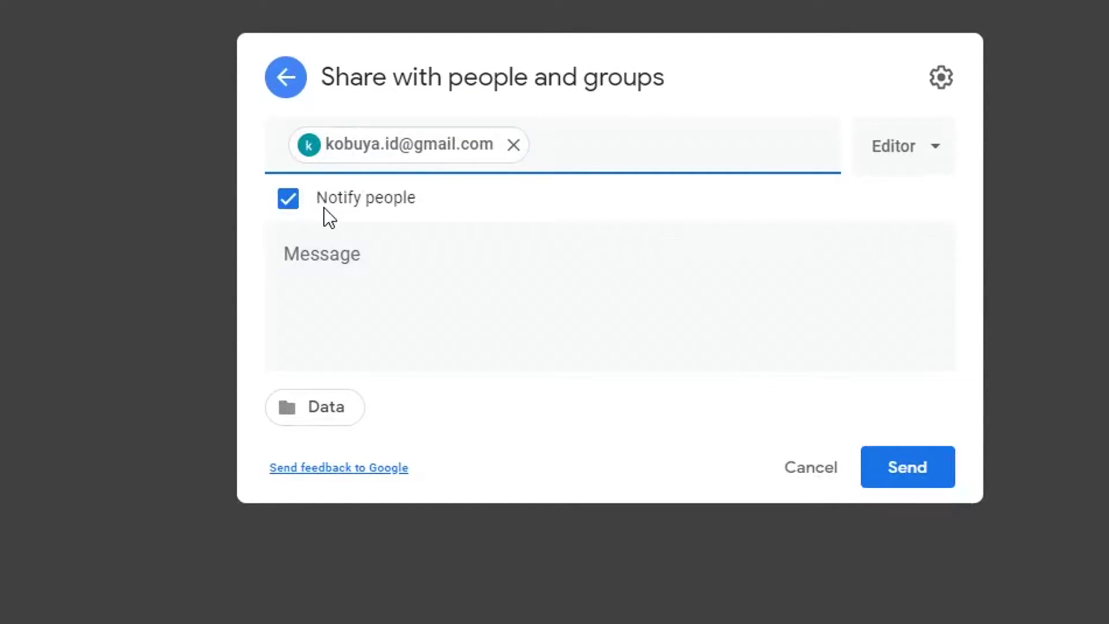
pyautogui.click(349, 253)
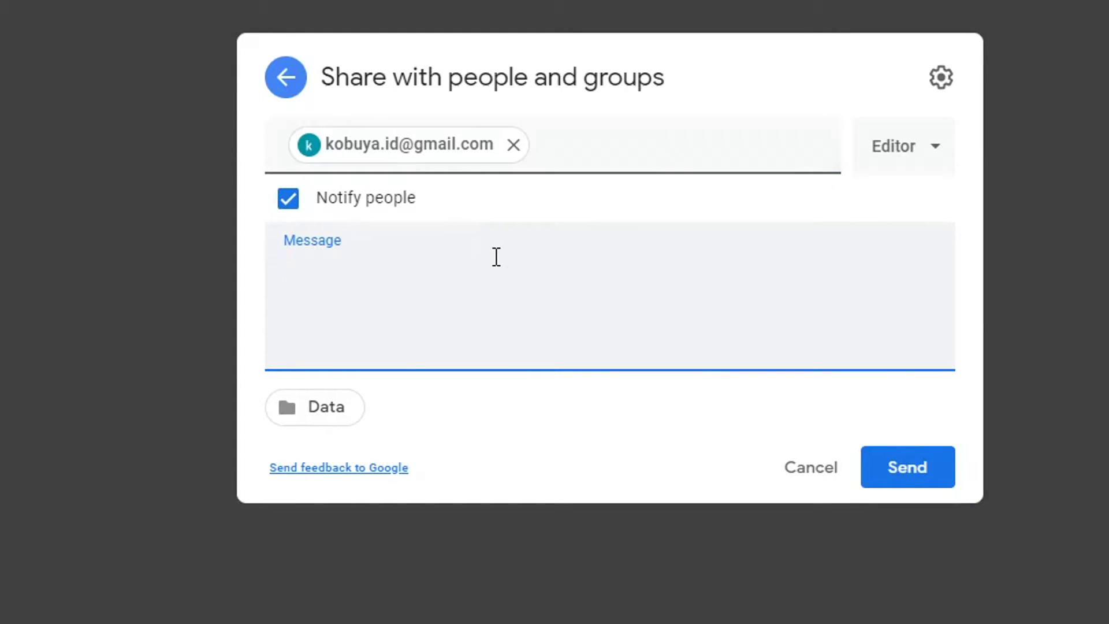
pyautogui.write('Ok kasih akses')
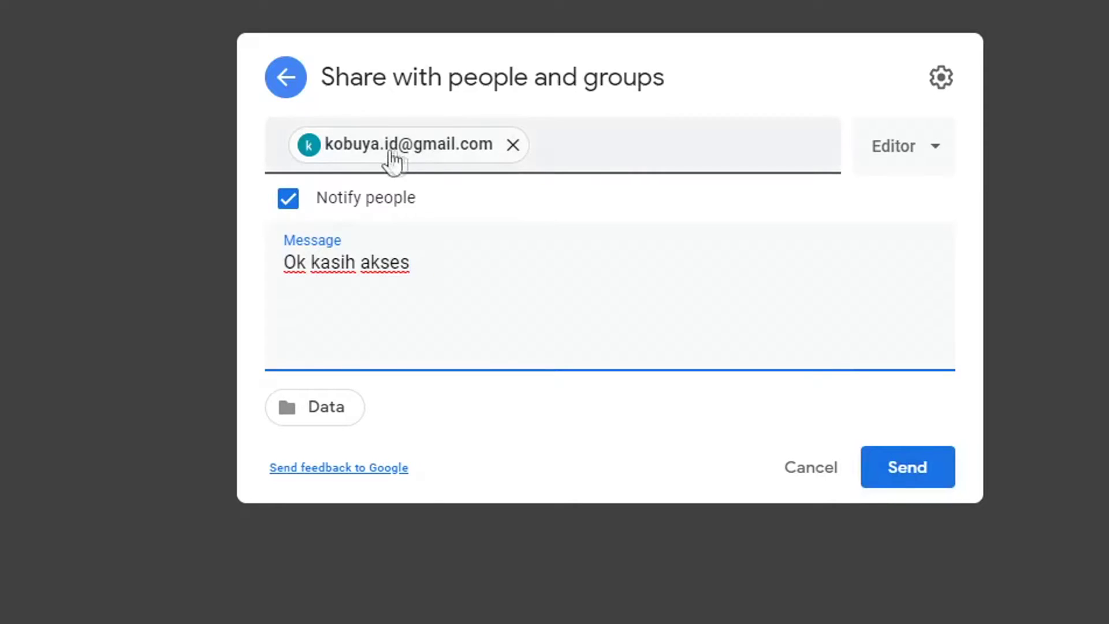
# - Give the recipient Viewer access, then cancel the invitation
pyautogui.moveTo(415, 153)
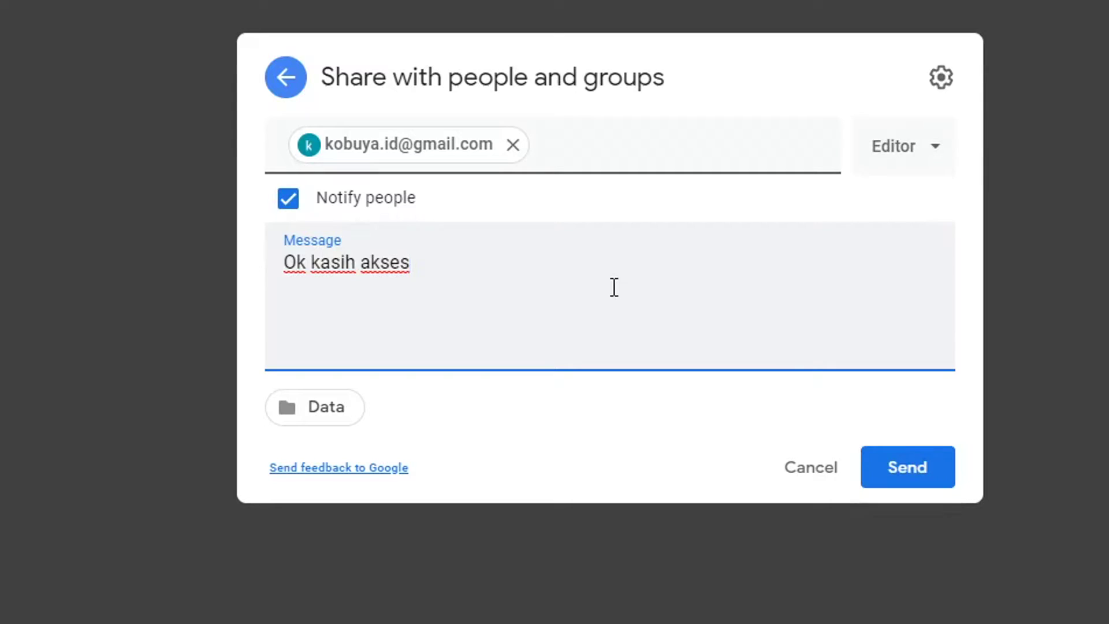
pyautogui.click(937, 151)
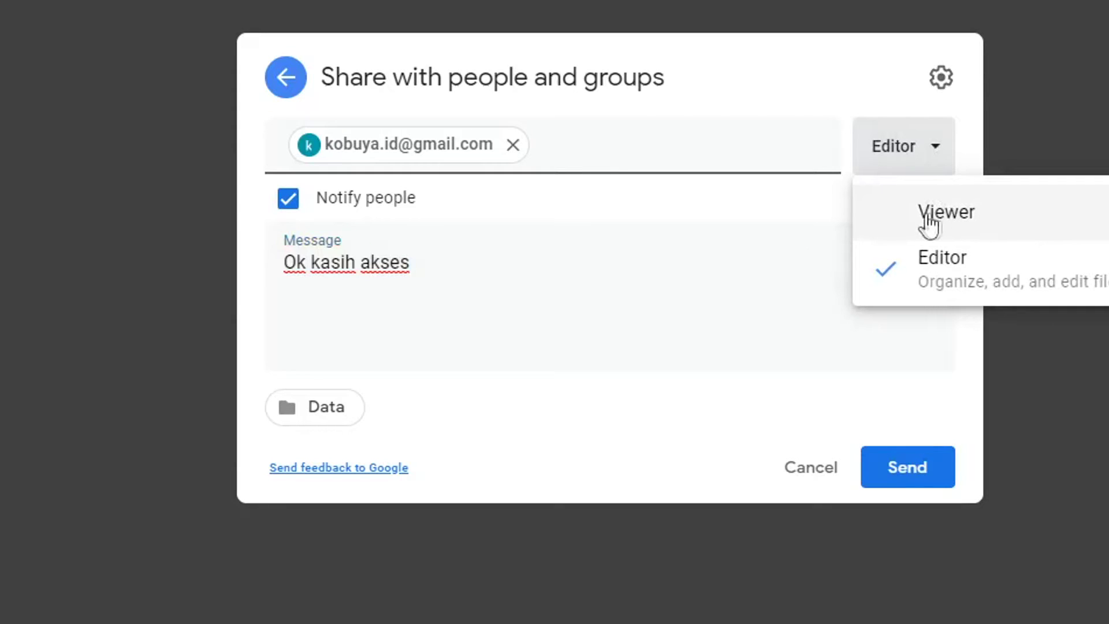
pyautogui.click(926, 215)
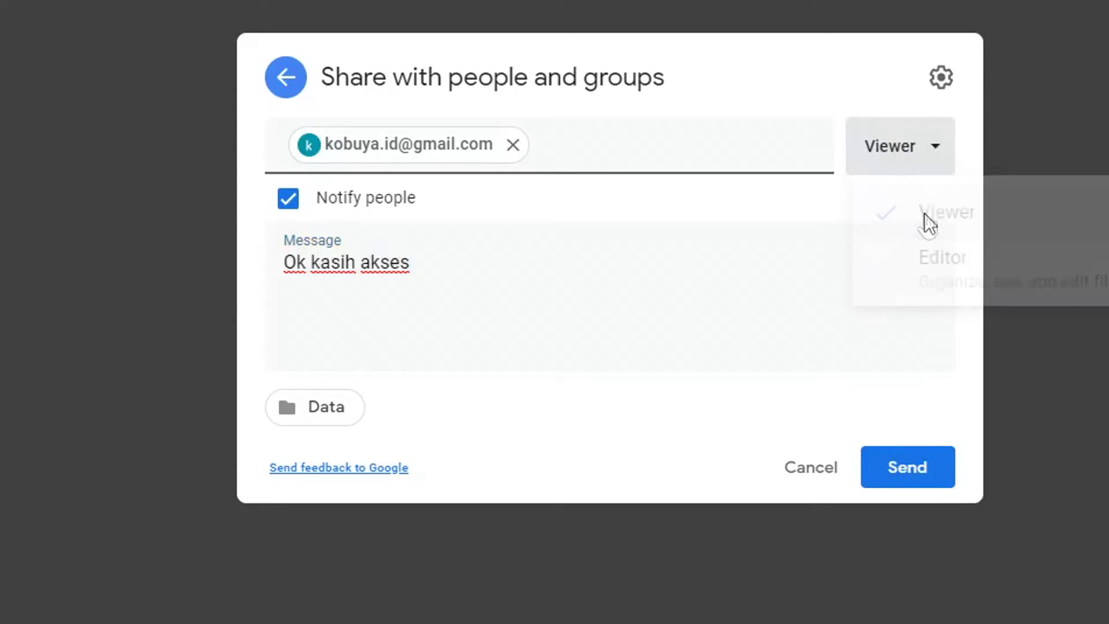
pyautogui.click(795, 469)
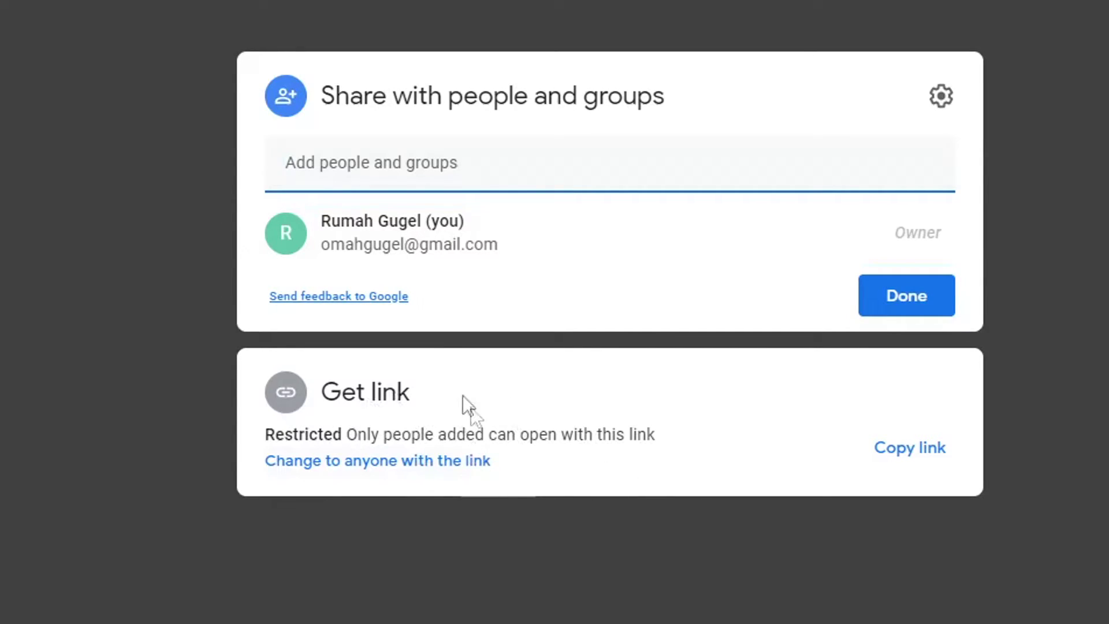
# - Make the Data folder viewable by anyone with the link and copy the link
pyautogui.click(425, 462)
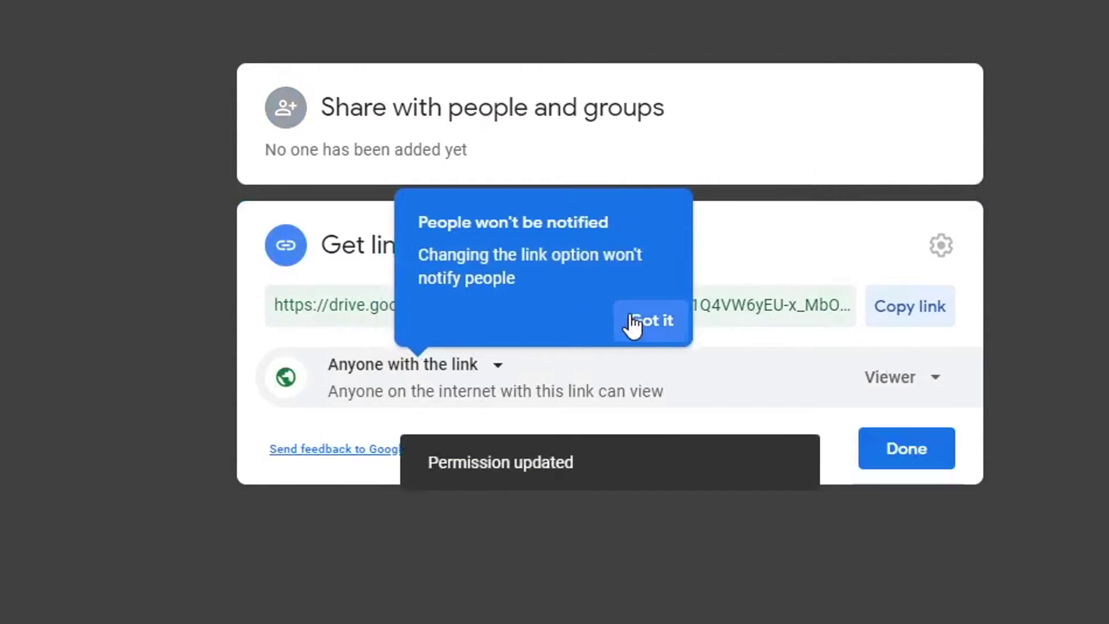
pyautogui.click(635, 321)
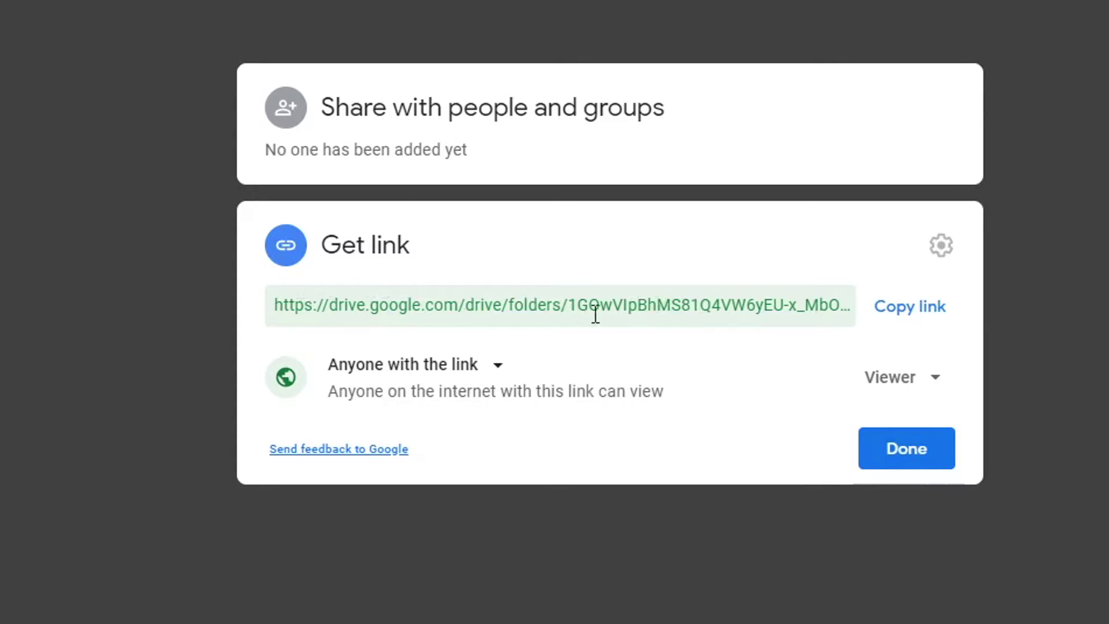
pyautogui.click(919, 309)
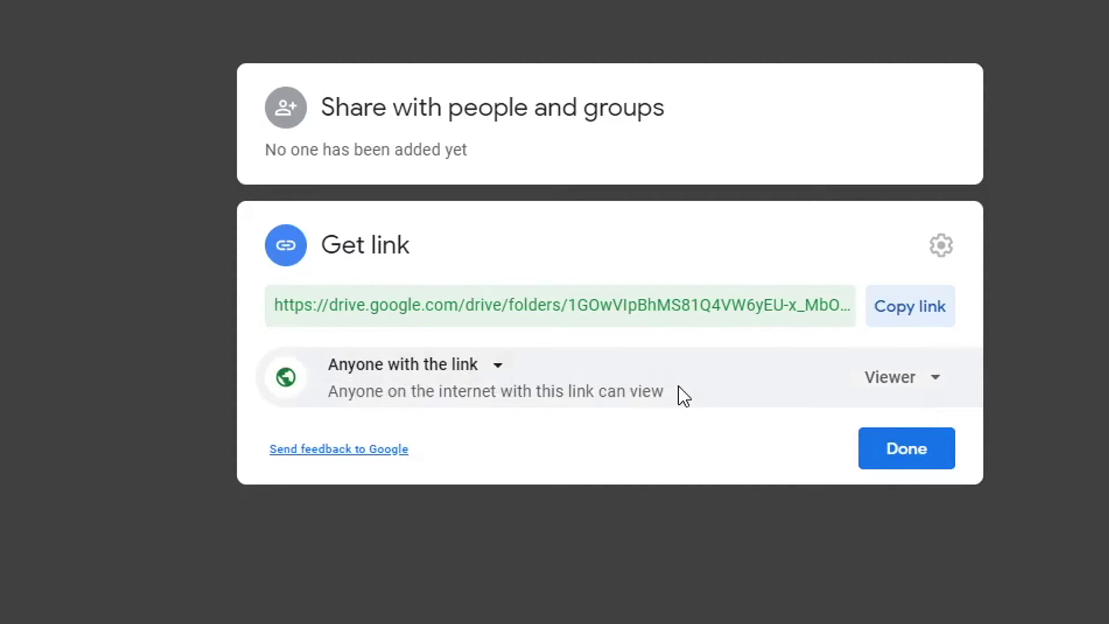
# - Switch link access to Editor and back to Viewer, then bring up sharing with specific people
pyautogui.click(936, 379)
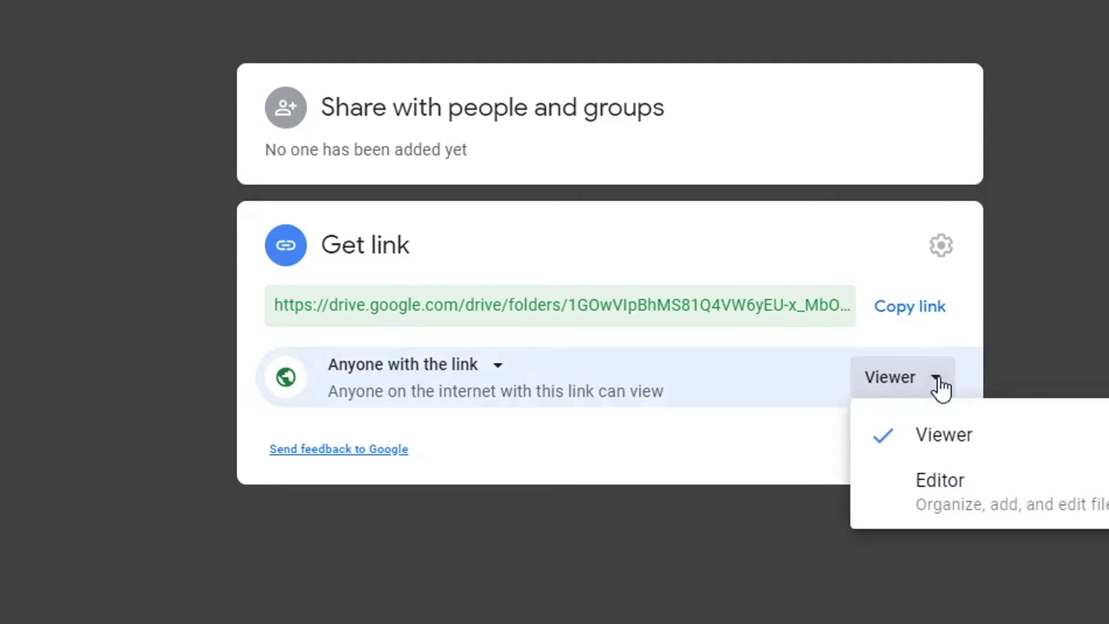
pyautogui.click(932, 480)
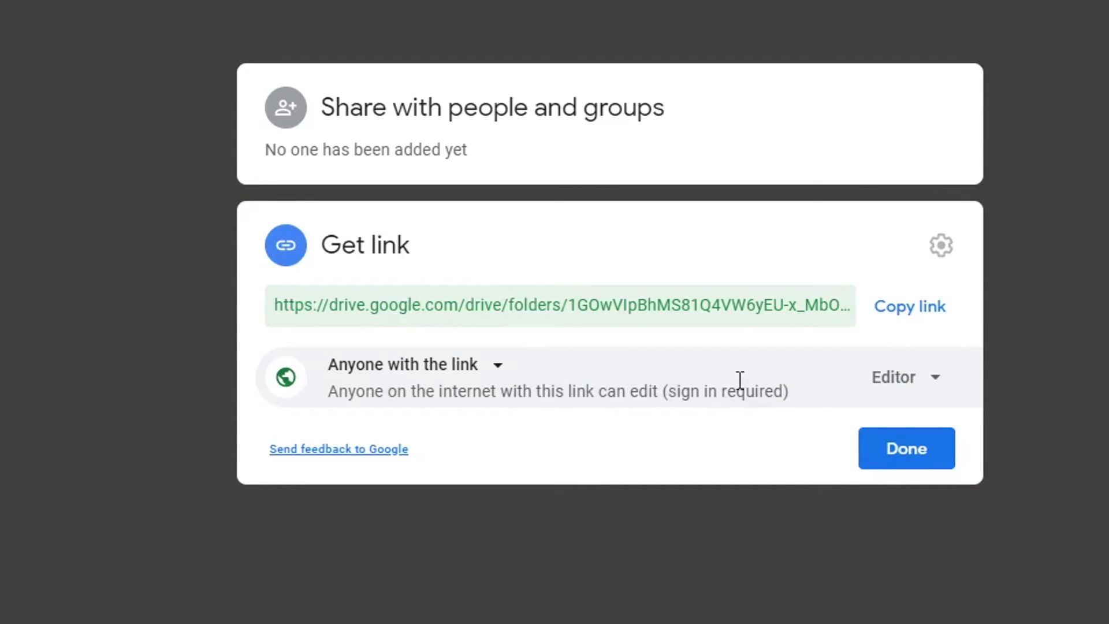
pyautogui.click(937, 382)
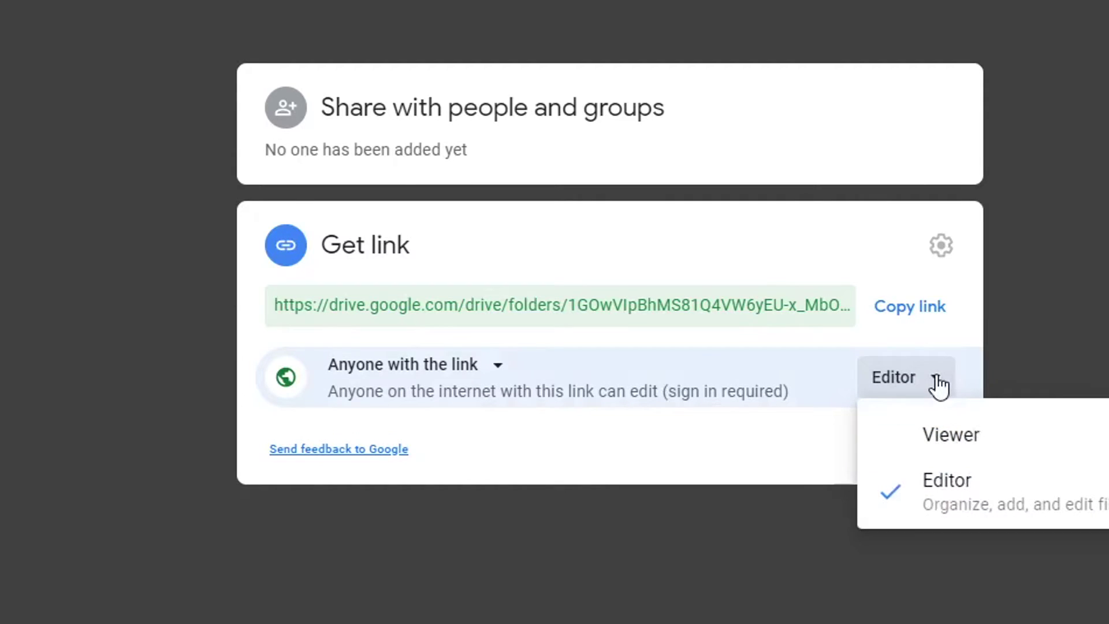
pyautogui.click(950, 435)
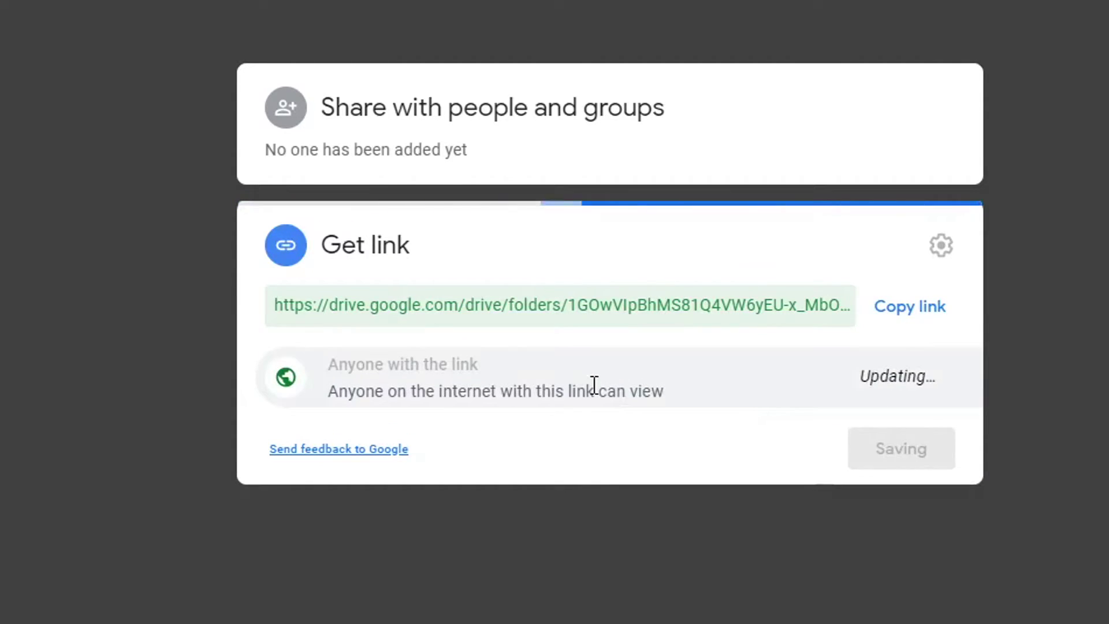
pyautogui.click(497, 370)
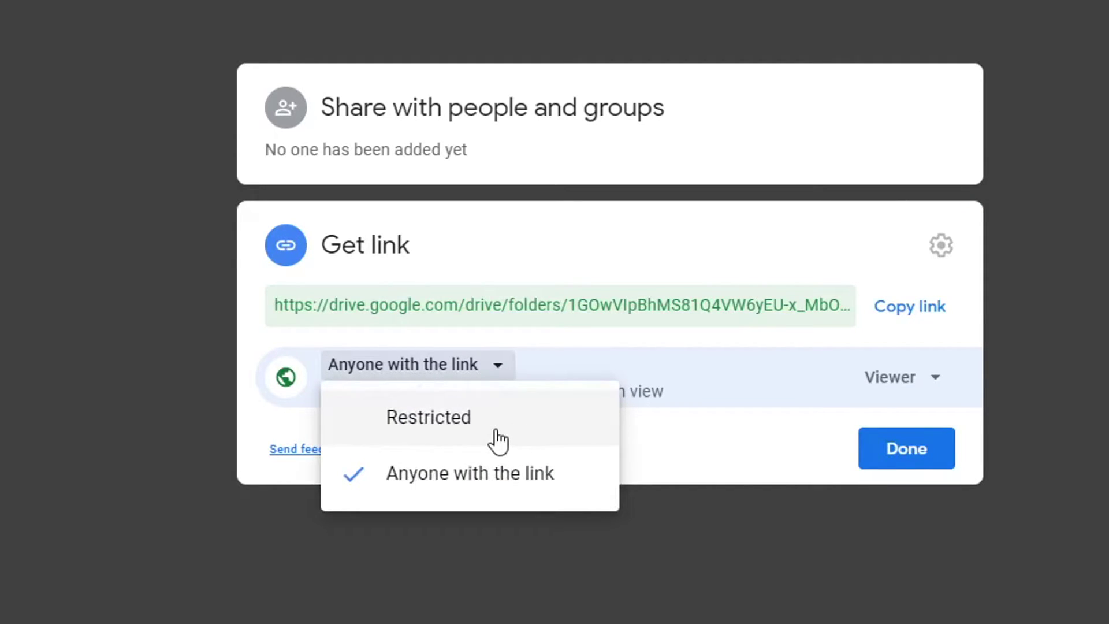
pyautogui.click(498, 149)
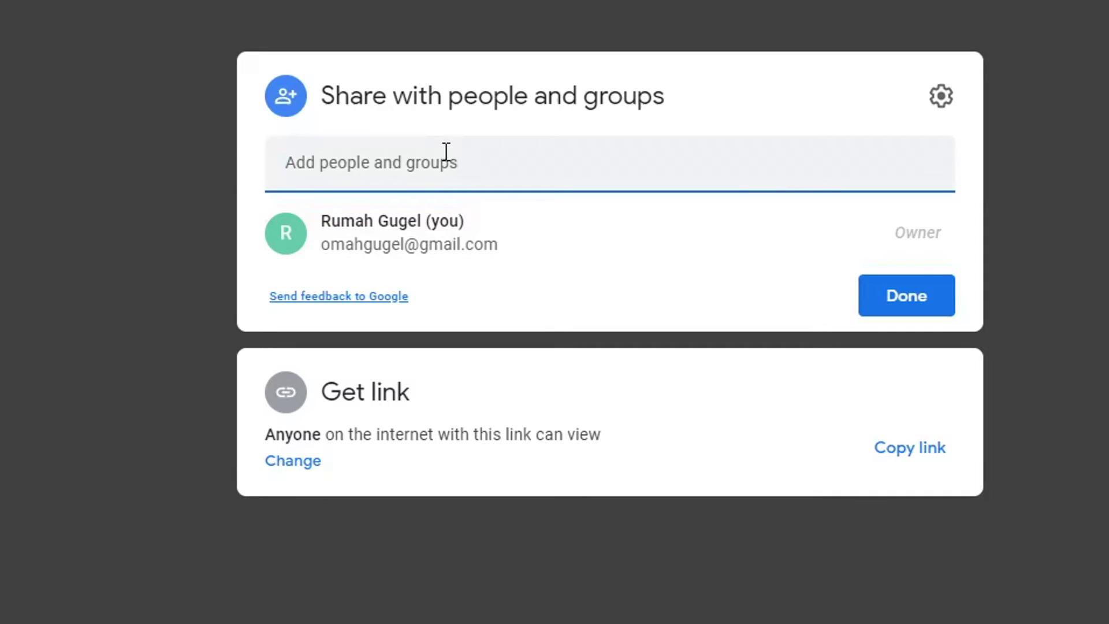
# - Share the Data folder as editor with your own Gmail account, adding the note 'dikasih akses'
pyautogui.click(396, 167)
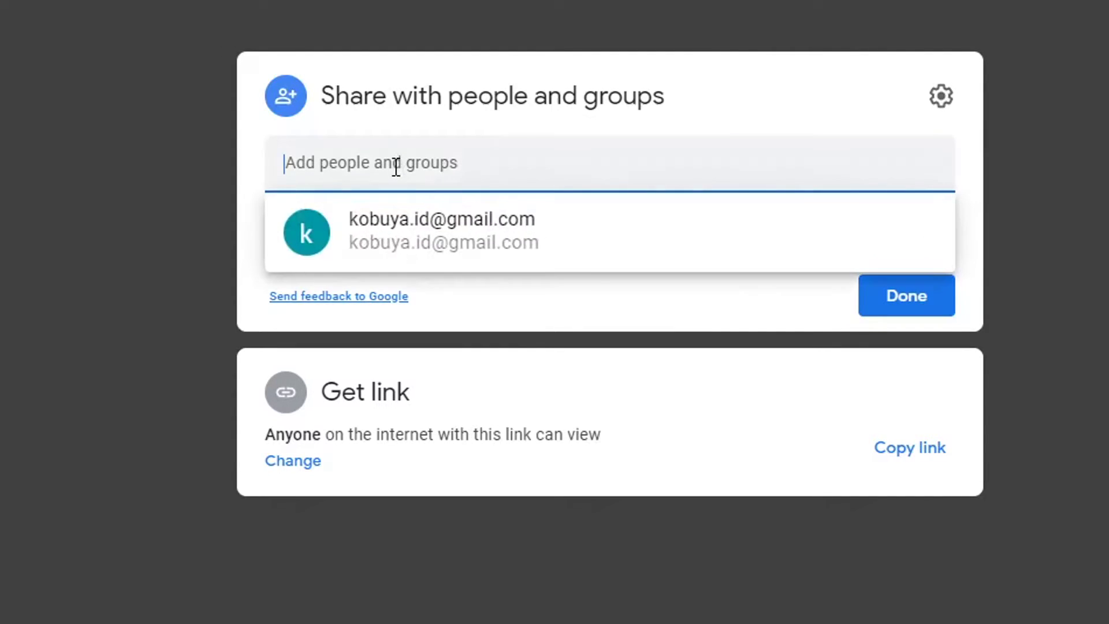
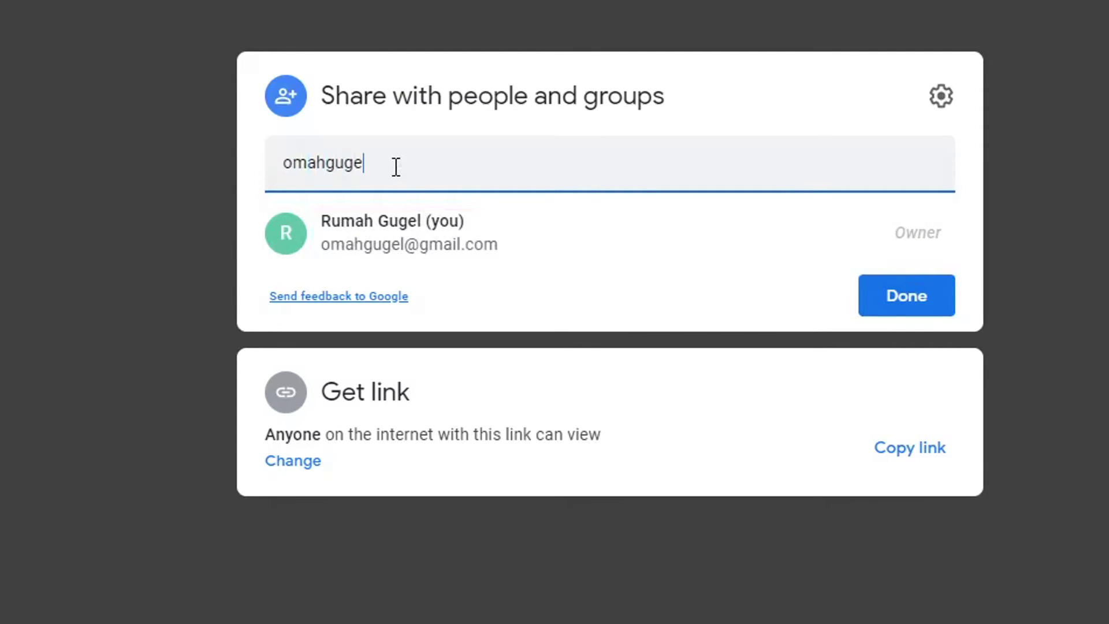
pyautogui.click(438, 234)
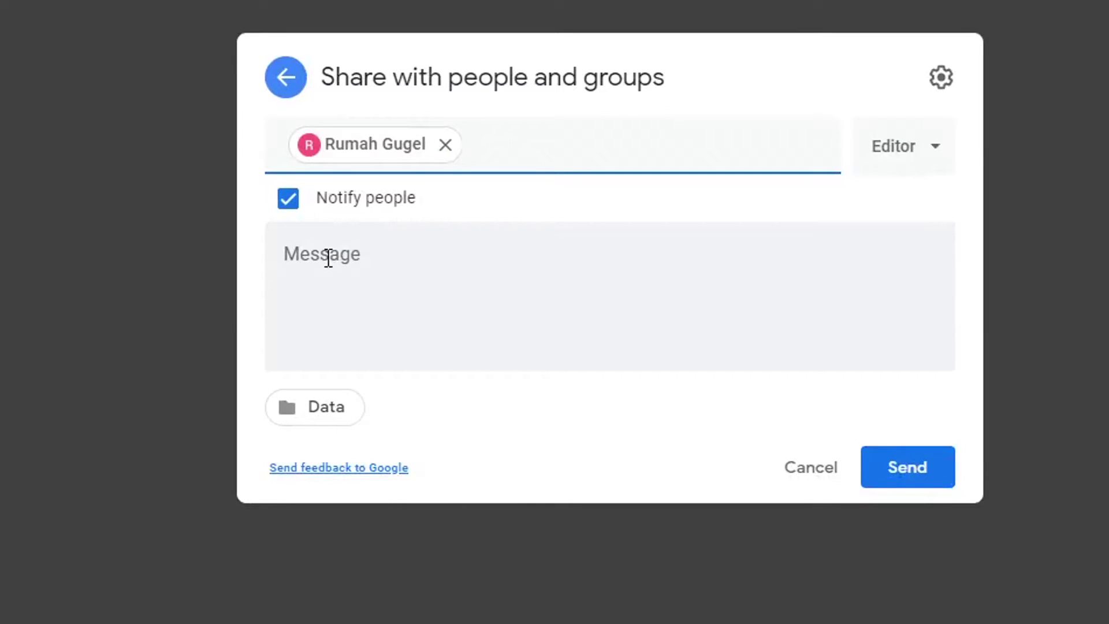
pyautogui.click(384, 252)
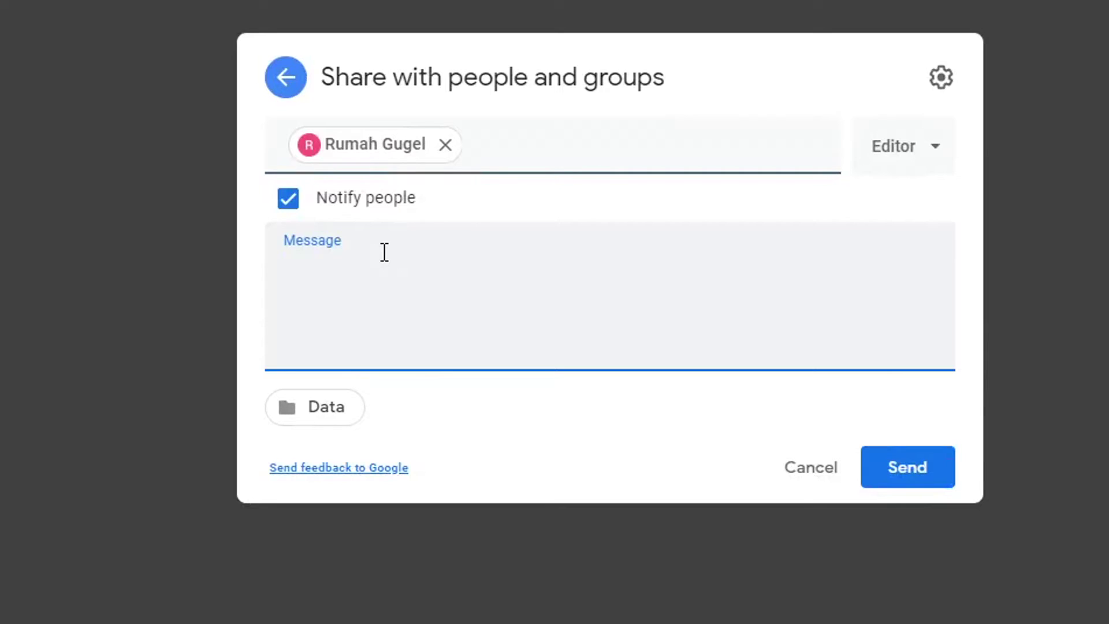
pyautogui.write('dikasih ak')
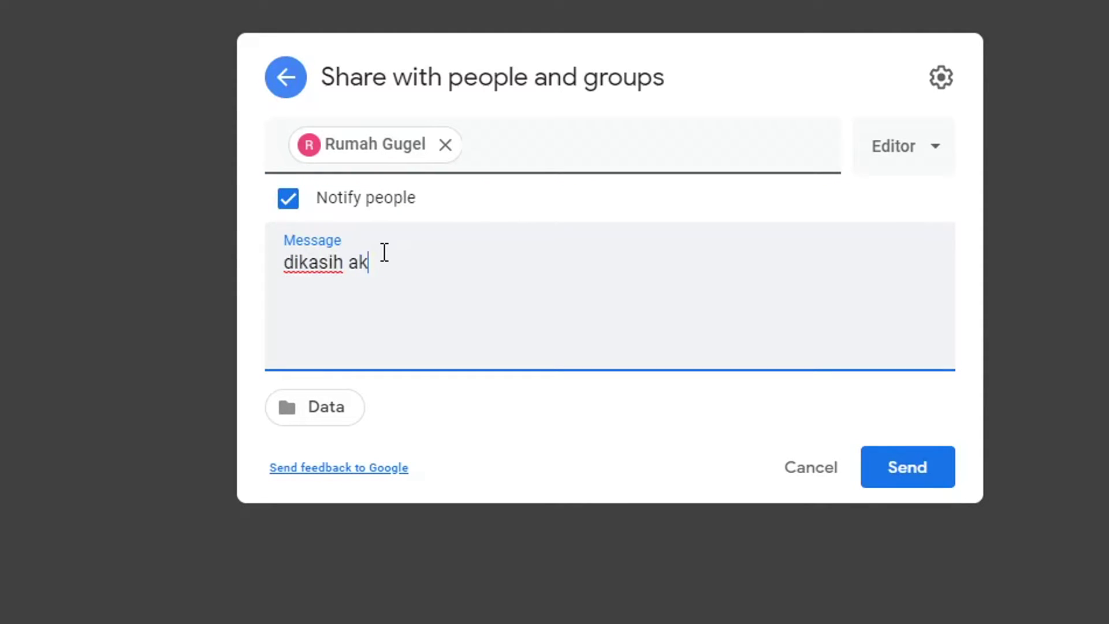
pyautogui.write('ses')
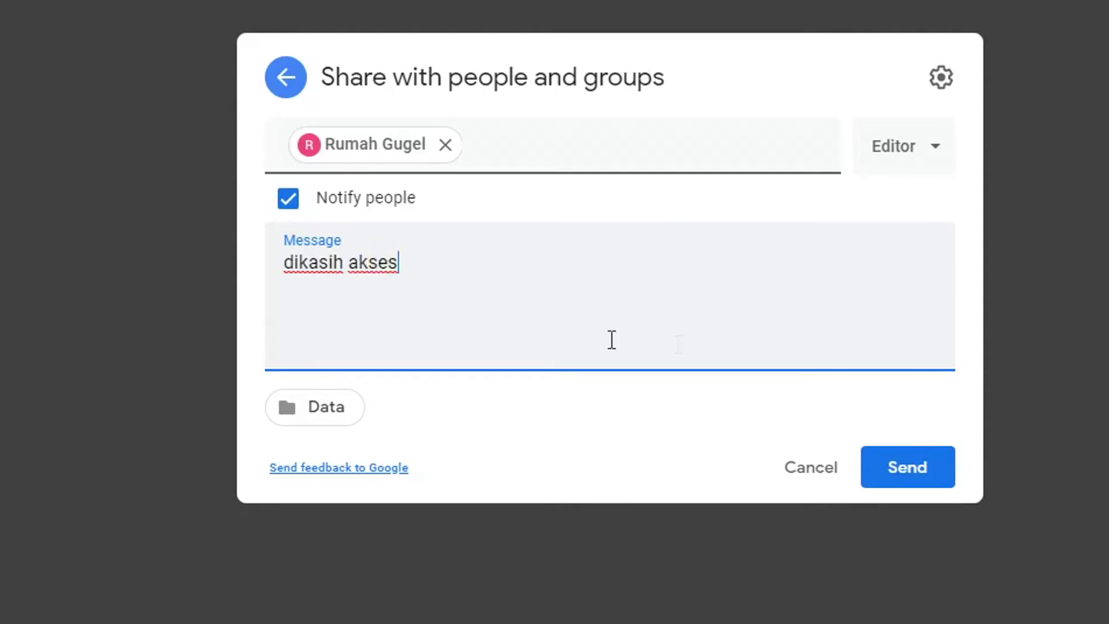
pyautogui.click(924, 469)
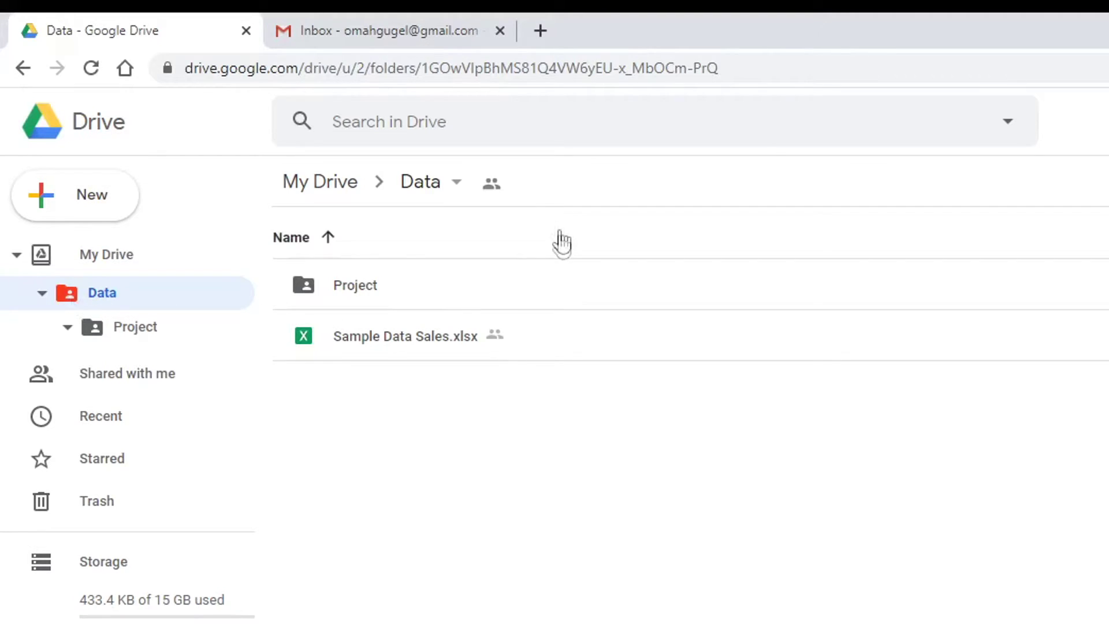
# - Open the 'Data - Invitation to collaborate' email in Gmail and follow it to the shared Data folder
pyautogui.click(321, 27)
pyautogui.click(111, 215)
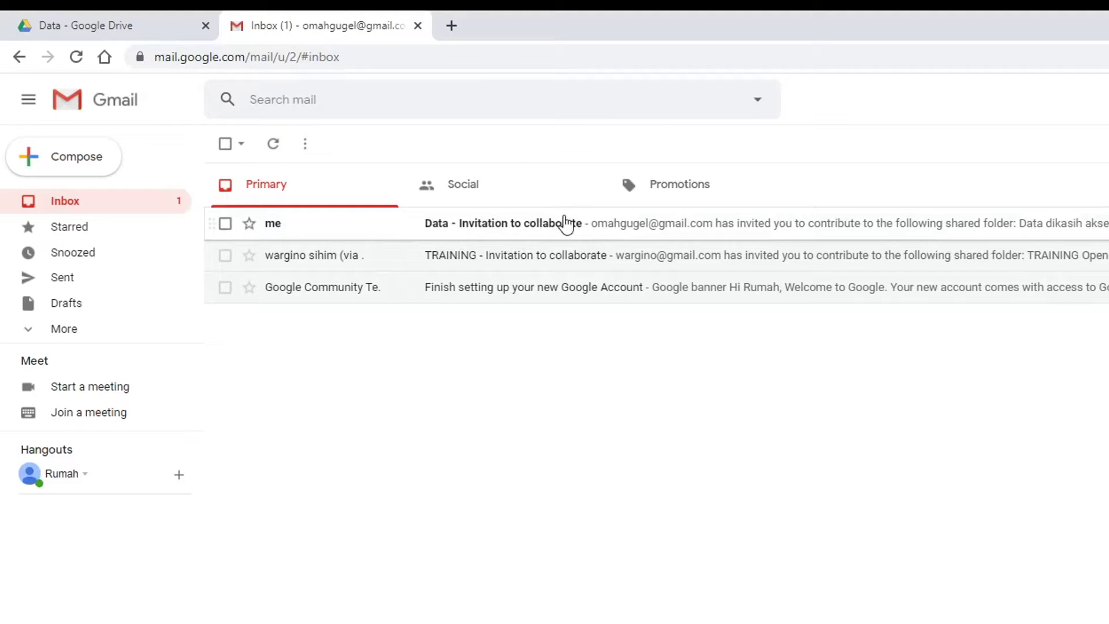
pyautogui.click(566, 227)
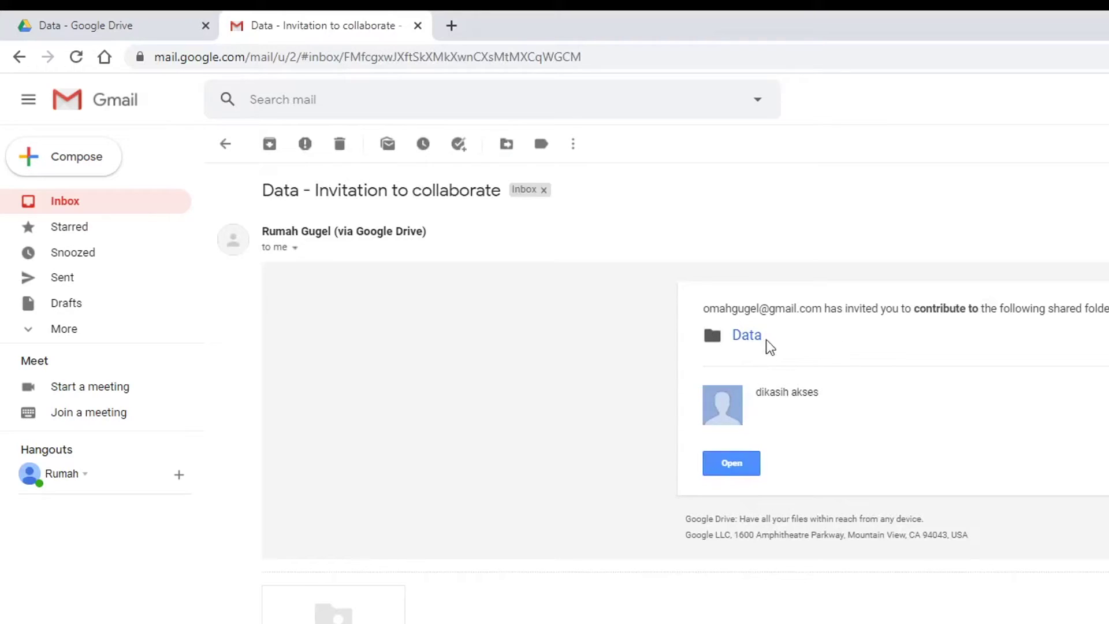
pyautogui.click(741, 470)
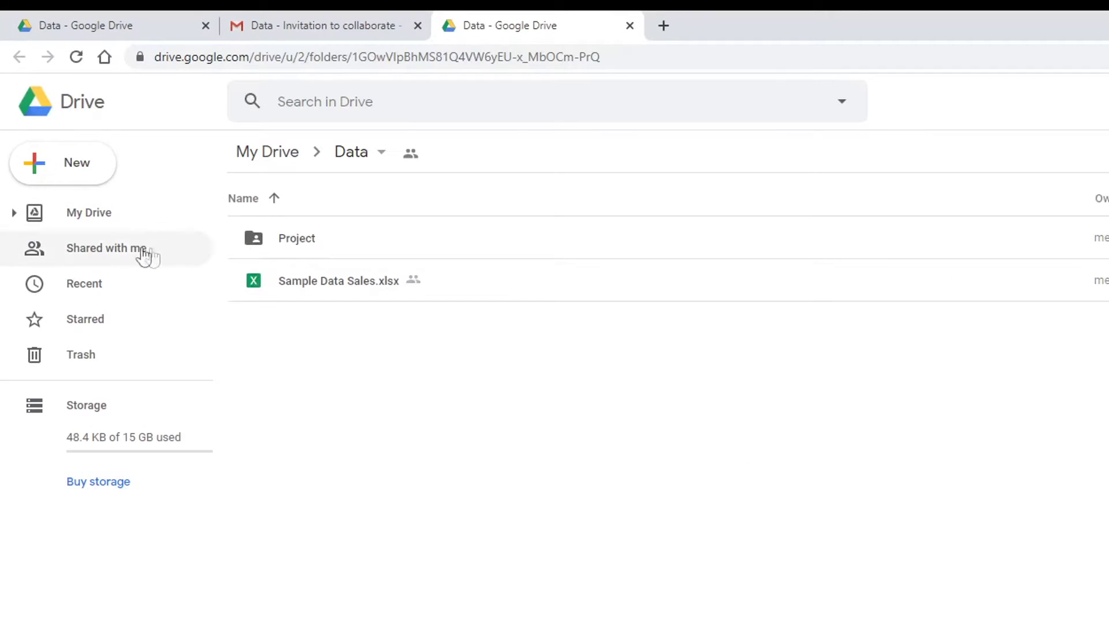
# - Browse the shared Project folder and Shared with me, then close the extra tab for the original Data folder
pyautogui.doubleClick(269, 242)
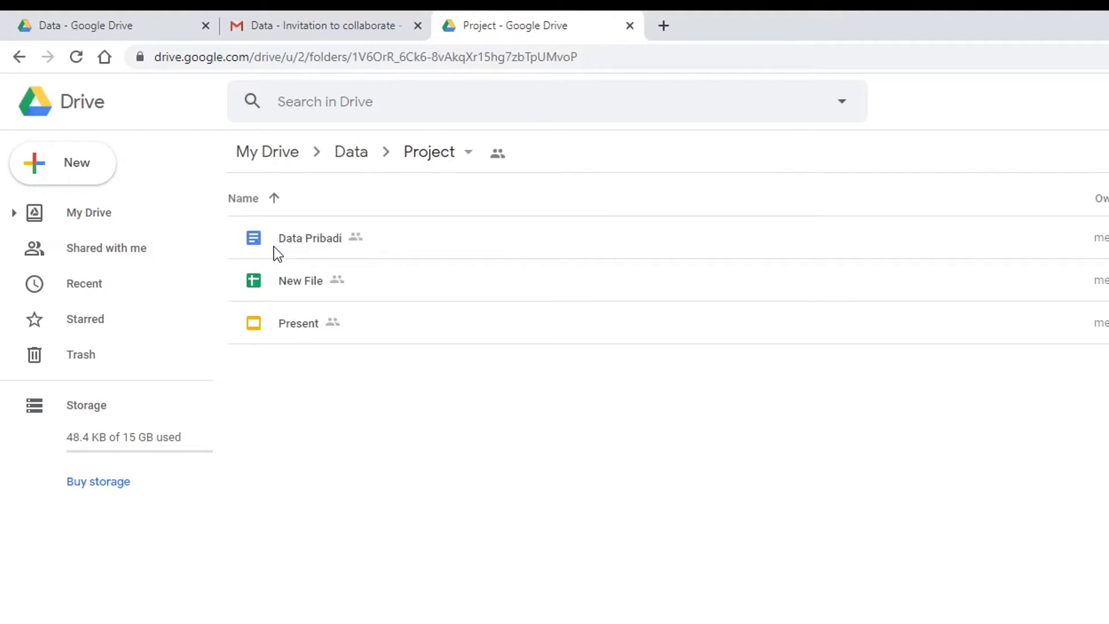
pyautogui.click(129, 250)
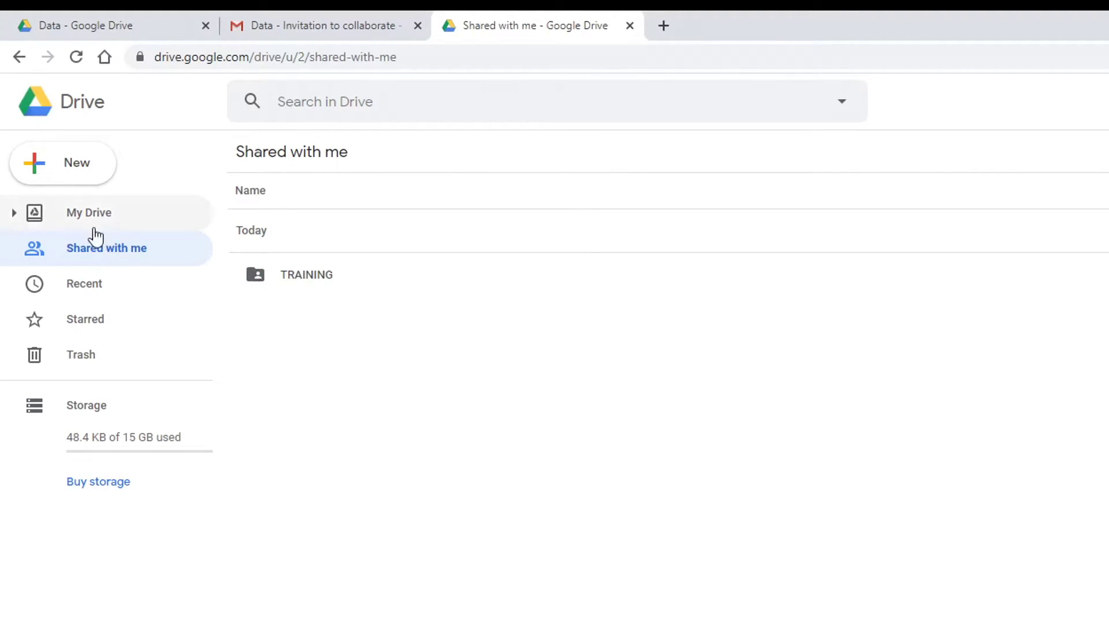
pyautogui.click(97, 25)
pyautogui.click(629, 26)
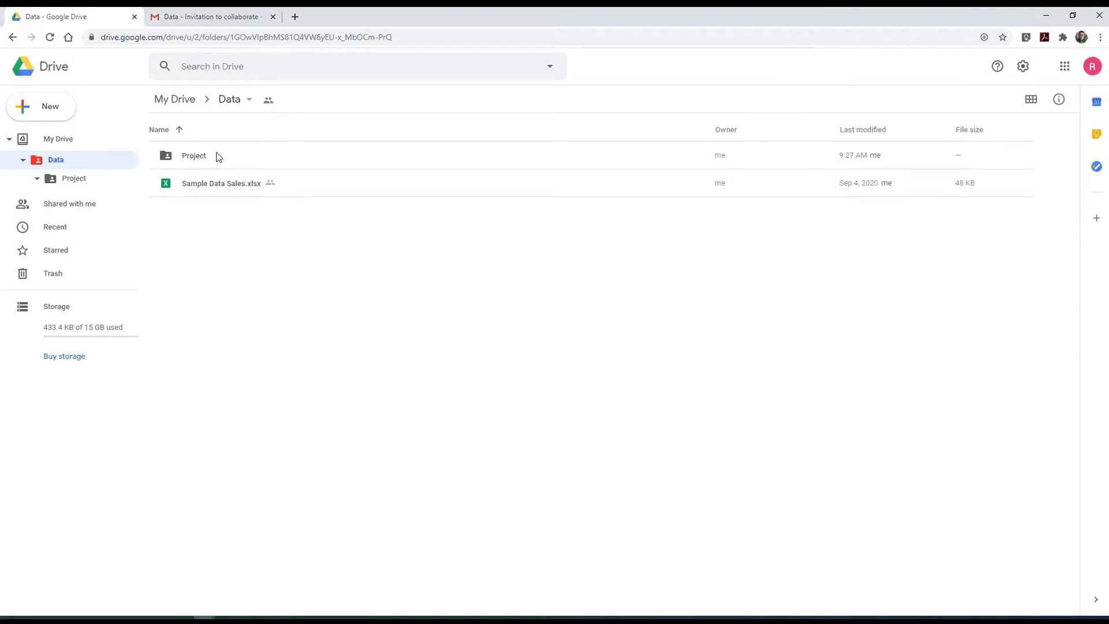
# - Copy a view-only, anyone-with-the-link link for Data Pribadi in the Project folder
pyautogui.click(77, 180)
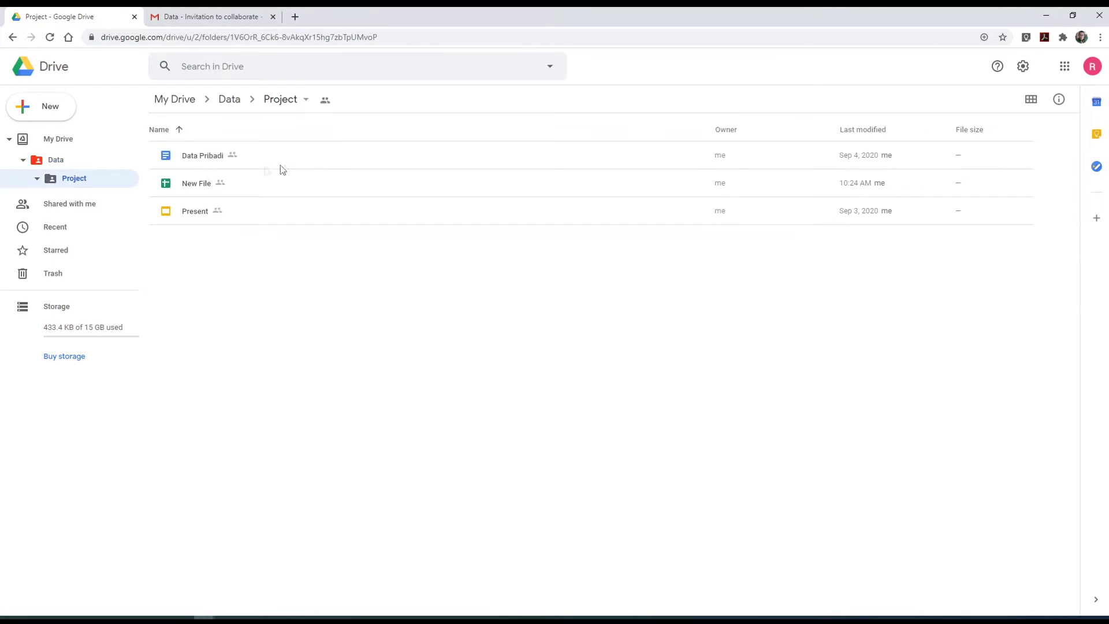
pyautogui.click(316, 165)
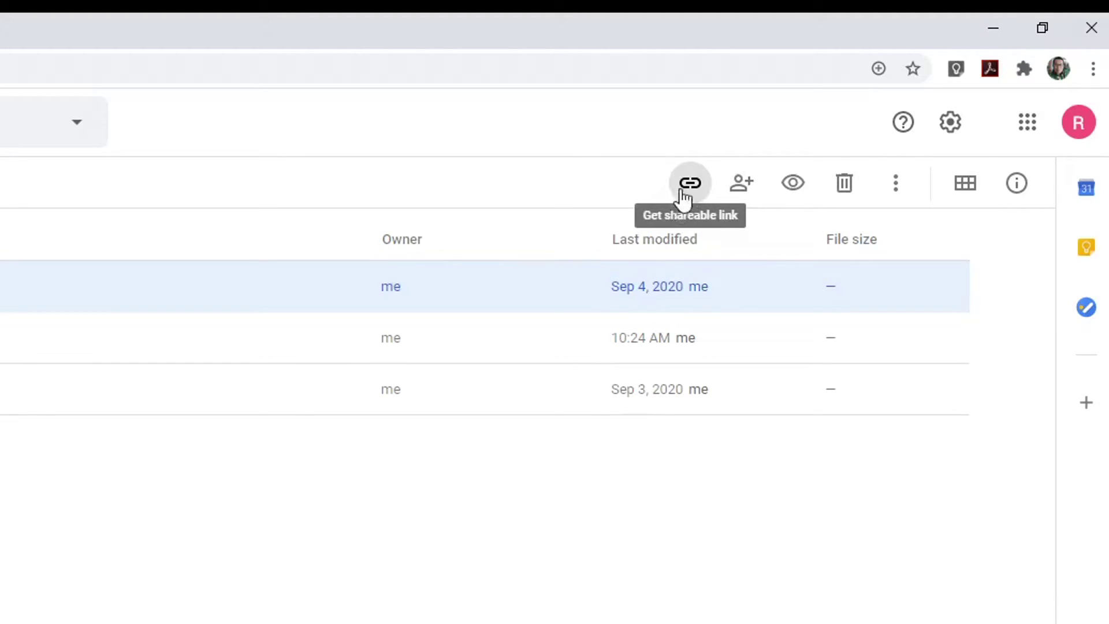
pyautogui.click(686, 193)
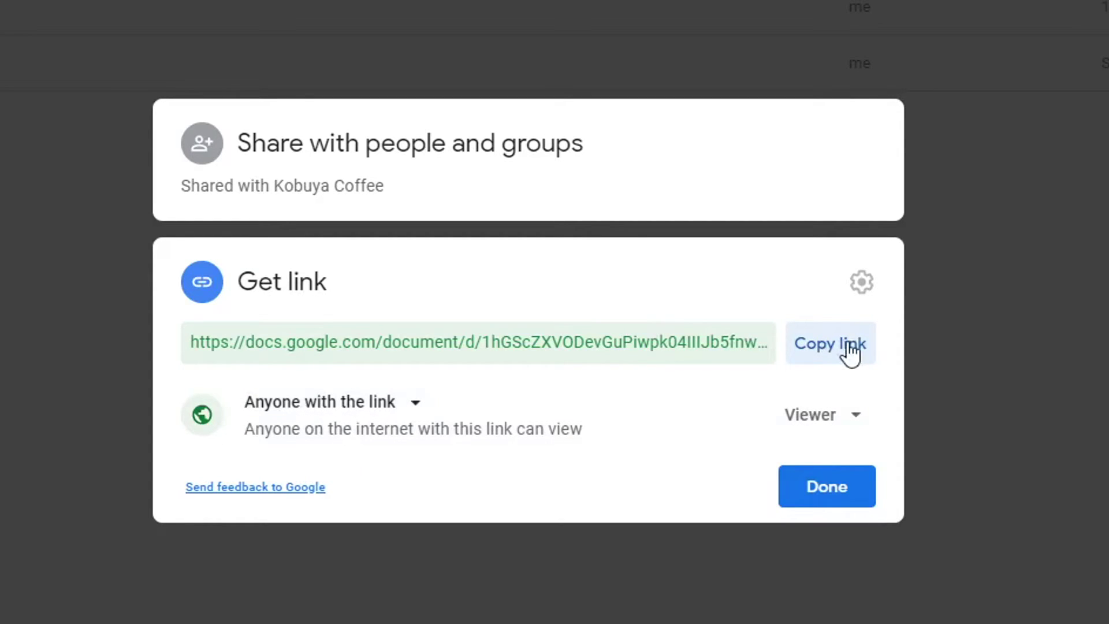
pyautogui.click(830, 347)
pyautogui.click(800, 492)
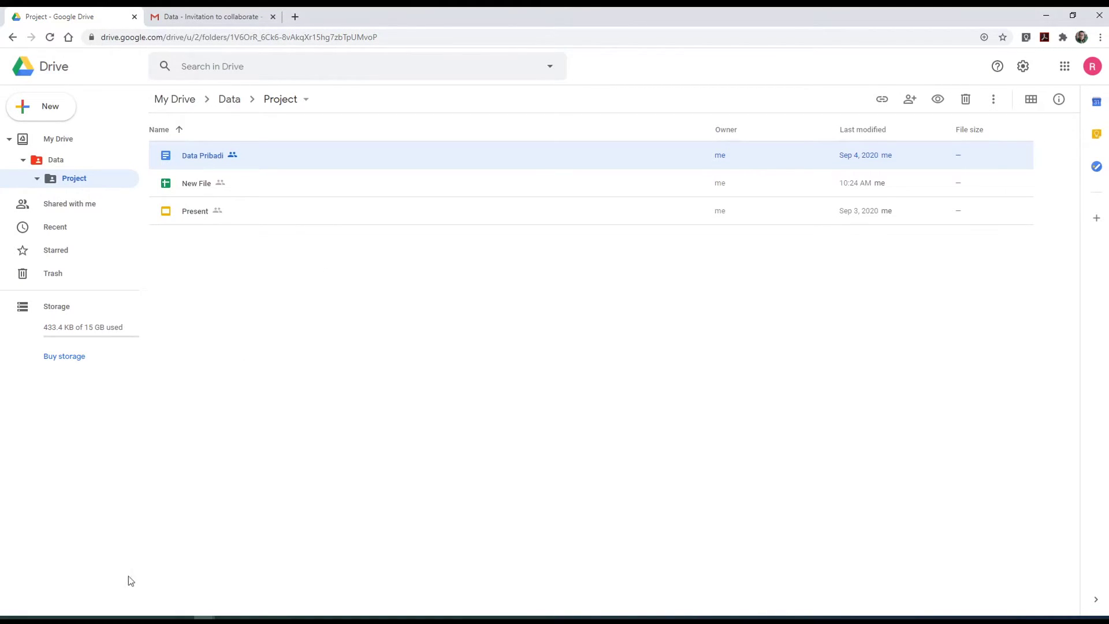
# - Paste the Data Pribadi link into the WhatsApp chat message, then return to Drive
pyautogui.click(140, 614)
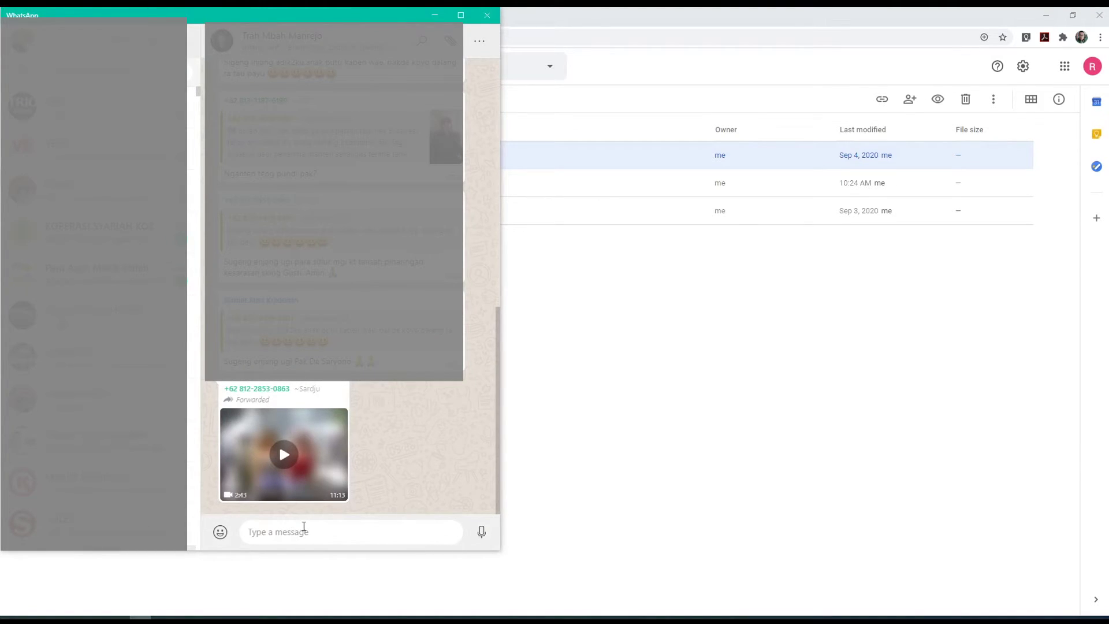
pyautogui.hotkey('ctrl', 'v')
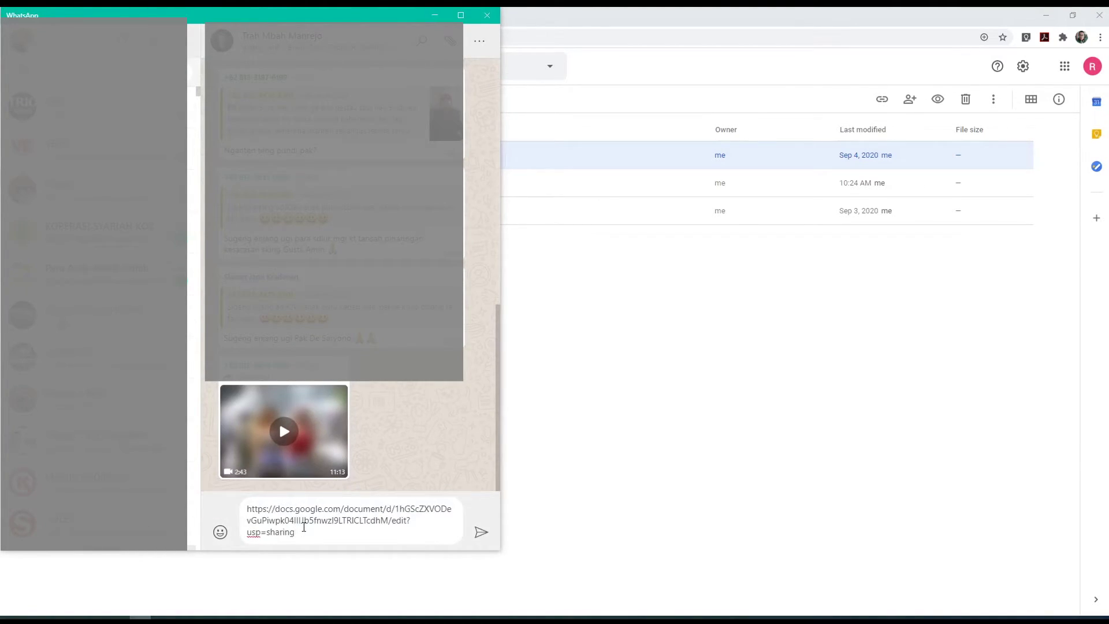
pyautogui.click(581, 439)
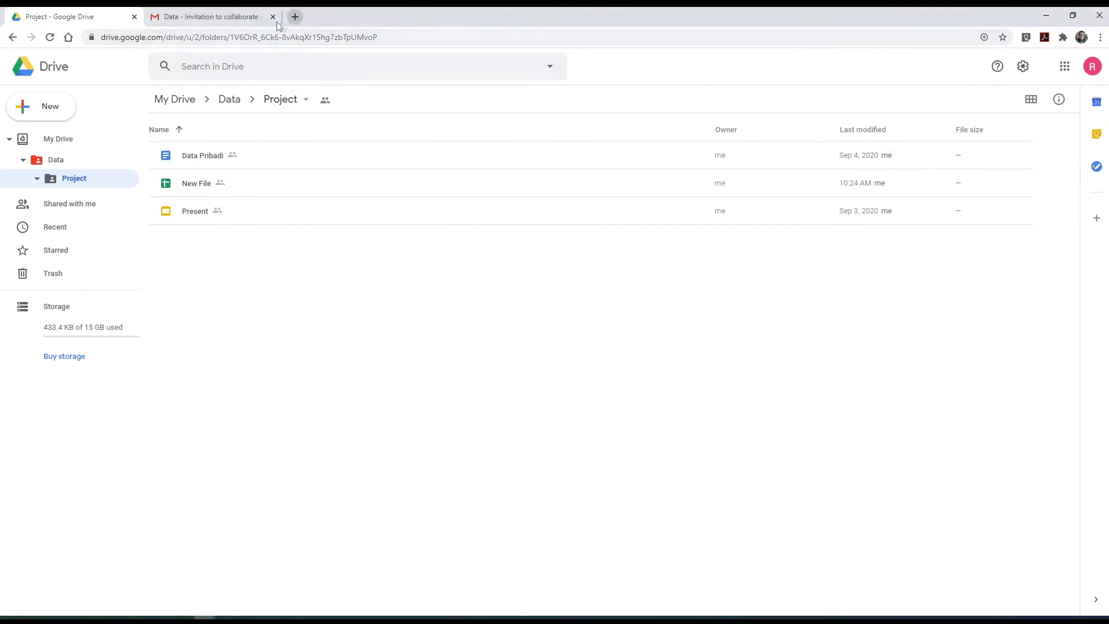
# - Draft a new email titled 'Sharing' with 'Hi', the pasted Docs link, and a 'Ini file linknya' line
pyautogui.click(240, 19)
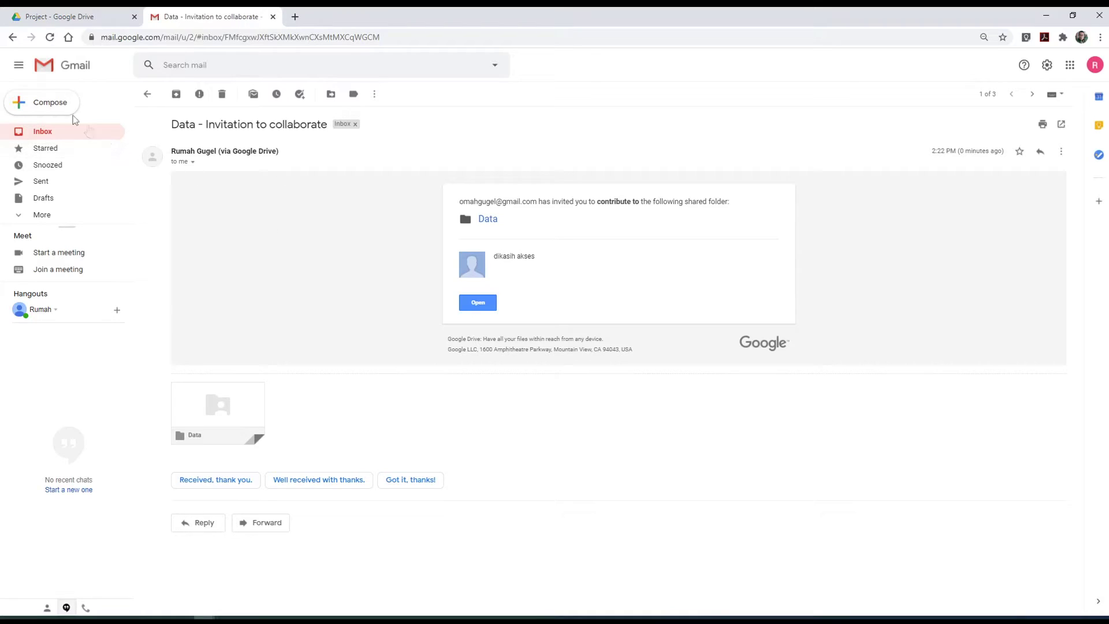
pyautogui.click(55, 105)
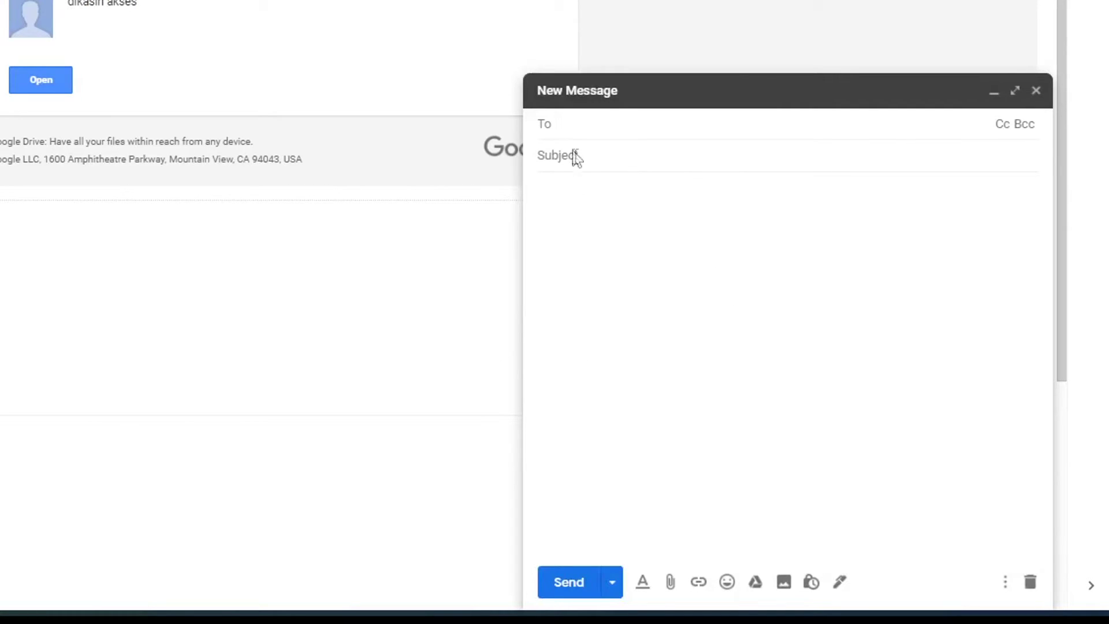
pyautogui.click(576, 157)
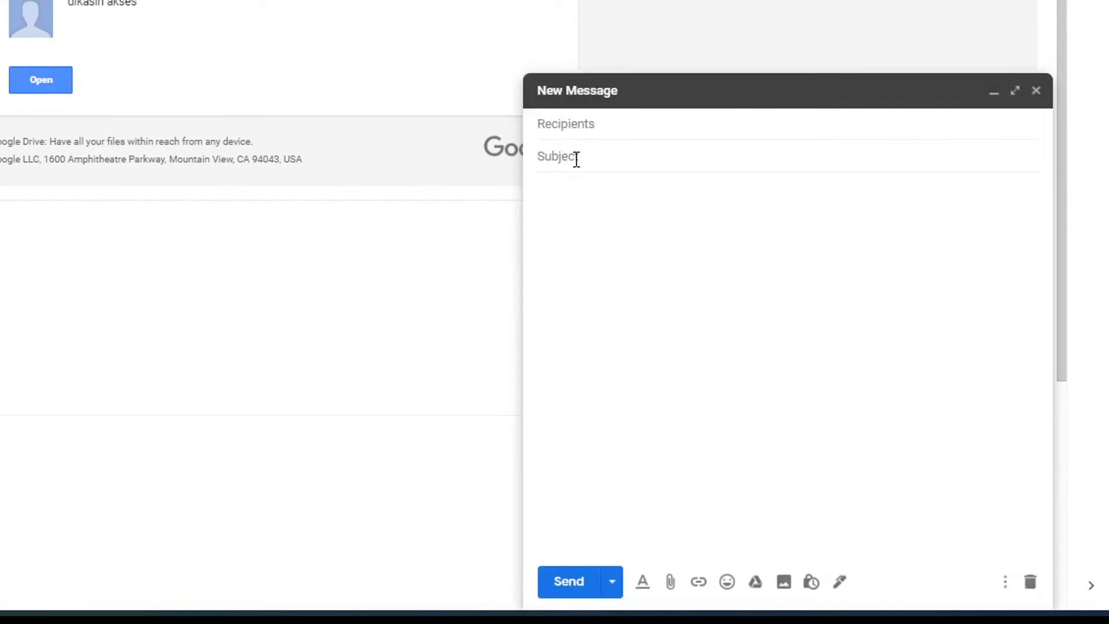
pyautogui.write('Sharing')
pyautogui.click(560, 196)
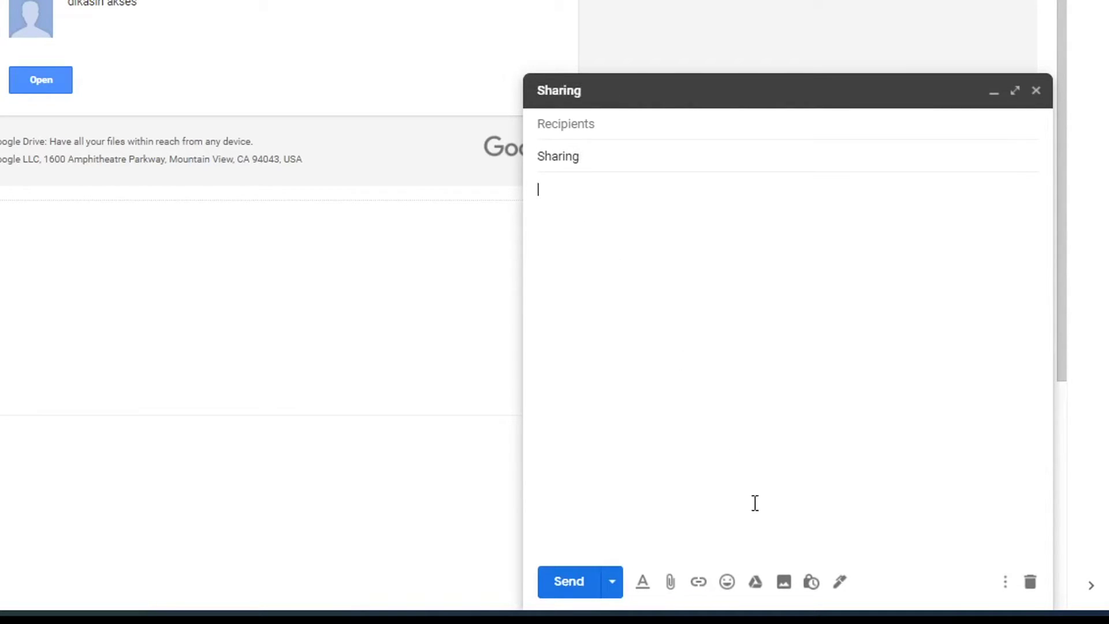
pyautogui.write('Hi...')
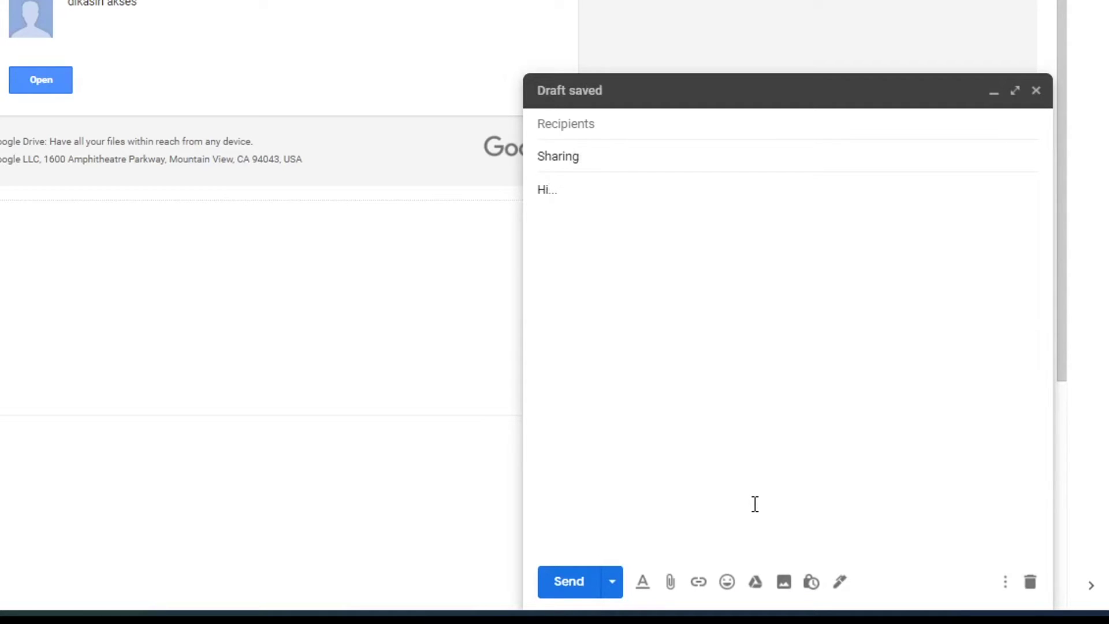
pyautogui.hotkey('ctrl', 'v')
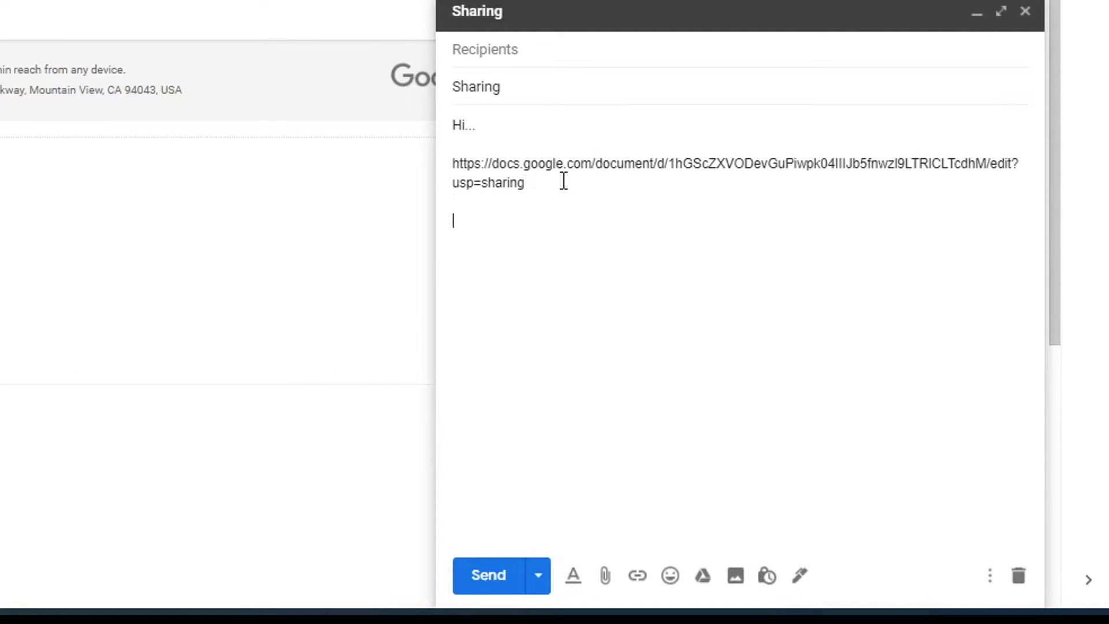
pyautogui.press('Return')
pyautogui.press('Return')
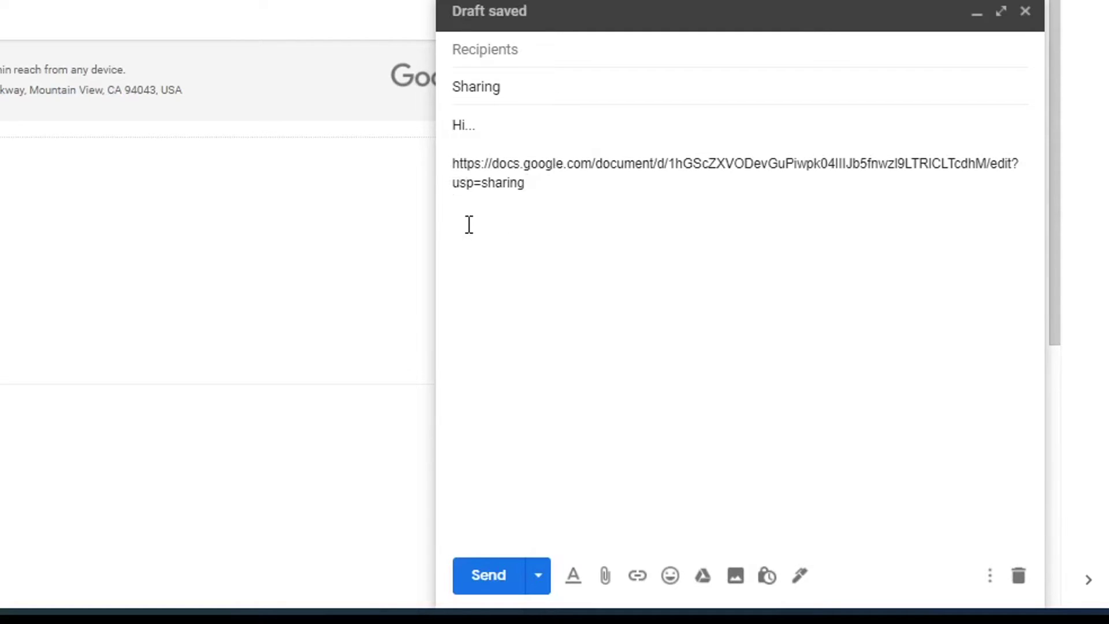
pyautogui.write('Innfile k')
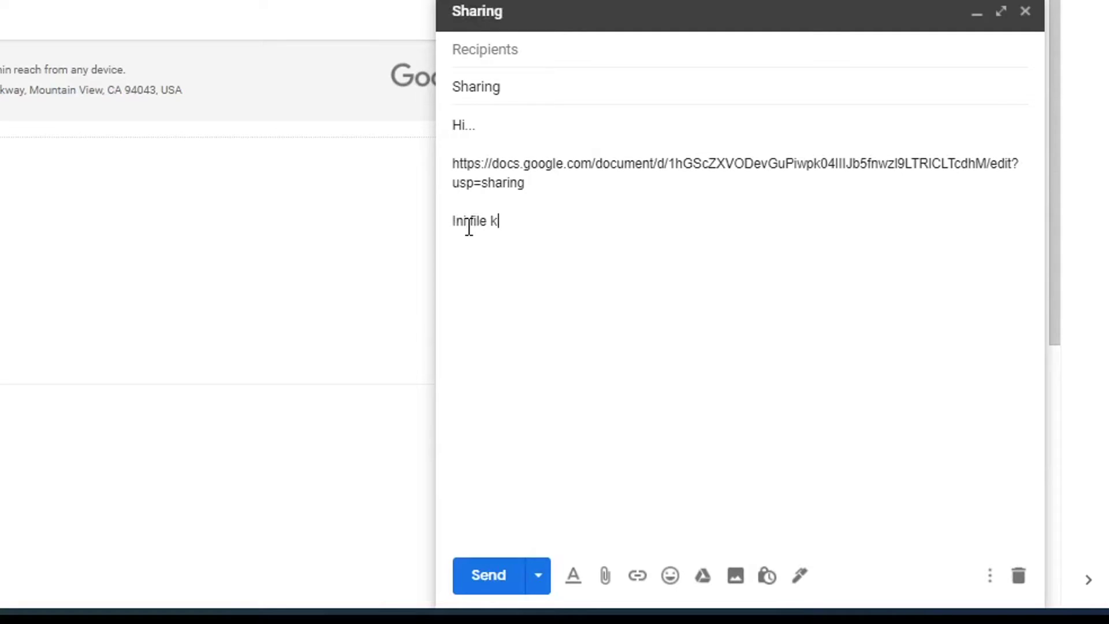
pyautogui.write('linknya')
# - Fix the typo and hyperlink the word 'linknya' to the Data Pribadi document URL
pyautogui.click(469, 221)
pyautogui.press('BackSpace')
pyautogui.write('i')
pyautogui.doubleClick(509, 220)
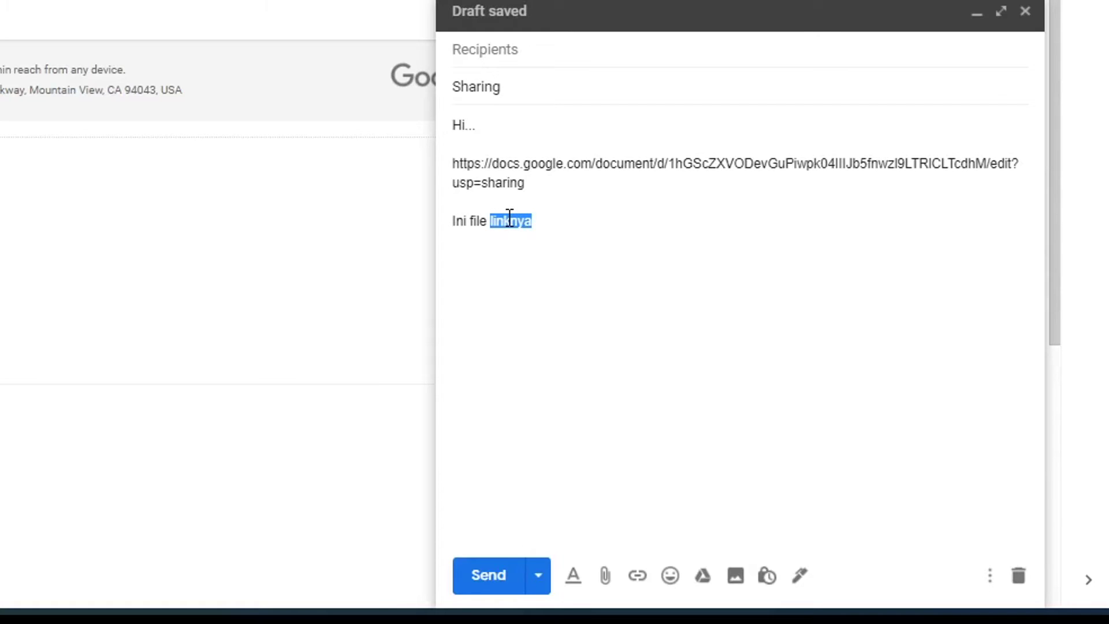
pyautogui.click(637, 578)
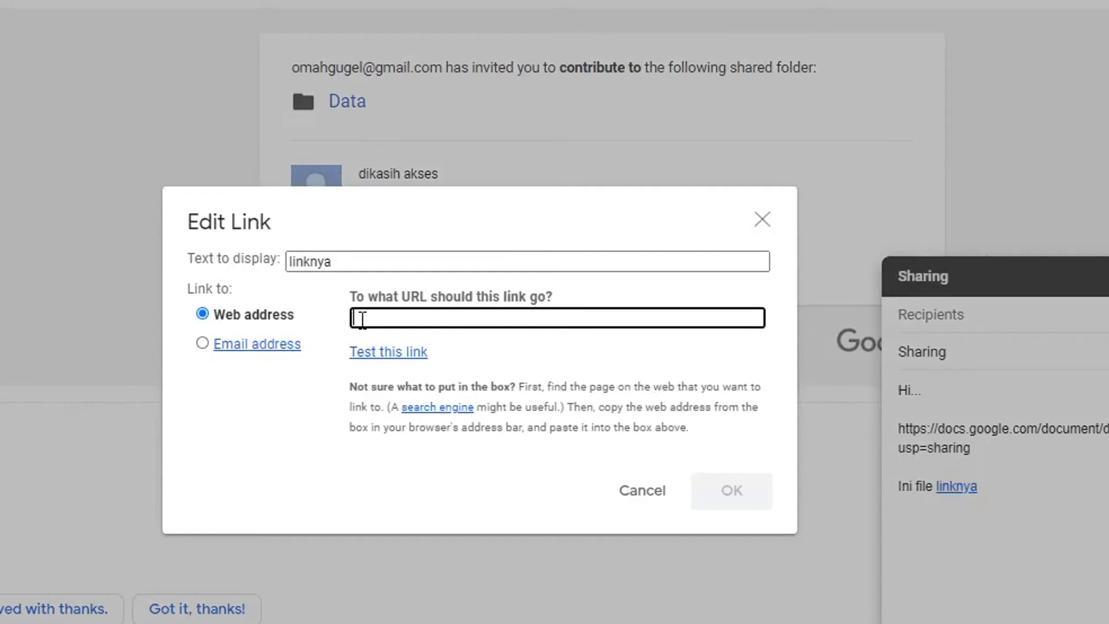
pyautogui.hotkey('ctrl', 'v')
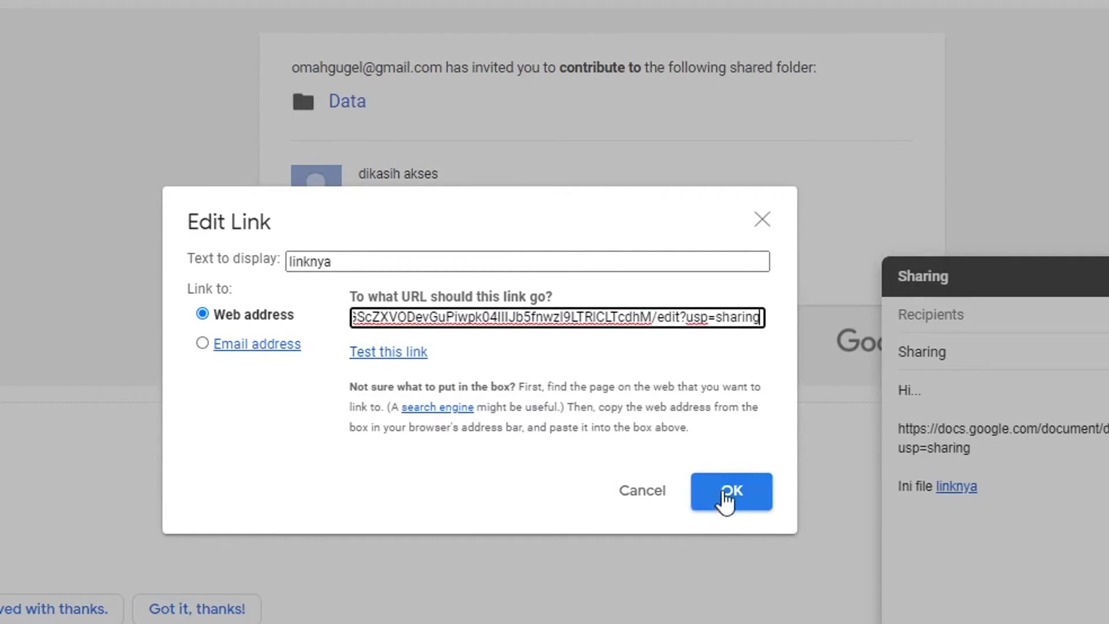
pyautogui.click(732, 490)
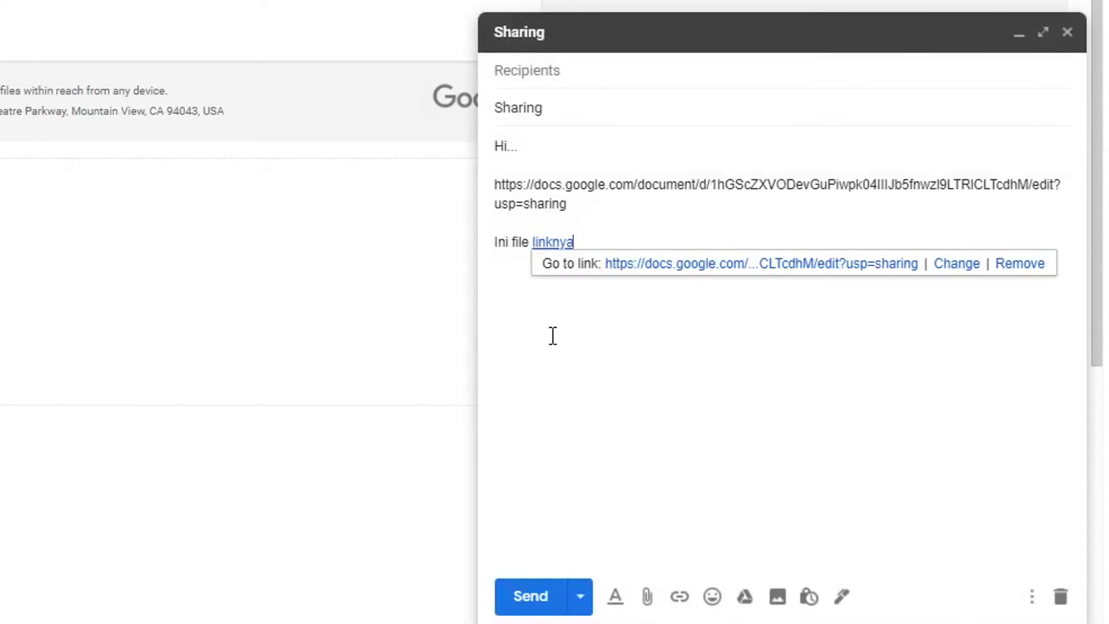
pyautogui.click(553, 336)
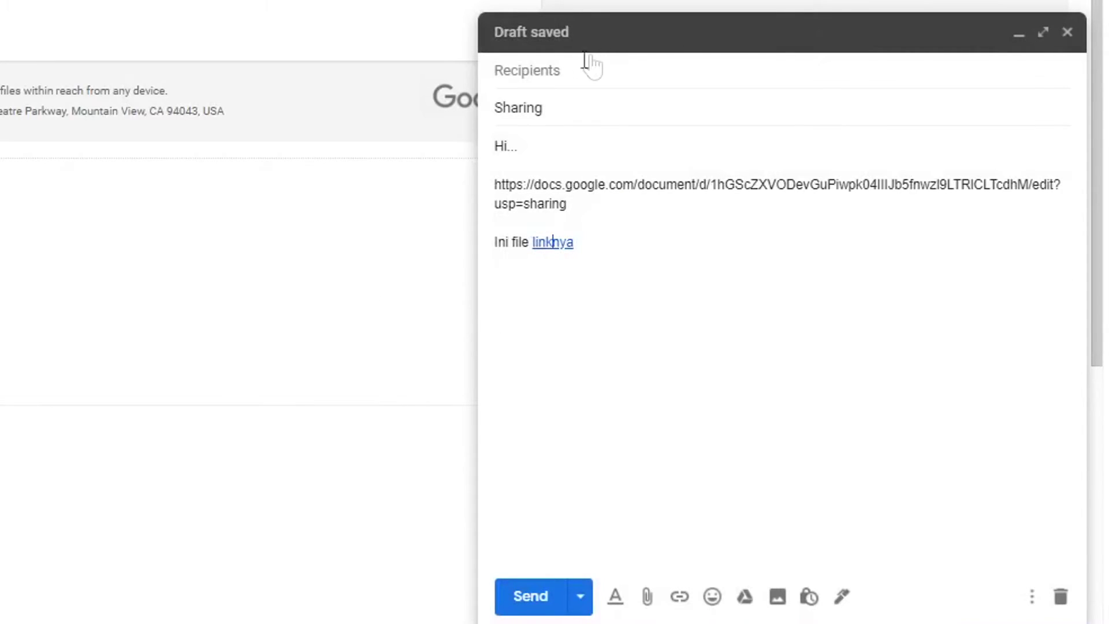
# - Address the Sharing email to your own account and send it
pyautogui.click(572, 69)
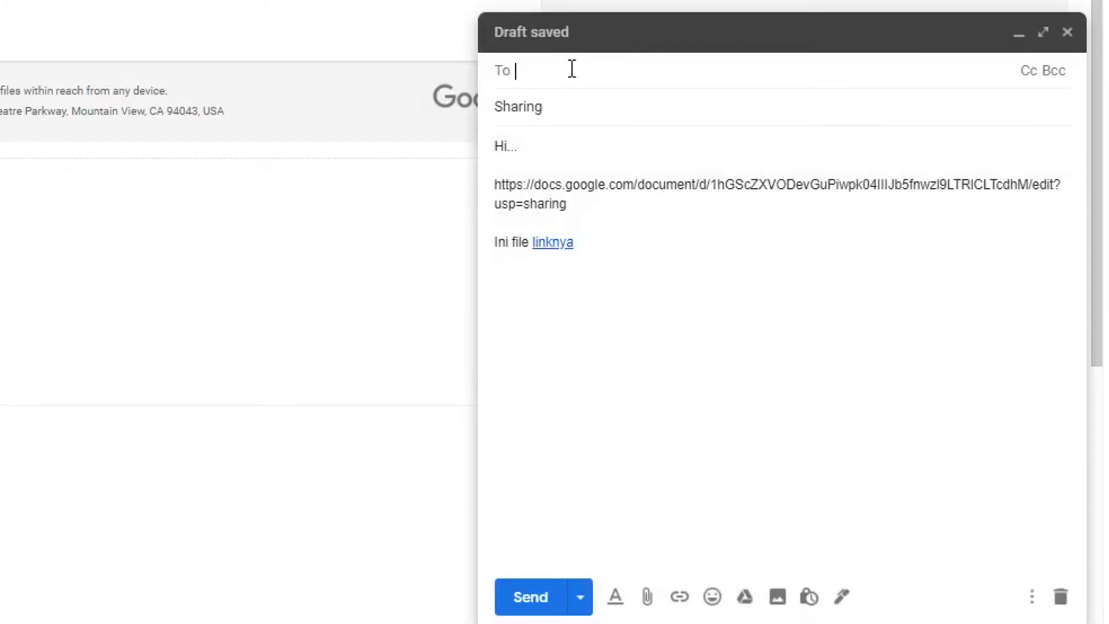
pyautogui.write('om')
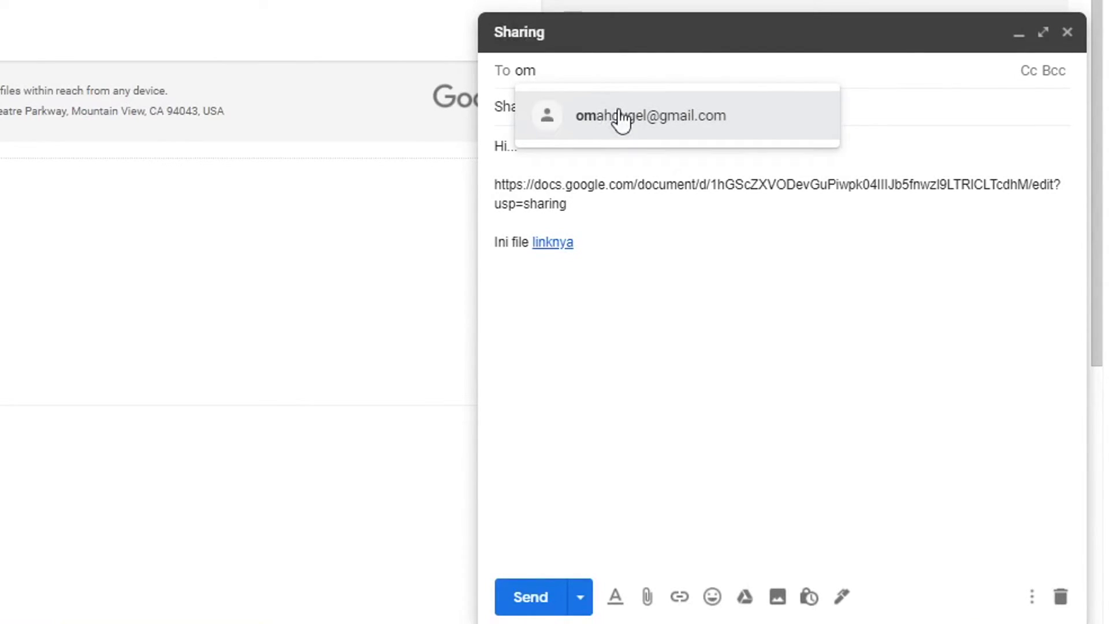
pyautogui.click(619, 117)
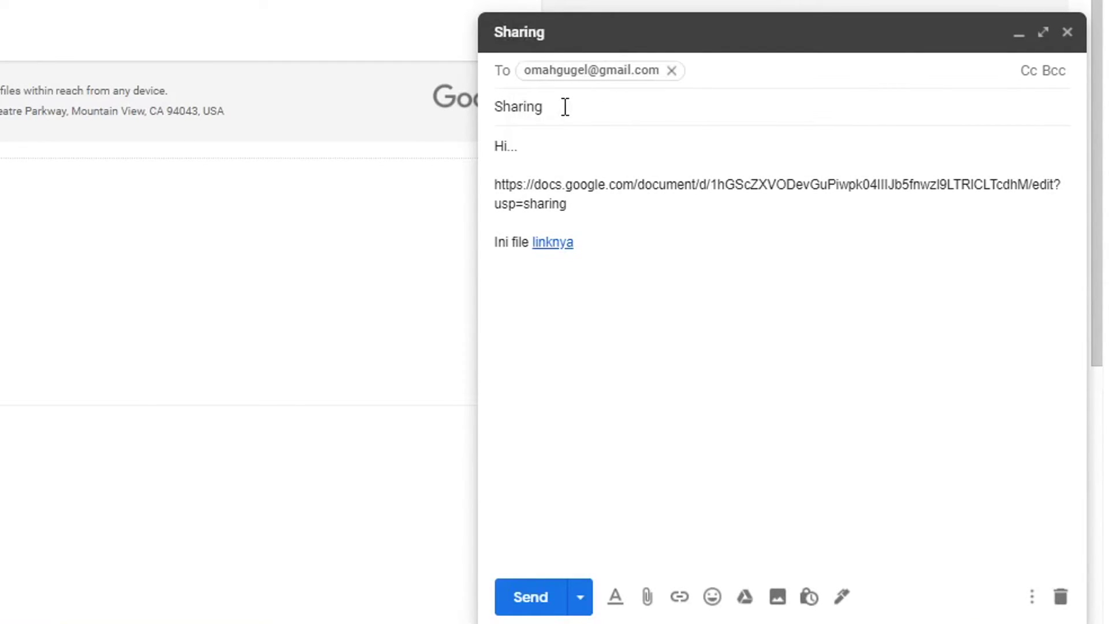
pyautogui.click(528, 601)
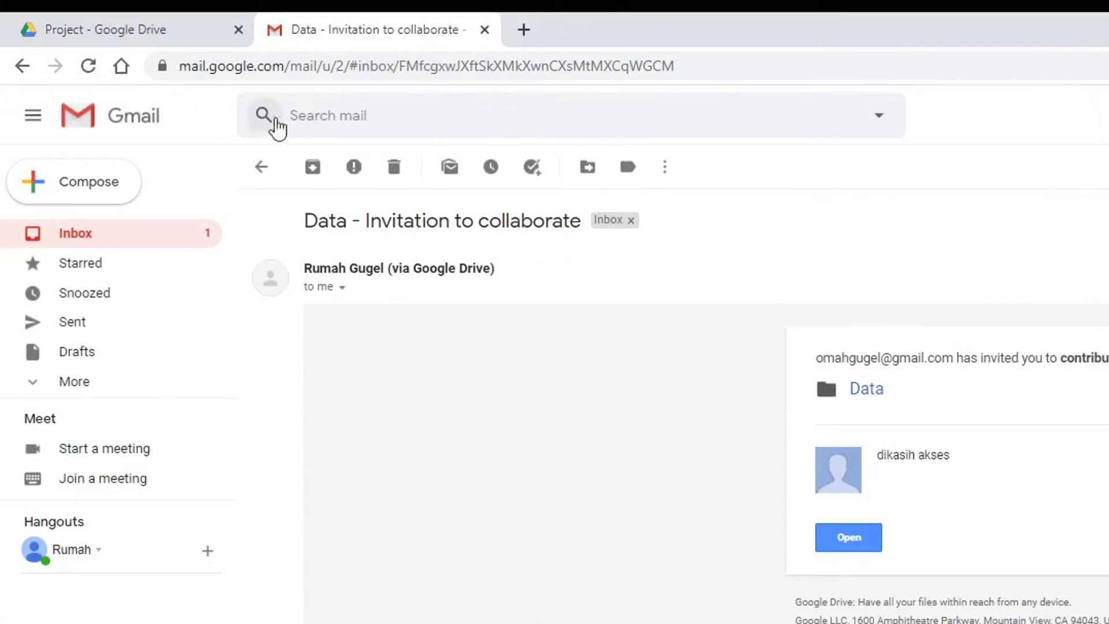
# - Open the received Sharing email and follow the 'linknya' hyperlink to the Data Pribadi document
pyautogui.click(144, 240)
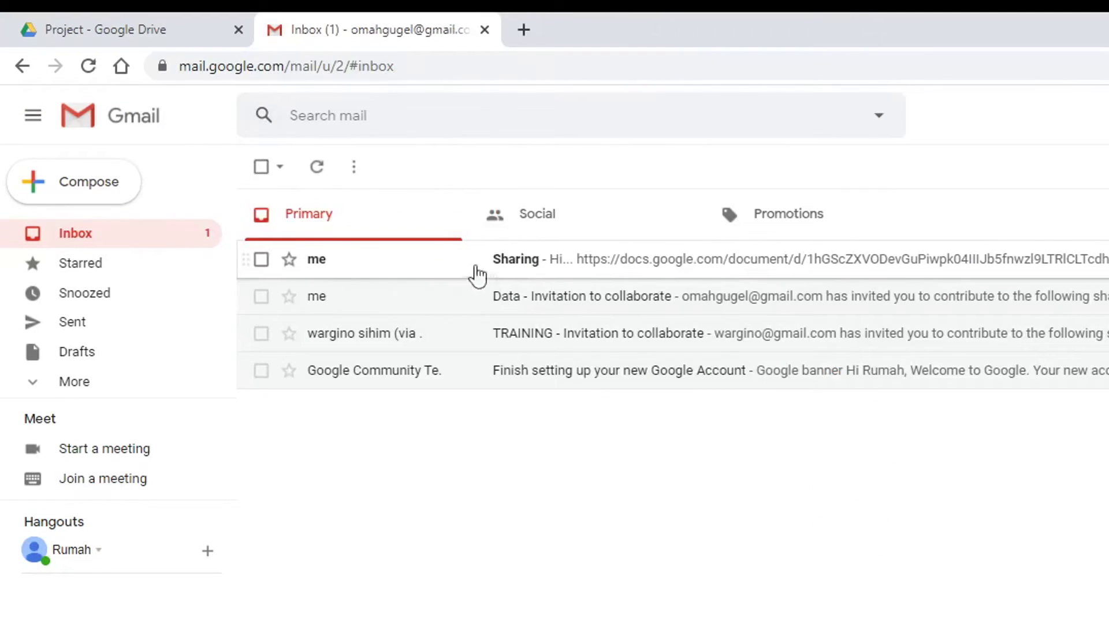
pyautogui.click(668, 270)
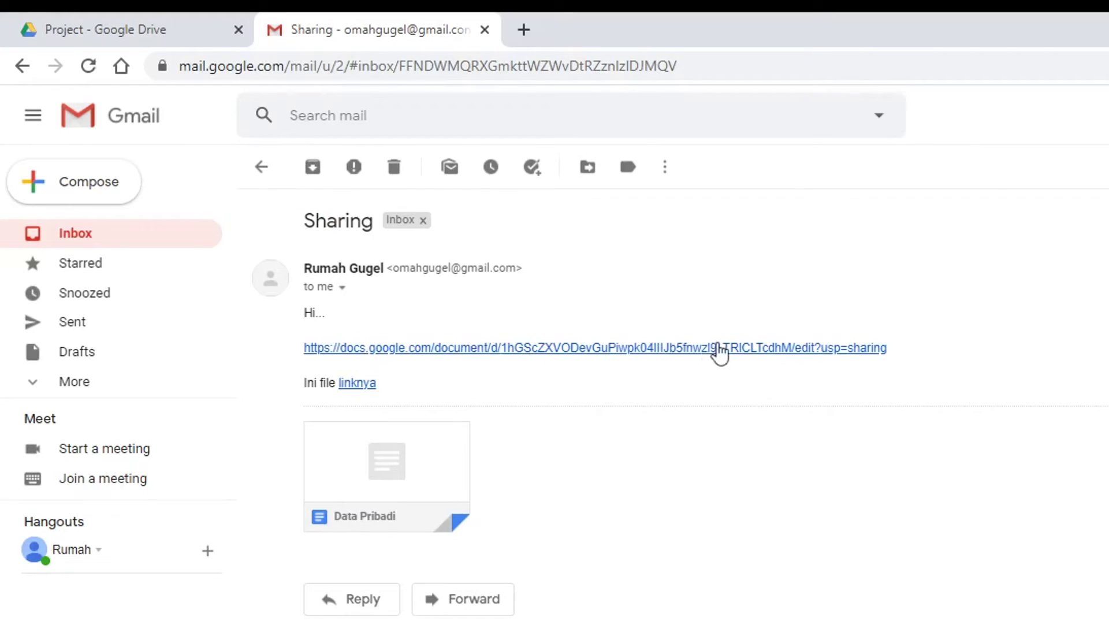
pyautogui.hotkey('ctrl', 'shift', 'Tab')
pyautogui.click(416, 35)
pyautogui.click(358, 384)
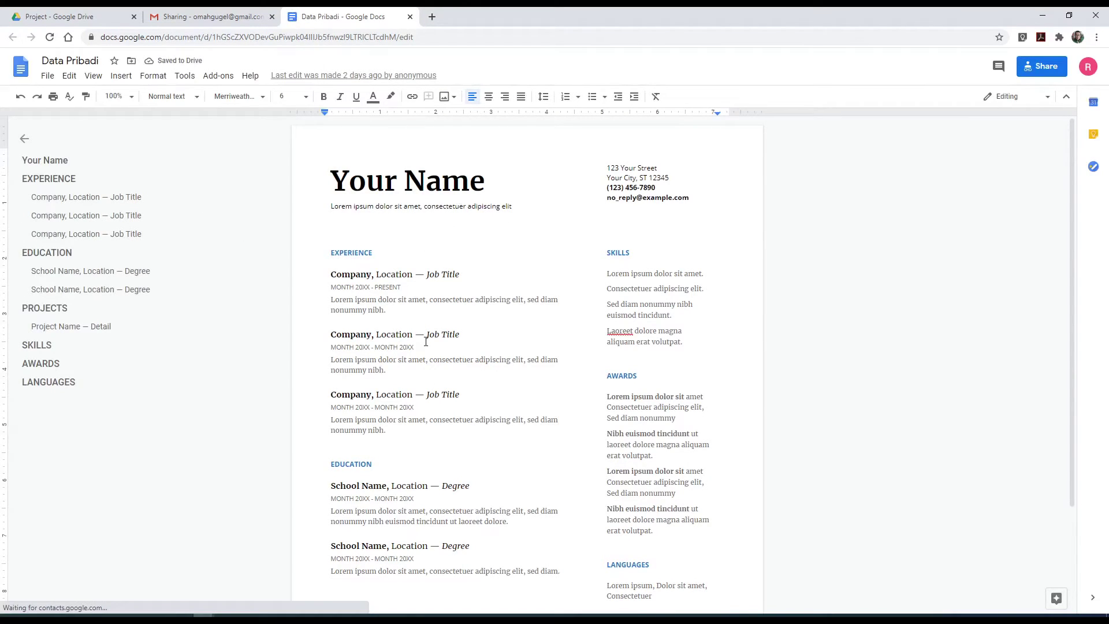
# - Follow the email's full URL as well to confirm it opens Data Pribadi, then return to the Drive Project folder
pyautogui.click(63, 19)
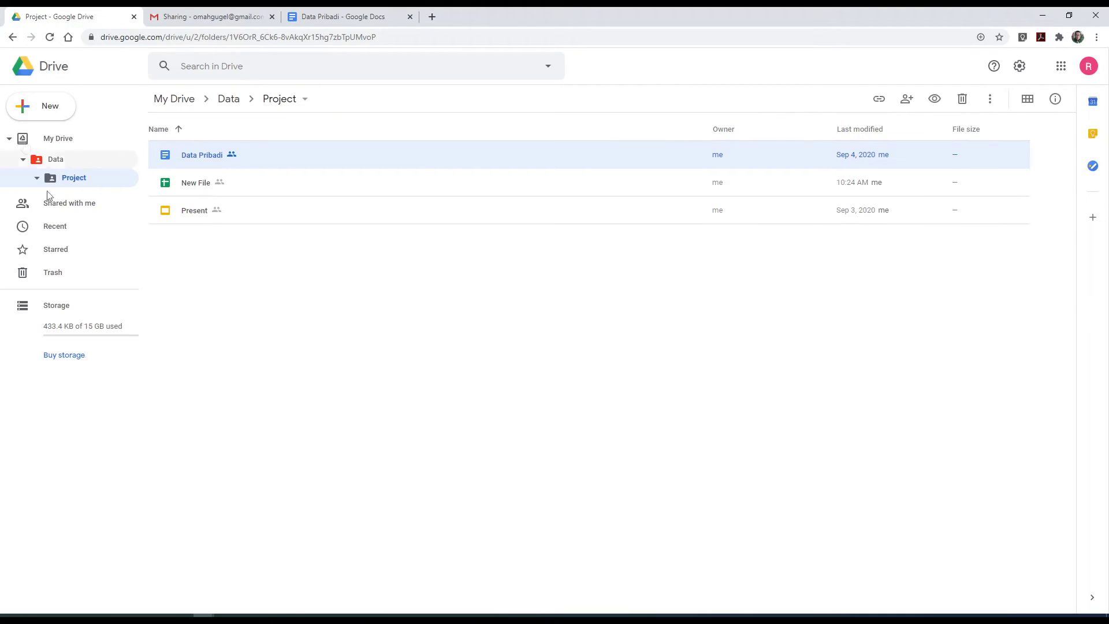
pyautogui.click(365, 21)
pyautogui.click(237, 21)
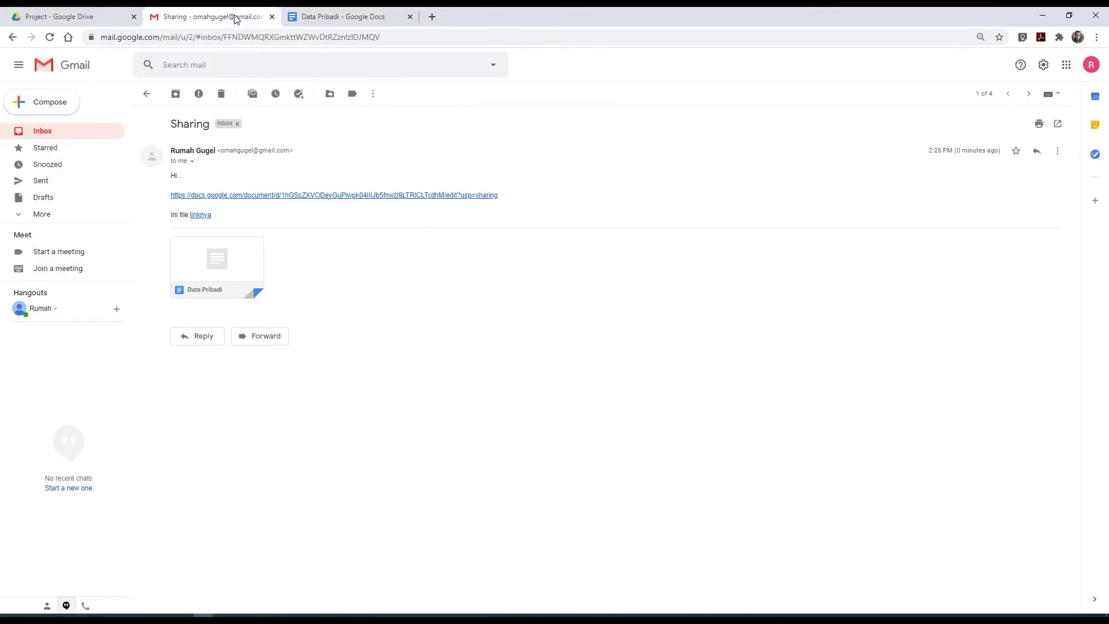
pyautogui.click(331, 197)
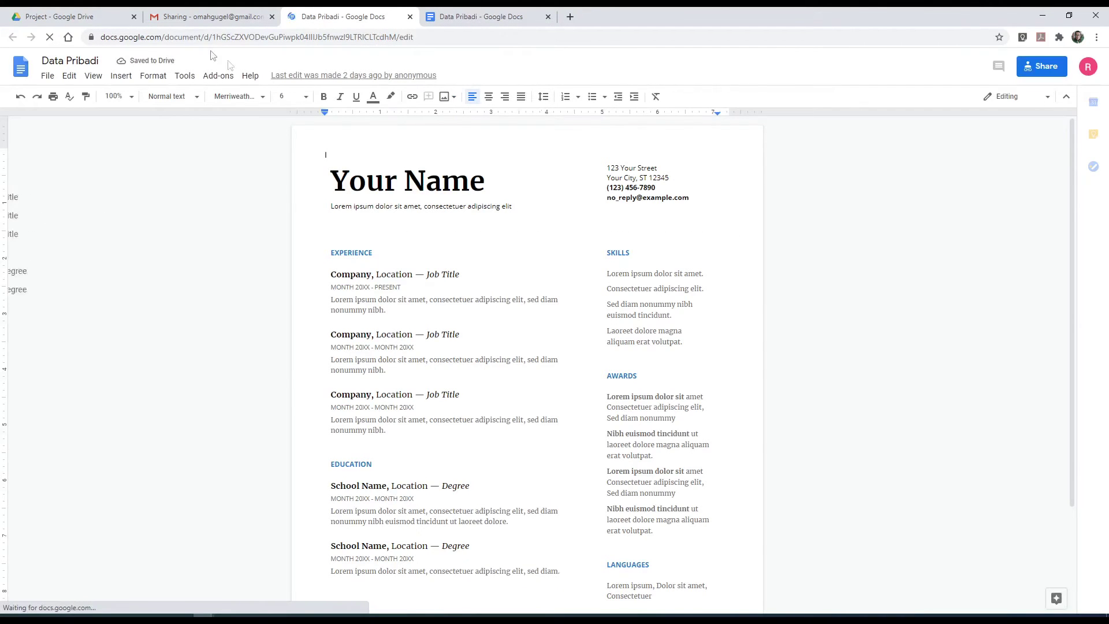
pyautogui.click(92, 16)
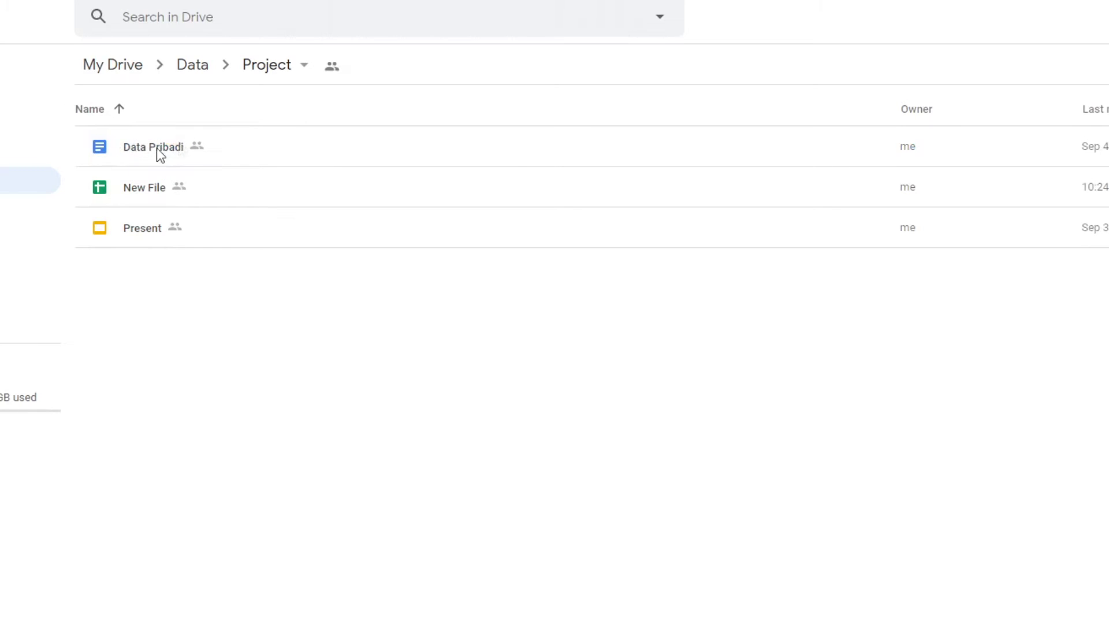
# - Make a copy of Data Pribadi in the Project folder
pyautogui.click(288, 156)
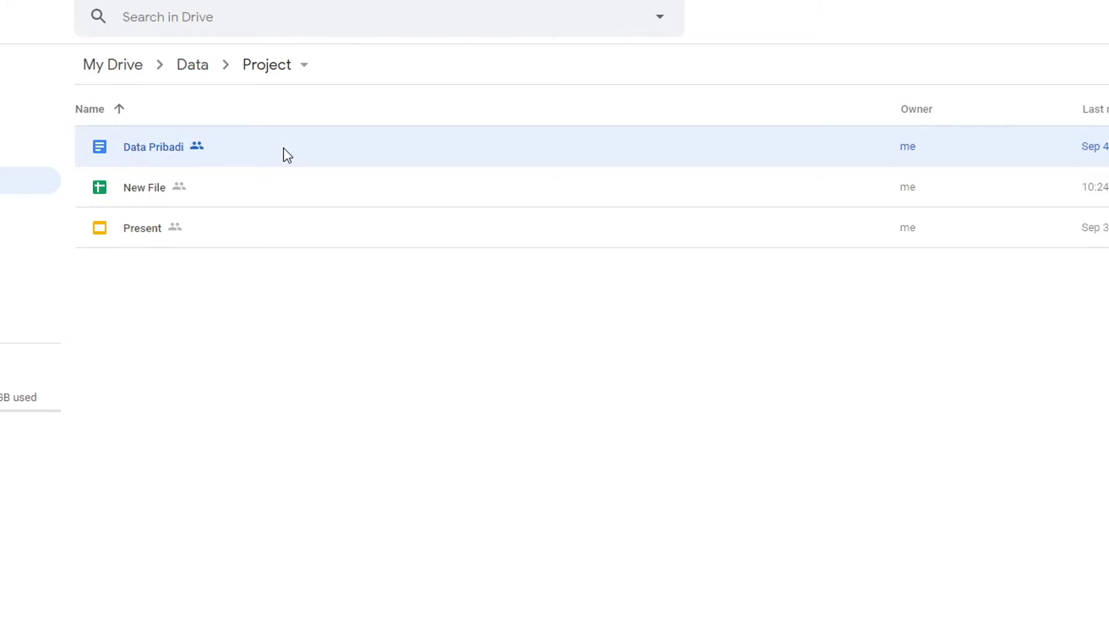
pyautogui.rightClick(287, 154)
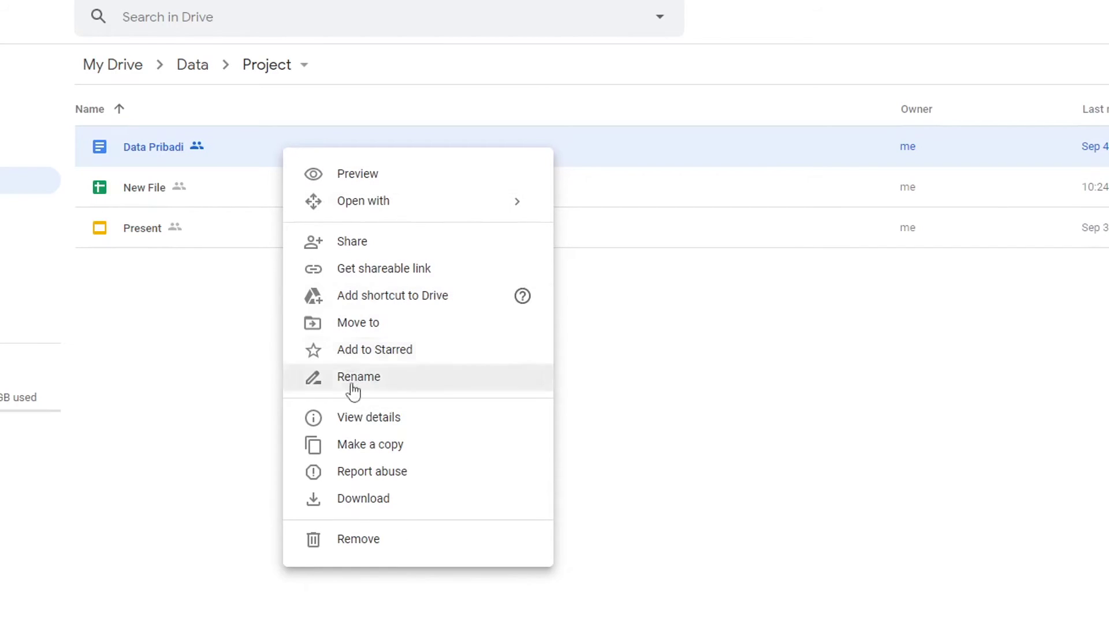
pyautogui.click(357, 448)
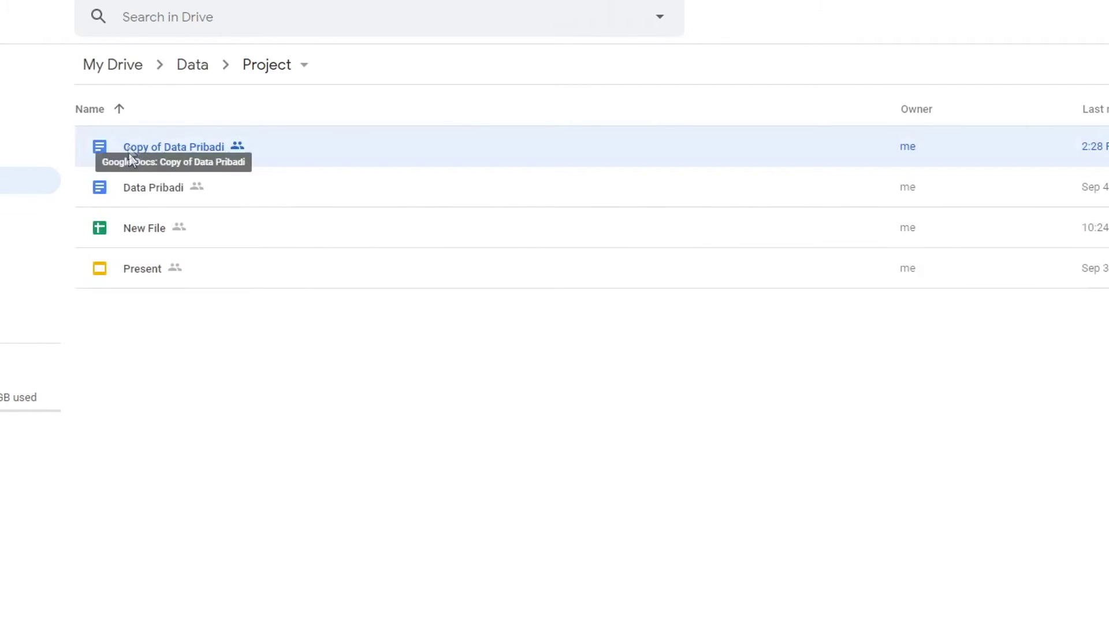
pyautogui.click(230, 199)
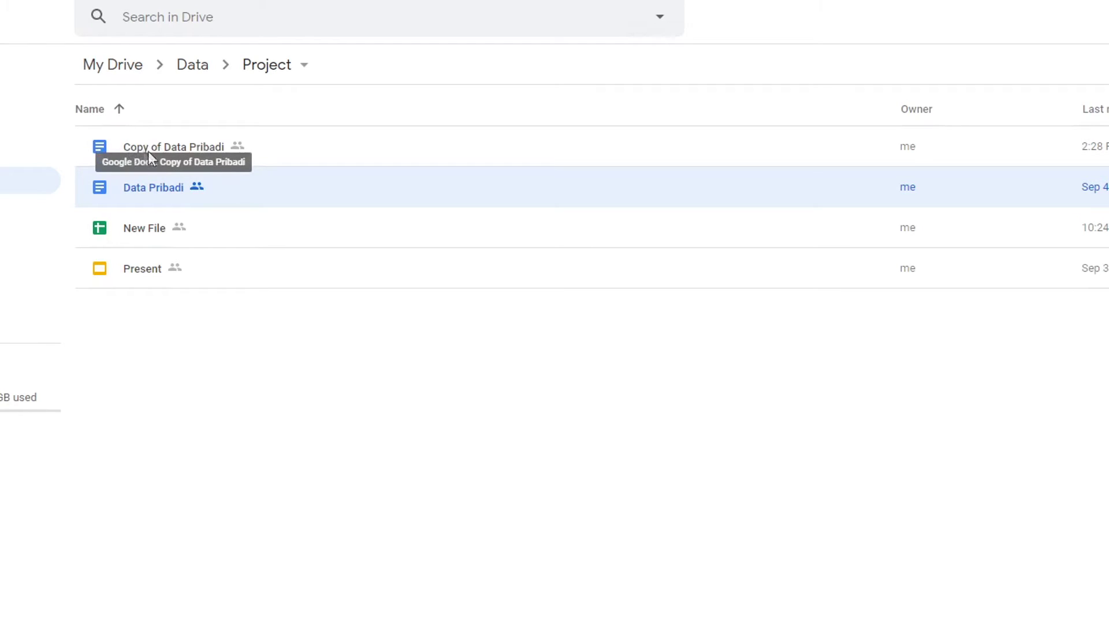
pyautogui.click(322, 156)
pyautogui.click(317, 190)
pyautogui.click(335, 150)
# - Rename 'Copy of Data Pribadi' to 'Data Pribadi Baru'
pyautogui.press('n')
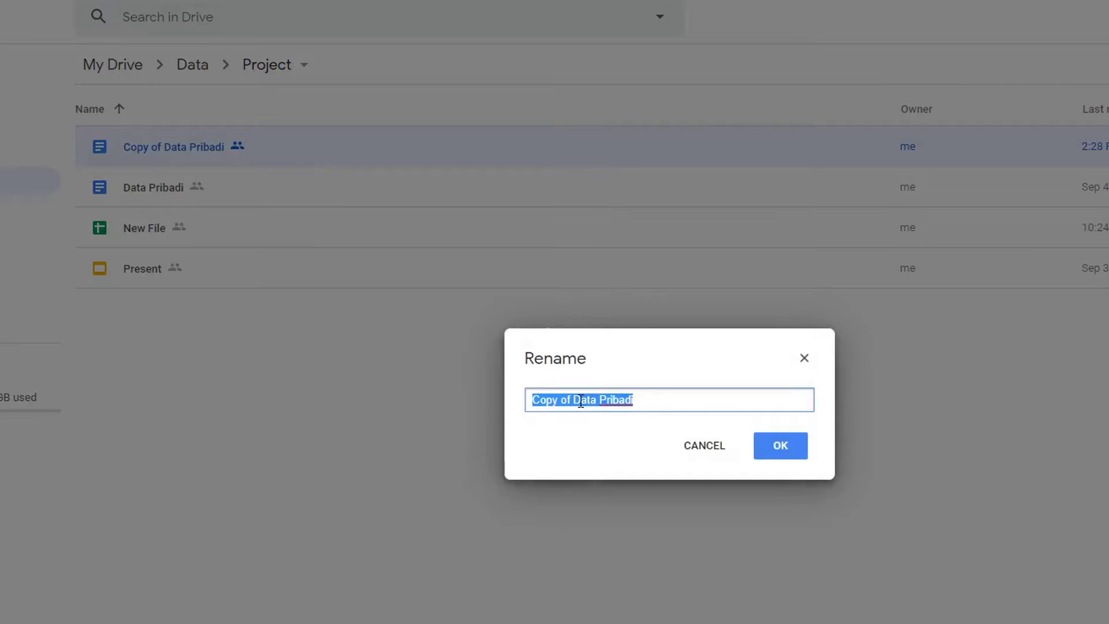
pyautogui.click(575, 398)
pyautogui.moveTo(573, 398); pyautogui.dragTo(415, 421)
pyautogui.press('BackSpace')
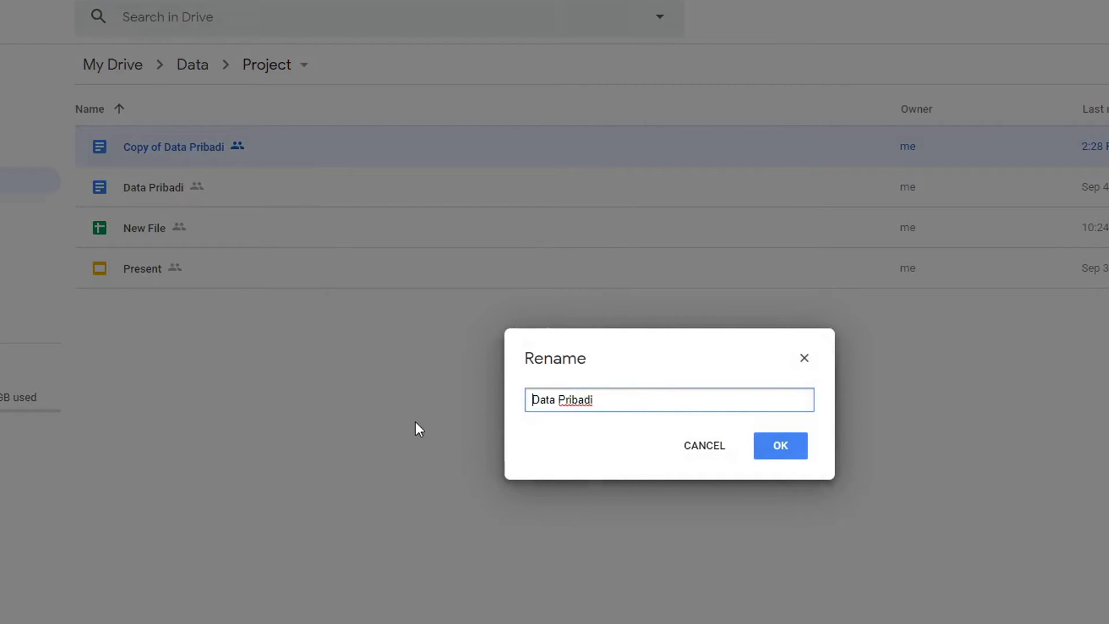
pyautogui.click(617, 410)
pyautogui.write('Baru')
pyautogui.click(767, 450)
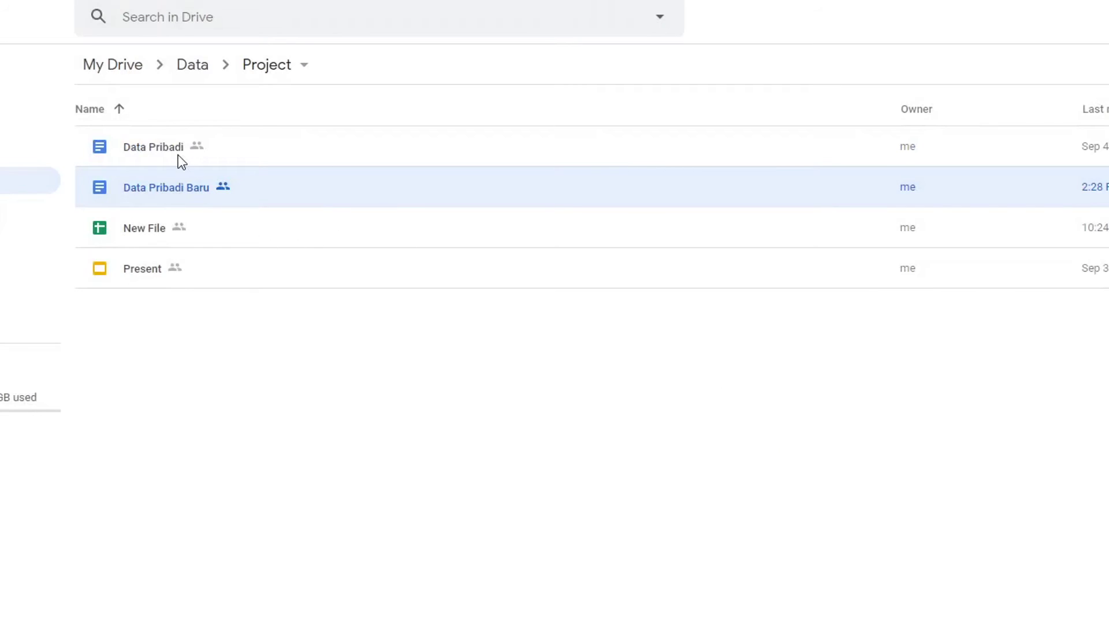
pyautogui.click(257, 141)
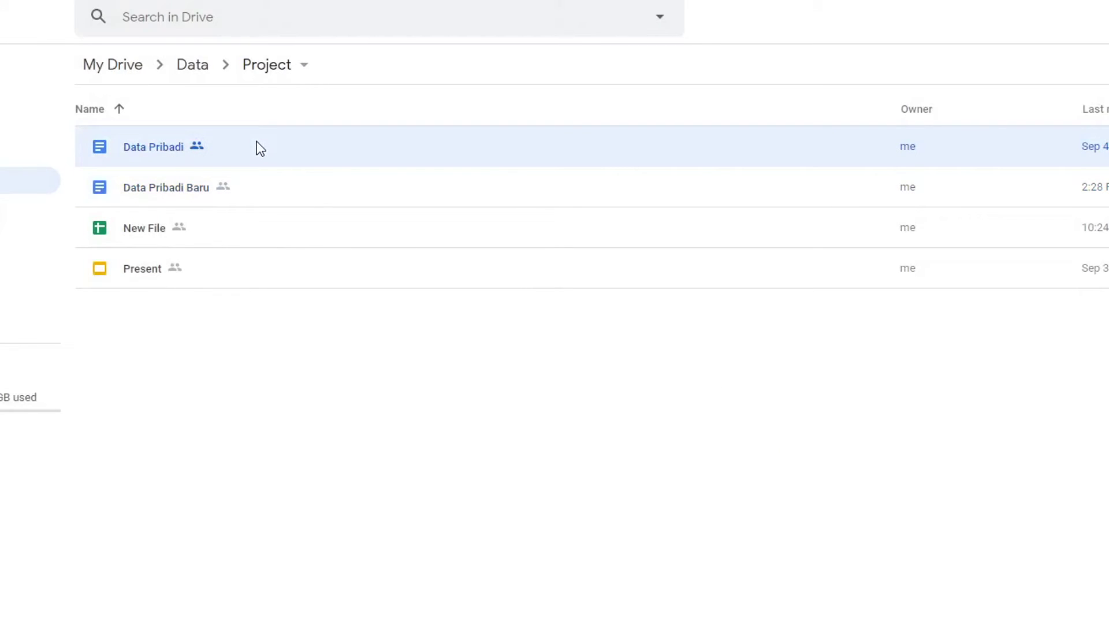
pyautogui.click(301, 192)
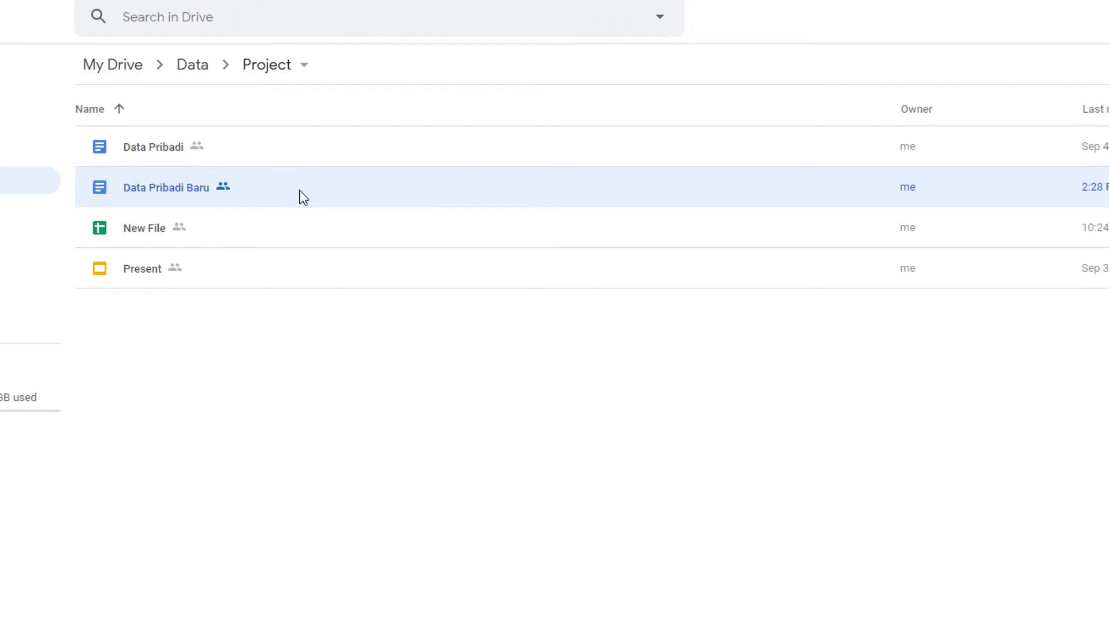
pyautogui.press('Up')
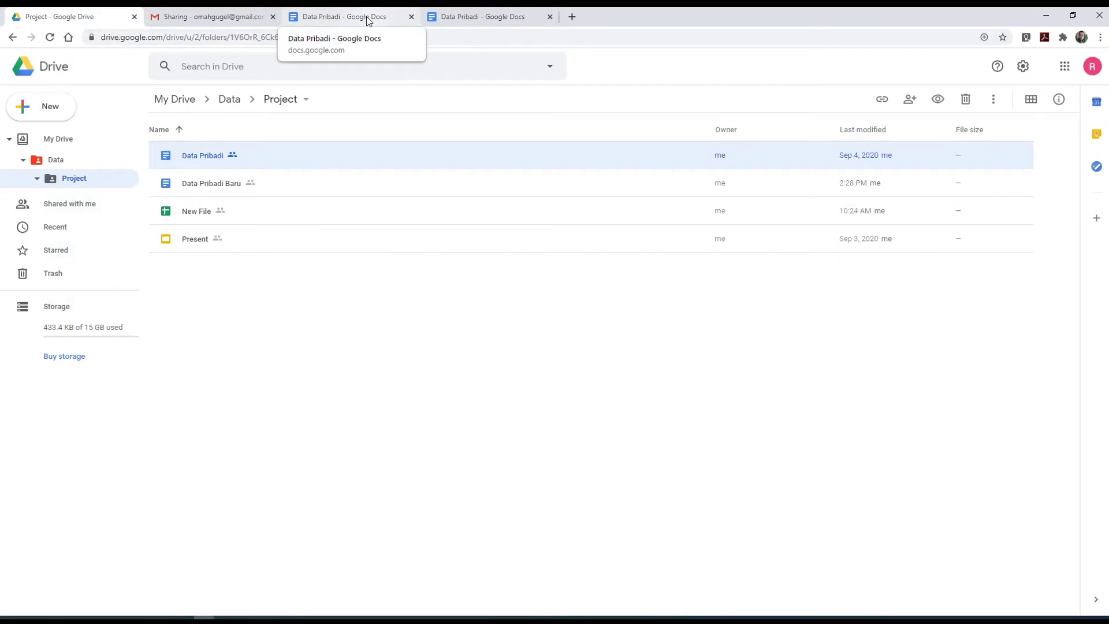
# - Publish the Data Pribadi document to the web and confirm the publication
pyautogui.click(339, 21)
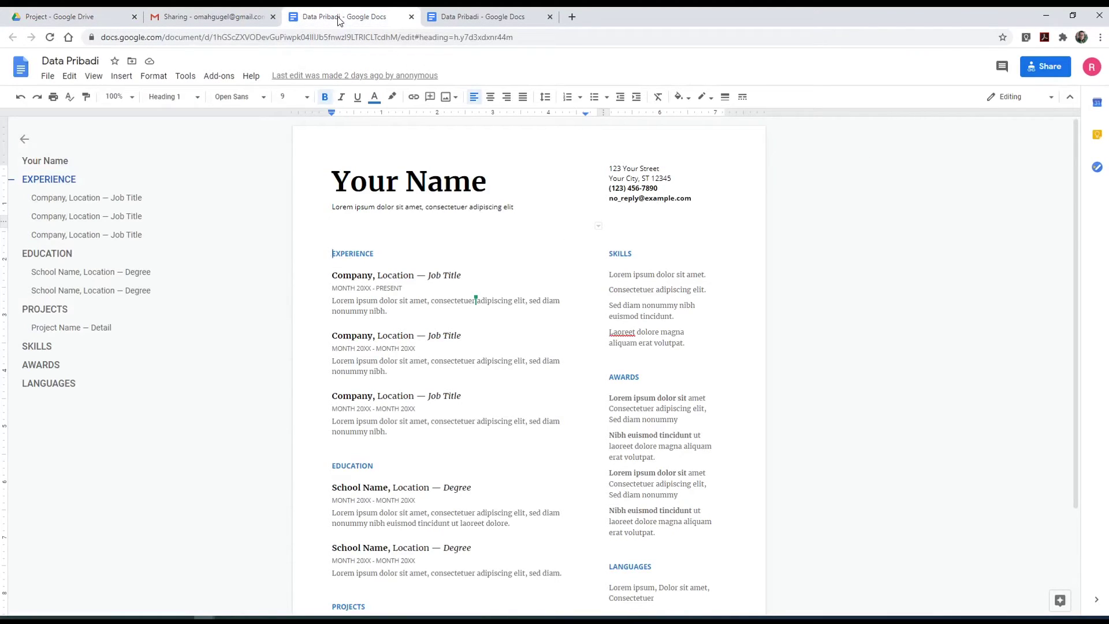
pyautogui.click(48, 77)
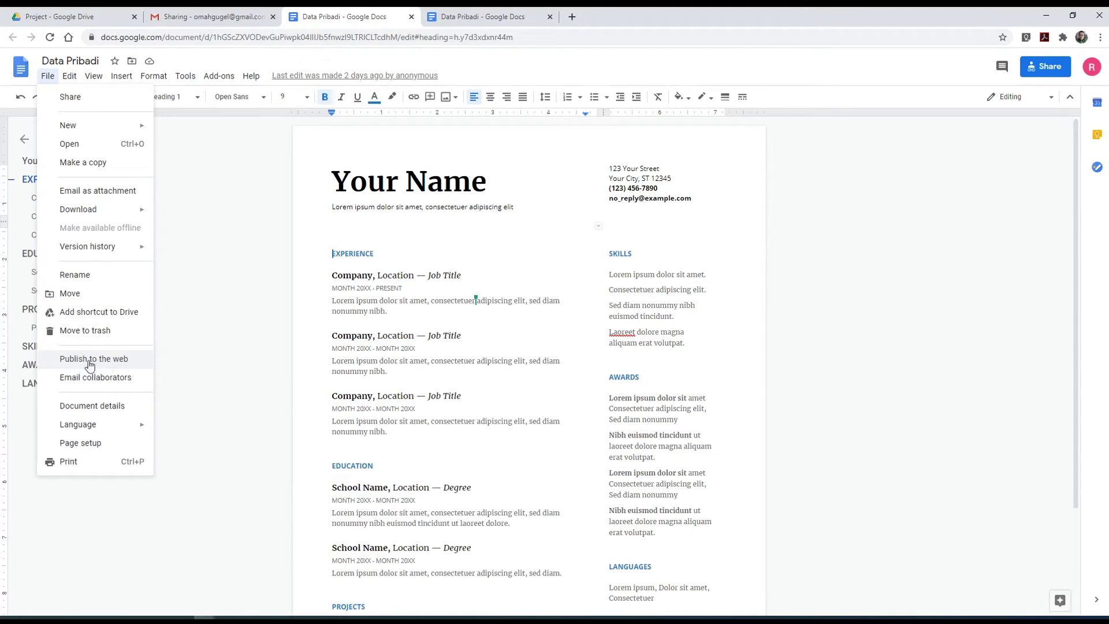
pyautogui.press('Escape')
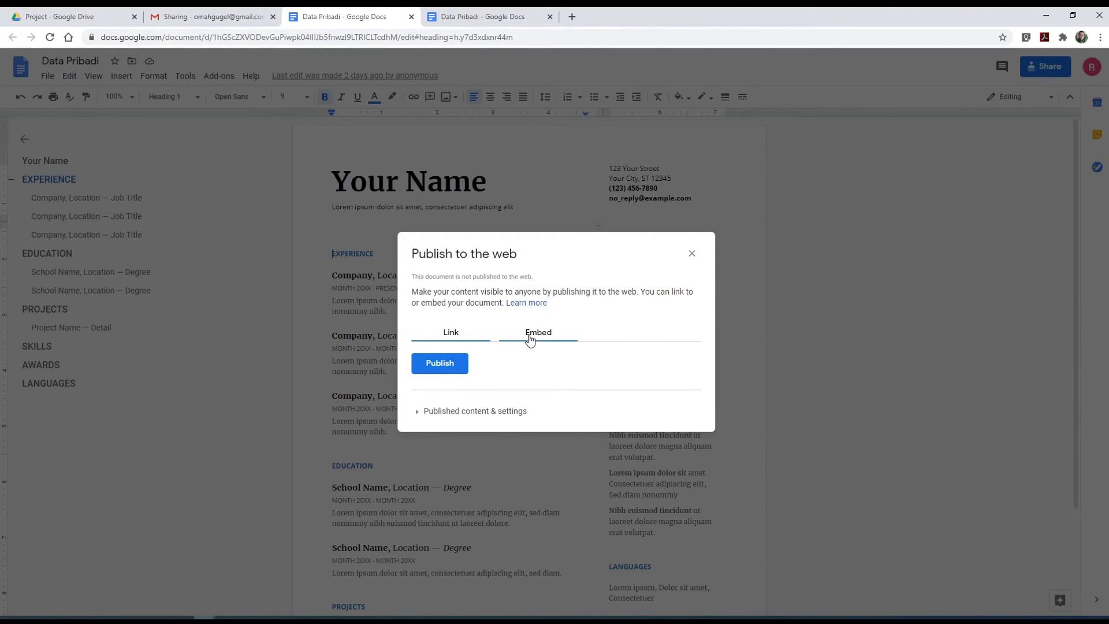
pyautogui.click(447, 367)
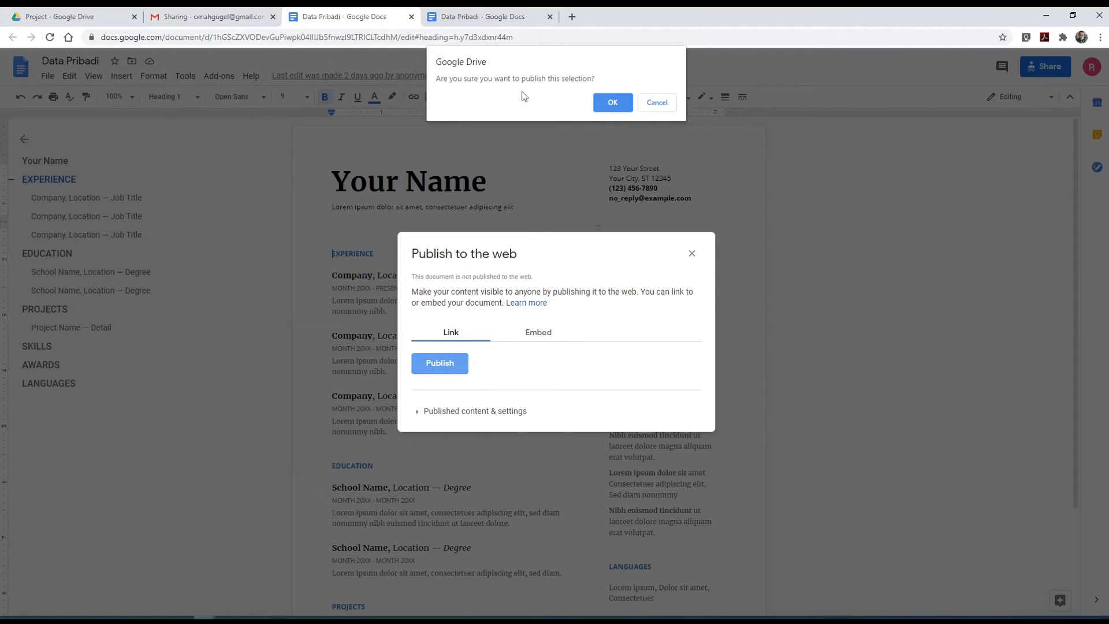
pyautogui.click(614, 103)
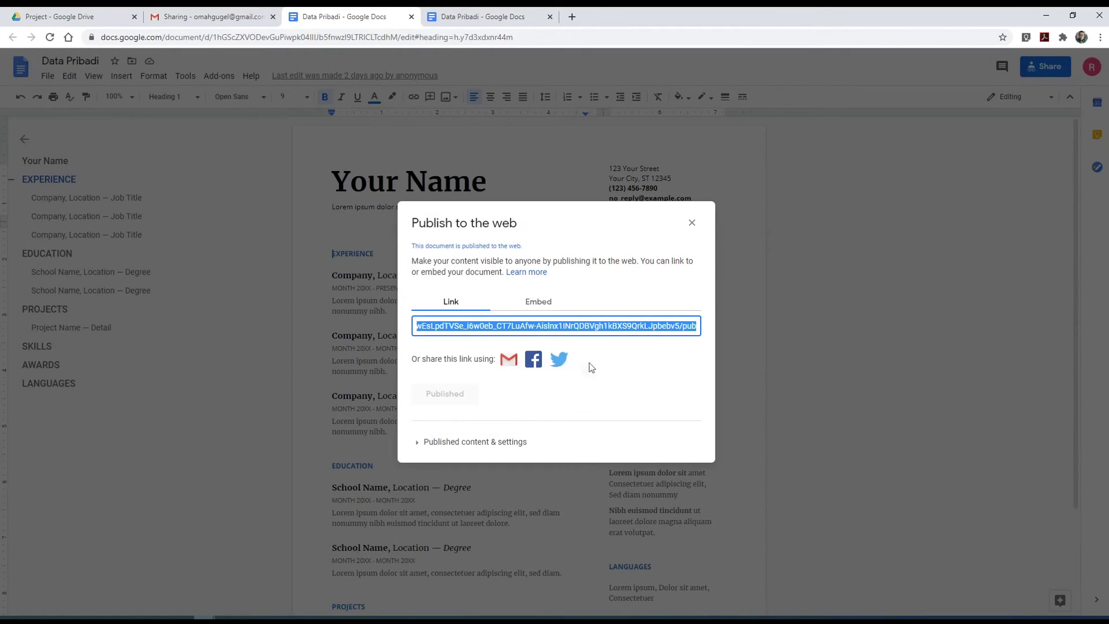
pyautogui.click(692, 224)
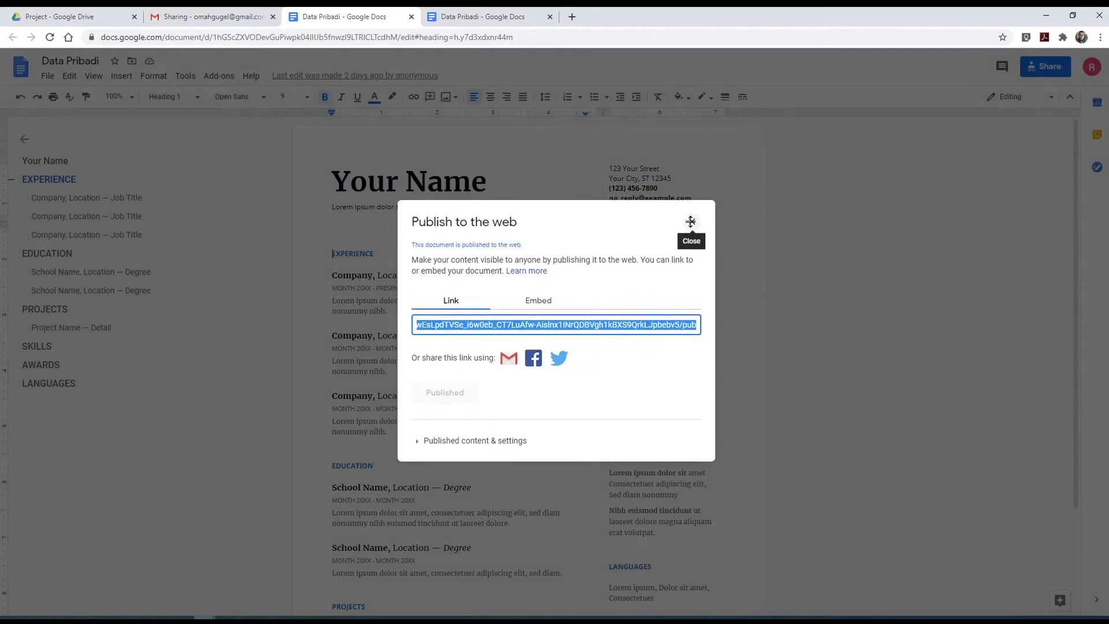
pyautogui.click(74, 21)
# - Download Data Pribadi Baru as Data Pribadi Baru.docx, open it in Word to check, then close Word
pyautogui.rightClick(307, 182)
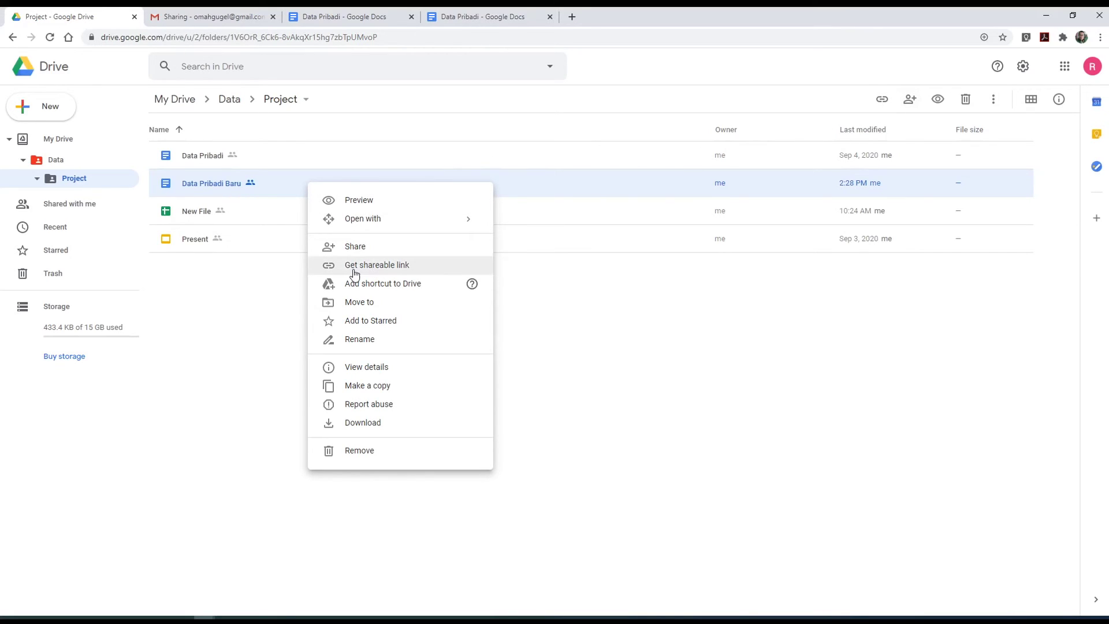
pyautogui.click(341, 16)
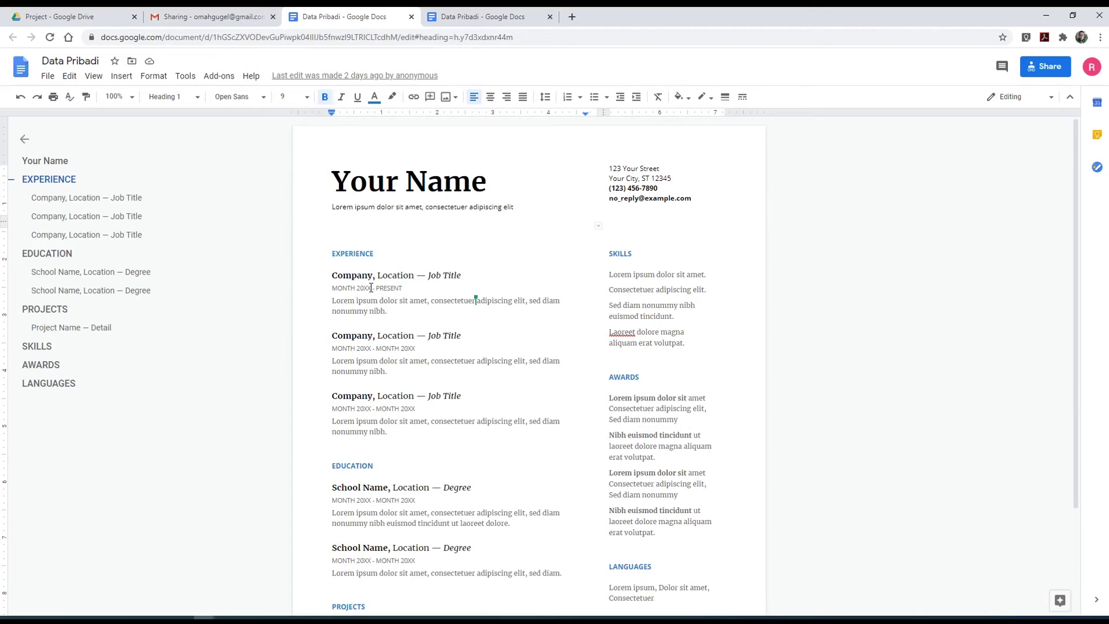
pyautogui.hotkey('ctrl', '1')
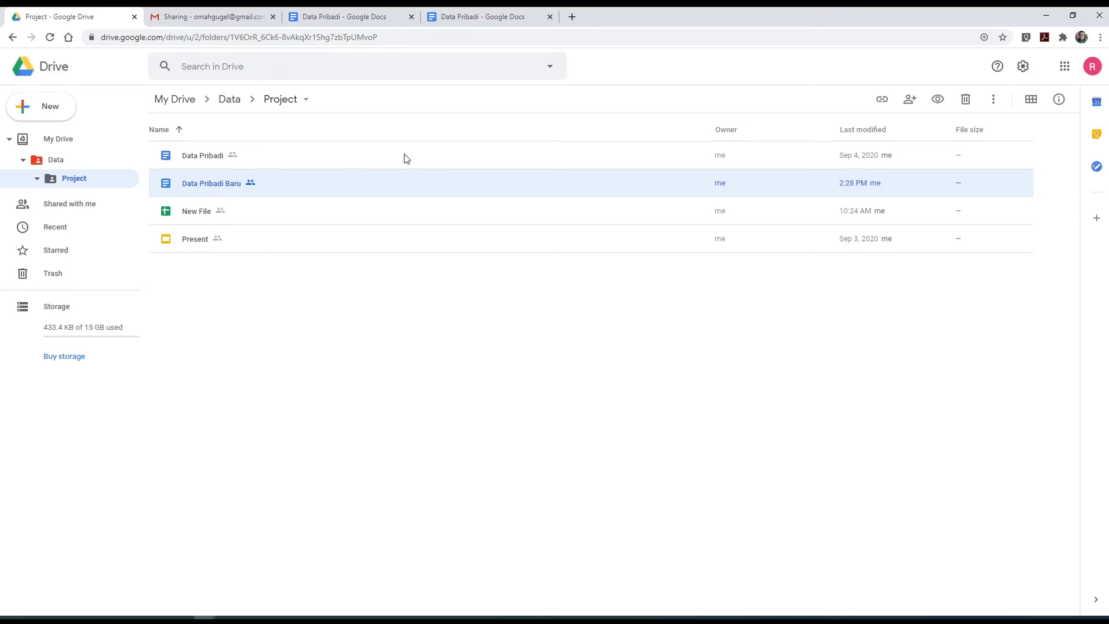
pyautogui.click(354, 18)
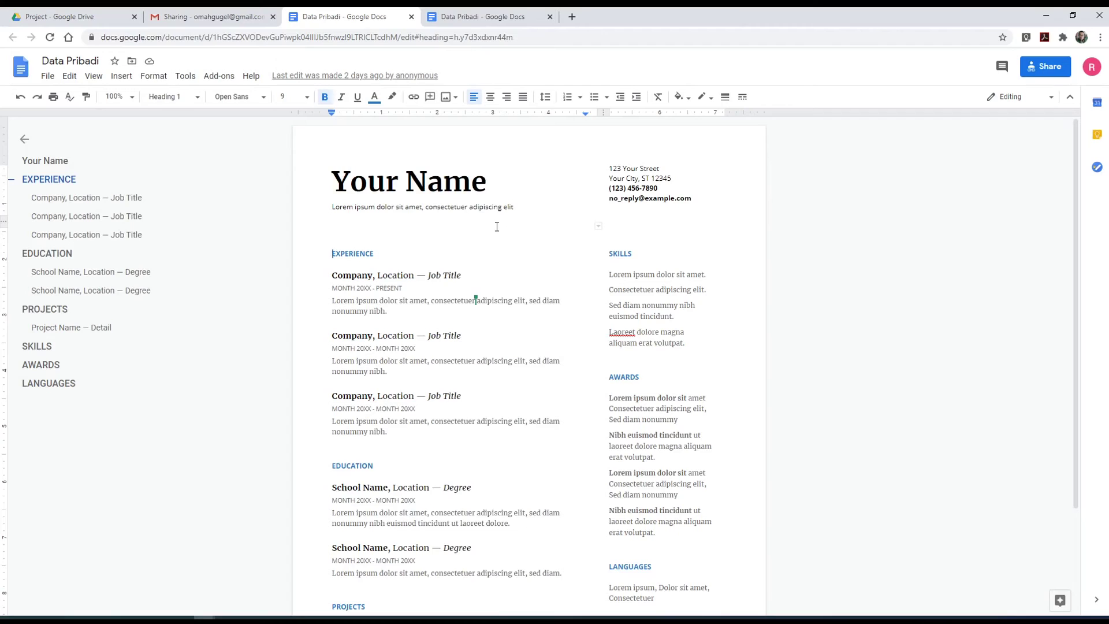
pyautogui.click(60, 16)
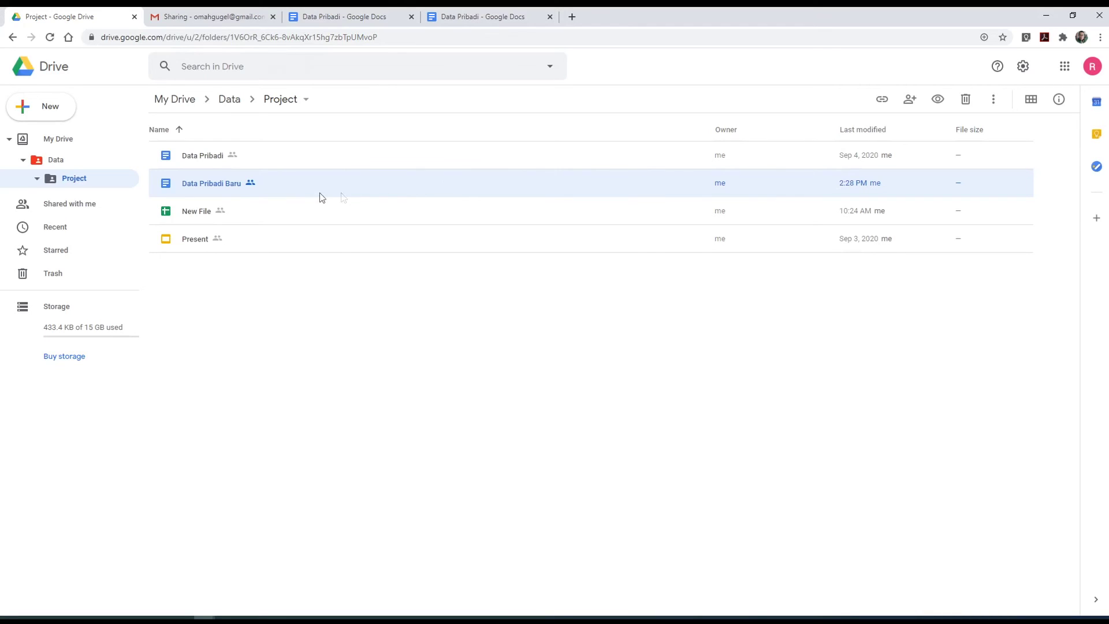
pyautogui.rightClick(356, 184)
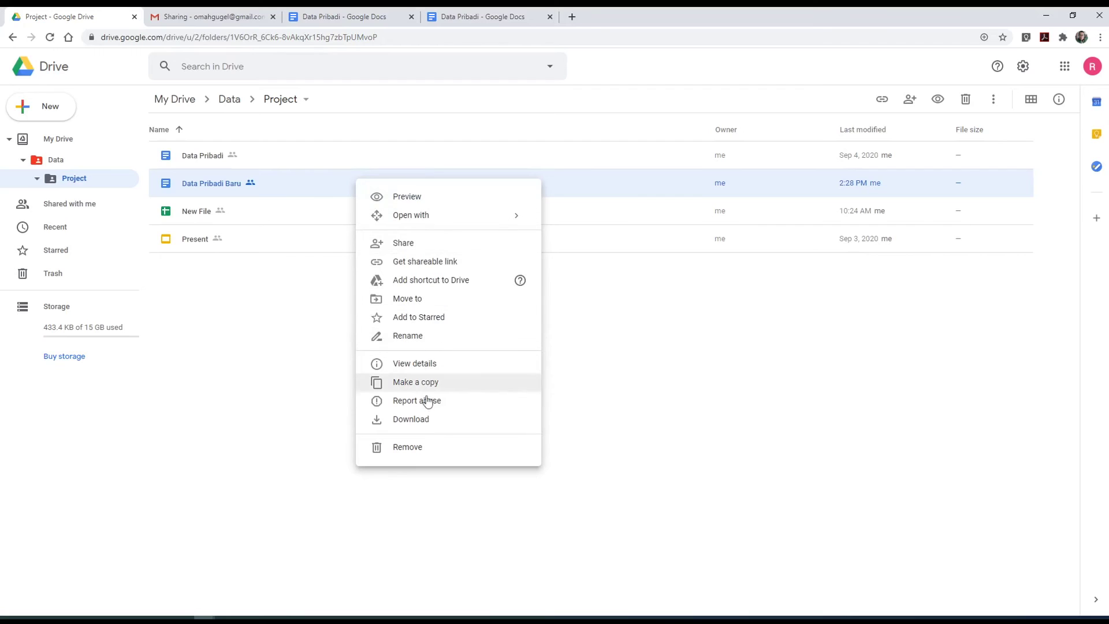
pyautogui.click(426, 425)
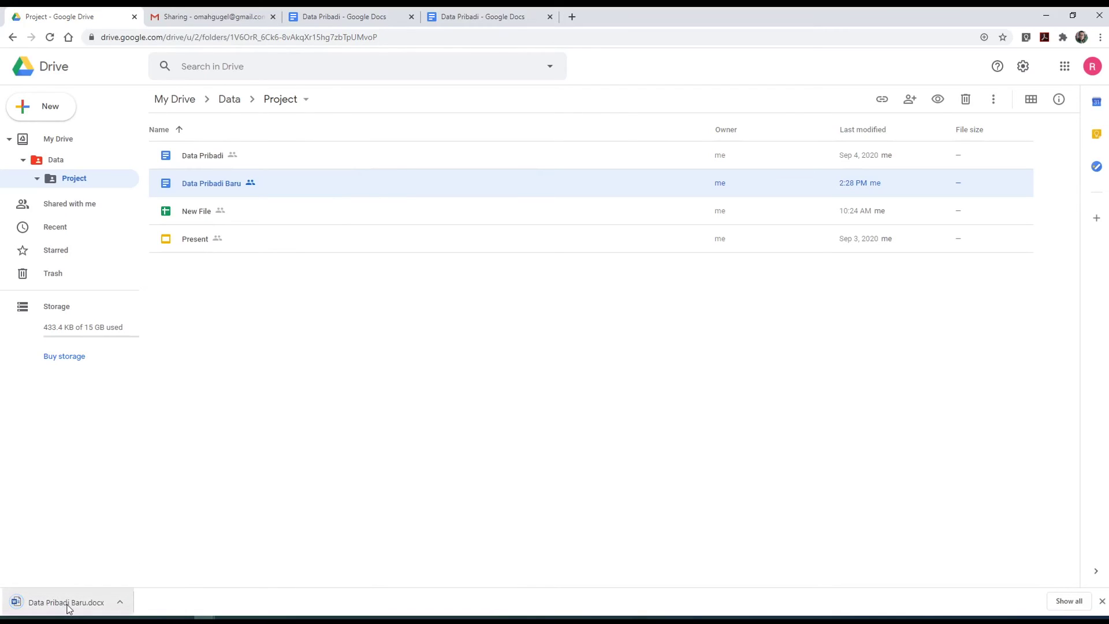
pyautogui.click(87, 604)
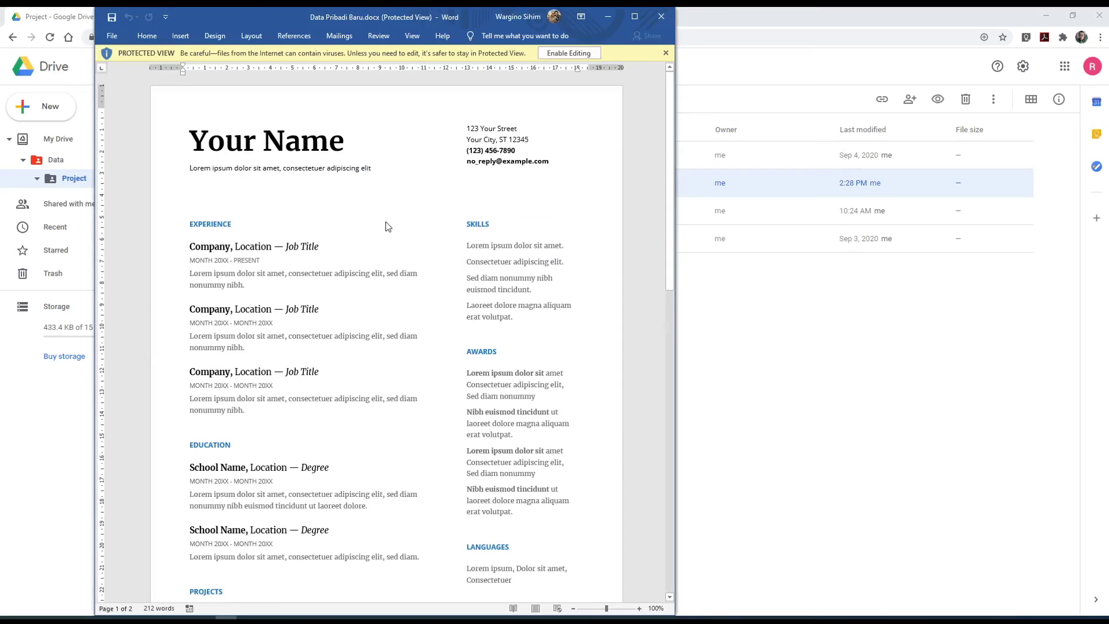
pyautogui.click(659, 17)
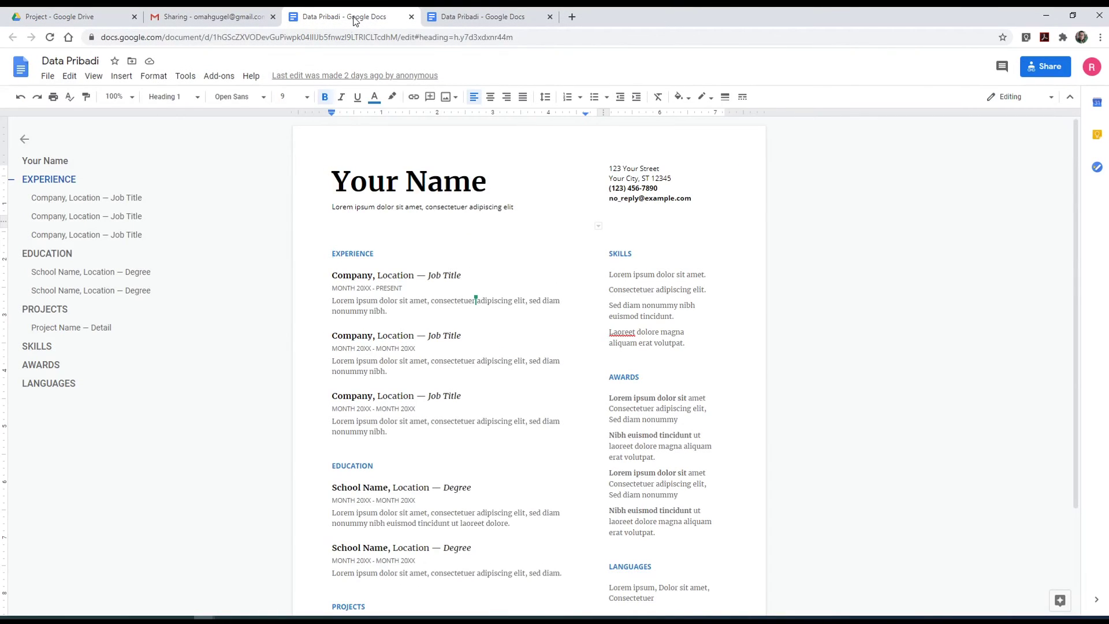
# - Download Data Pribadi as a PDF document (.pdf)
pyautogui.click(49, 77)
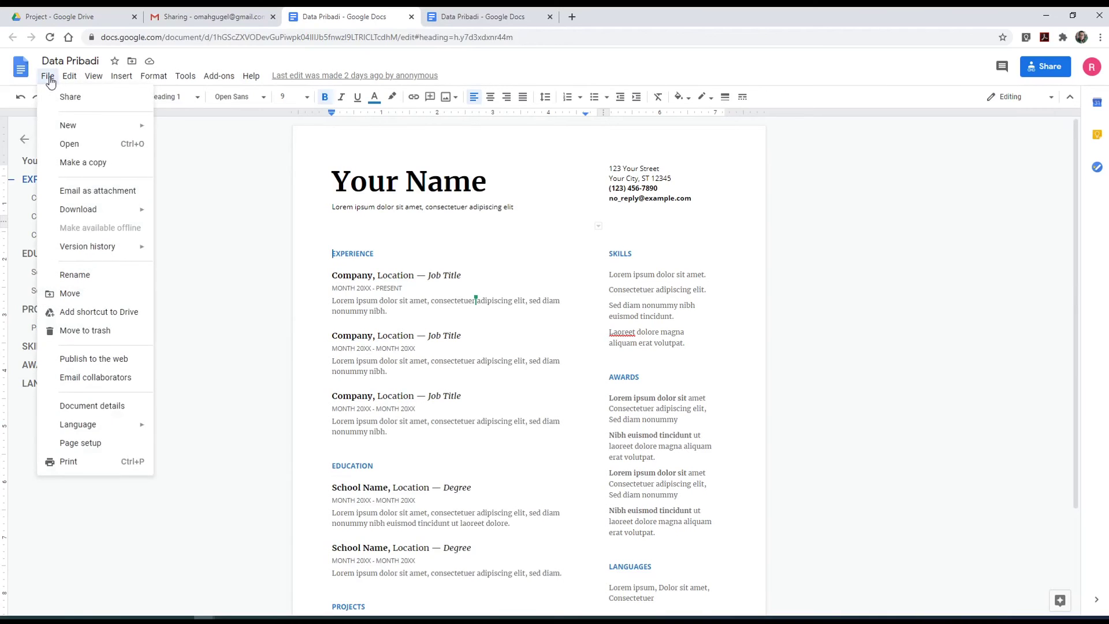
pyautogui.moveTo(84, 213)
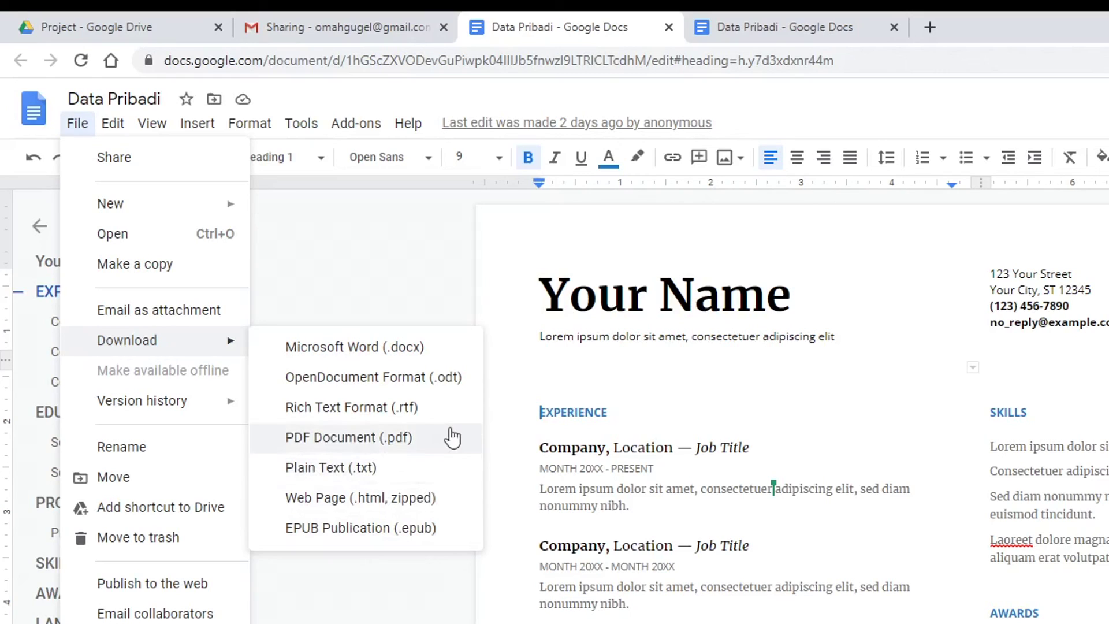
pyautogui.click(426, 445)
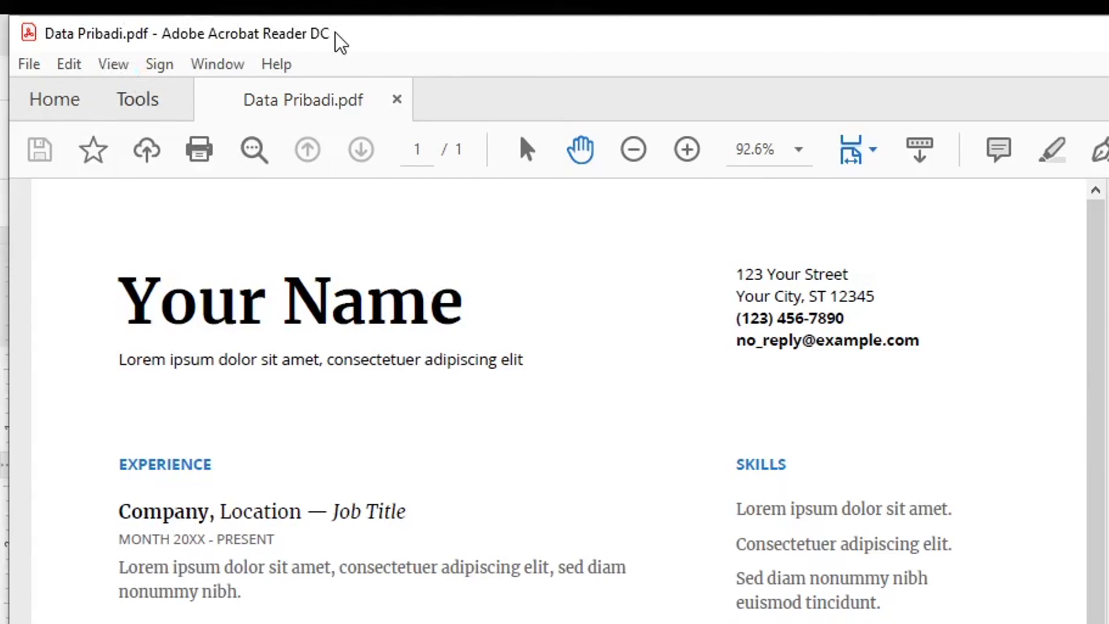
# - Scroll down through Data Pribadi.pdf in Acrobat Reader to review it
pyautogui.scroll(-4, 491, 617)
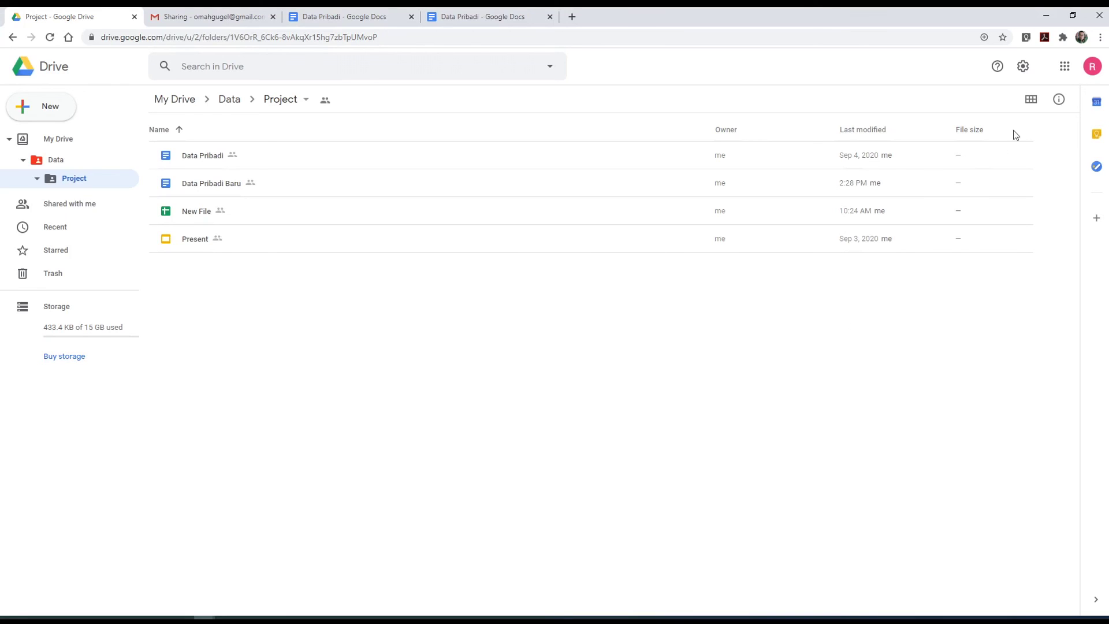
# - Switch the Project folder to grid view and bring up the Google apps launcher
pyautogui.click(1031, 100)
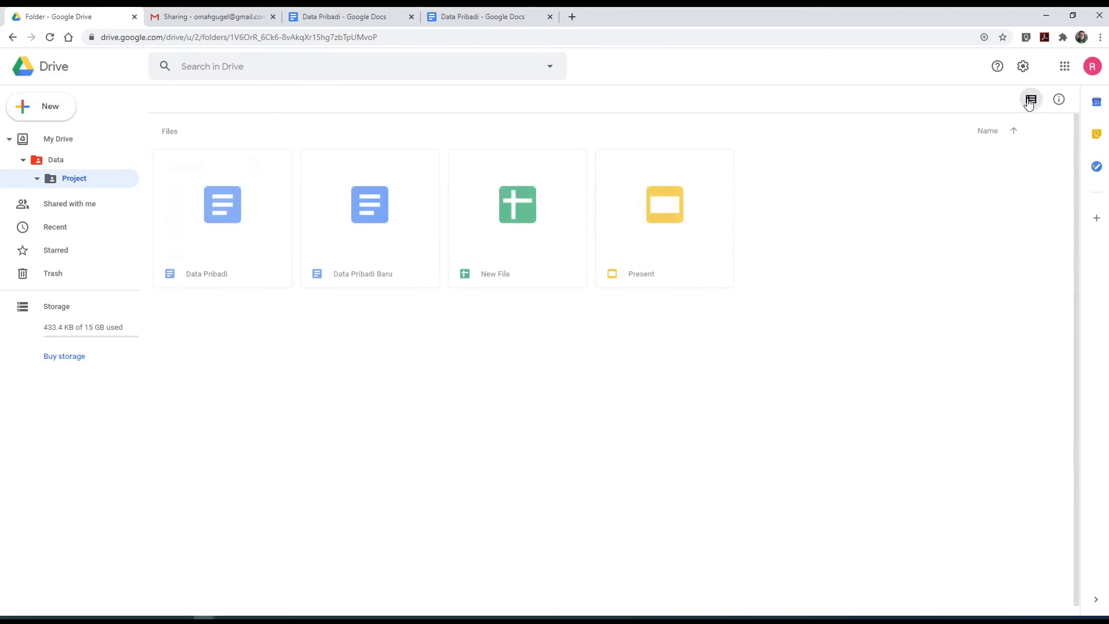
pyautogui.click(1063, 67)
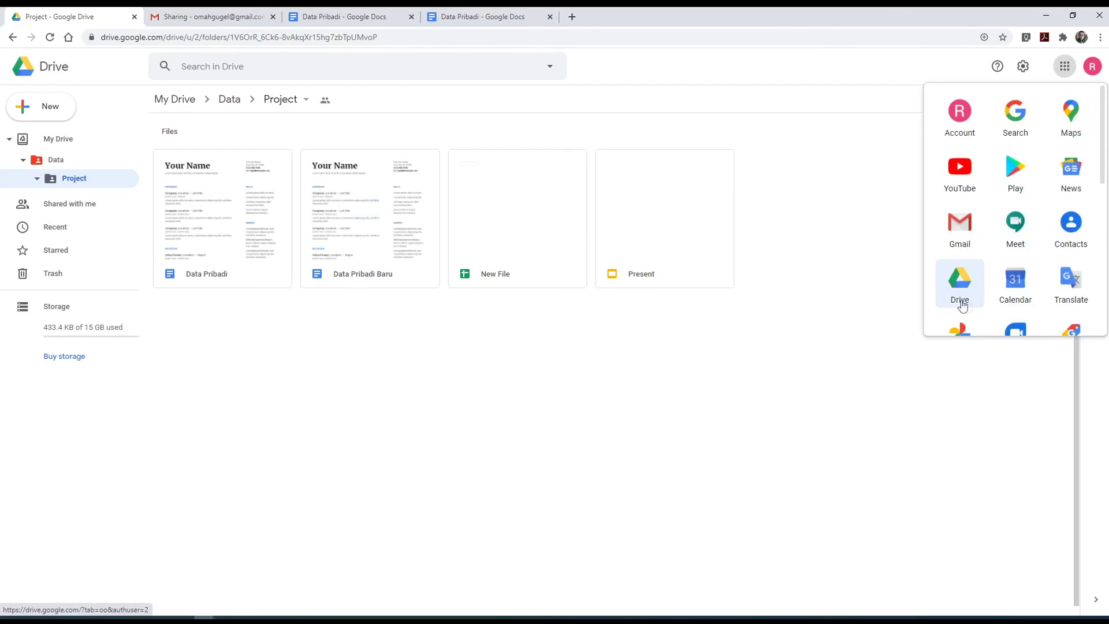